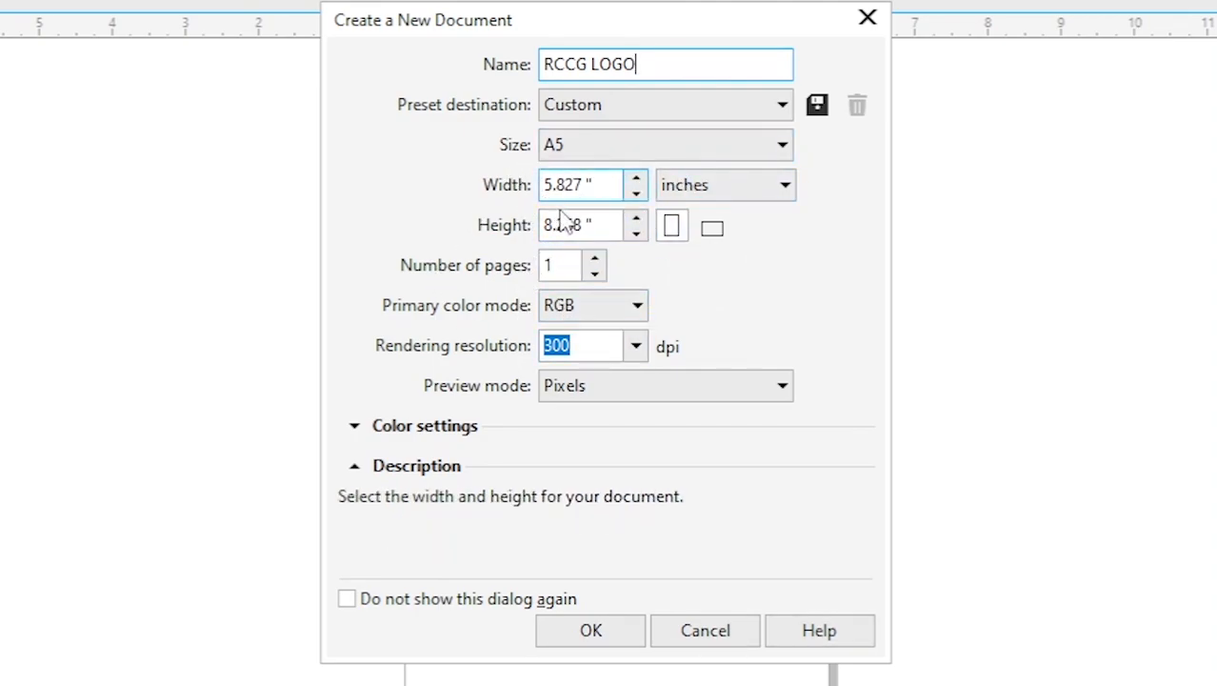
- Create the A5 portrait document RCCG LOGO in inches with RGB color mode and 300 dpi rendering resolution
left_click(592, 630)
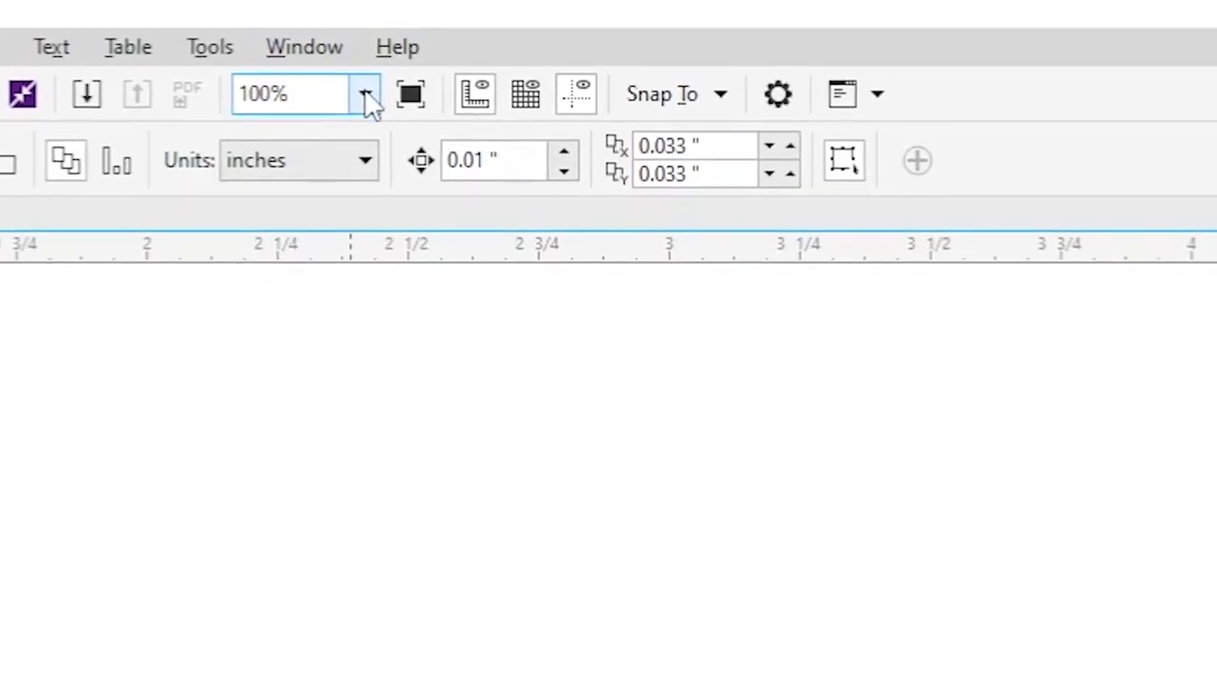
left_click(366, 97)
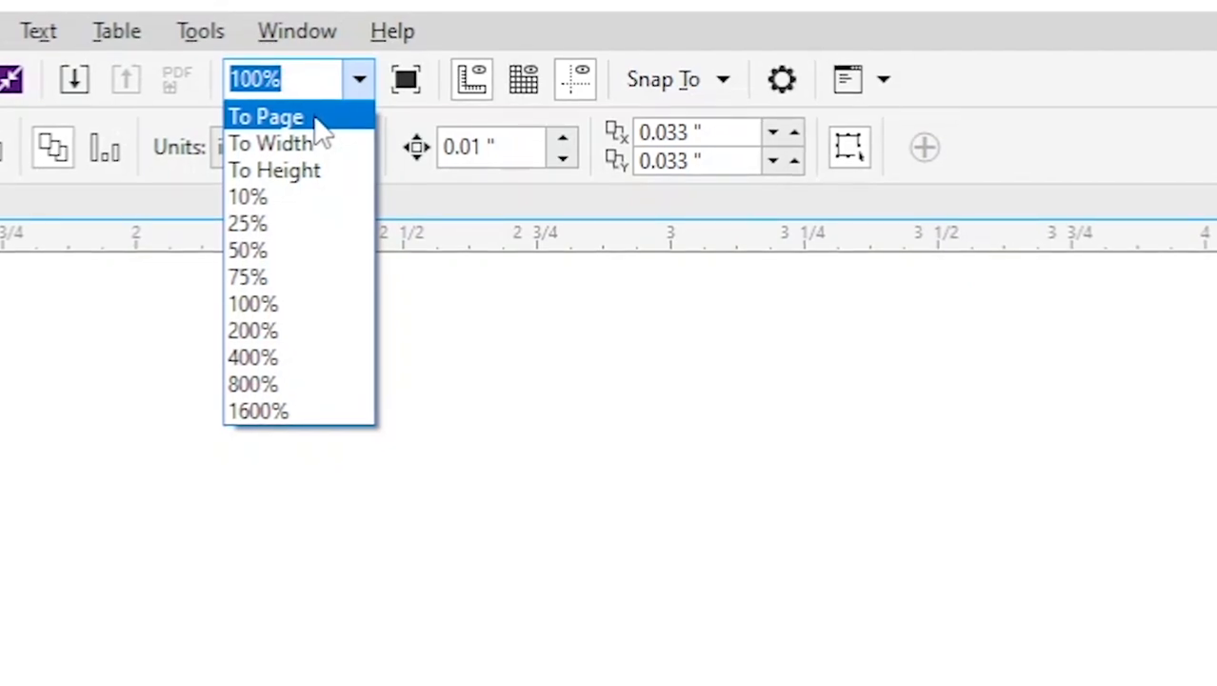
left_click(316, 118)
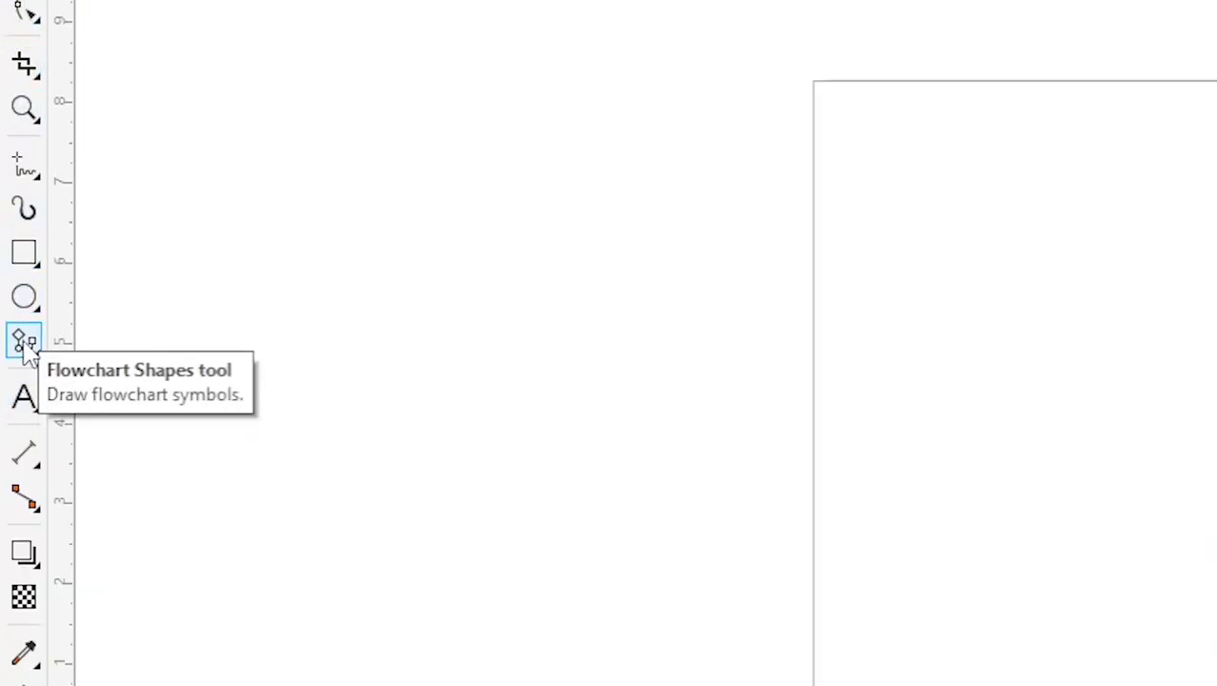
- Draw an inverted triangle flowchart shape about 3.9 by 5.7 inches, overlapping the page's left edge
left_click(25, 347)
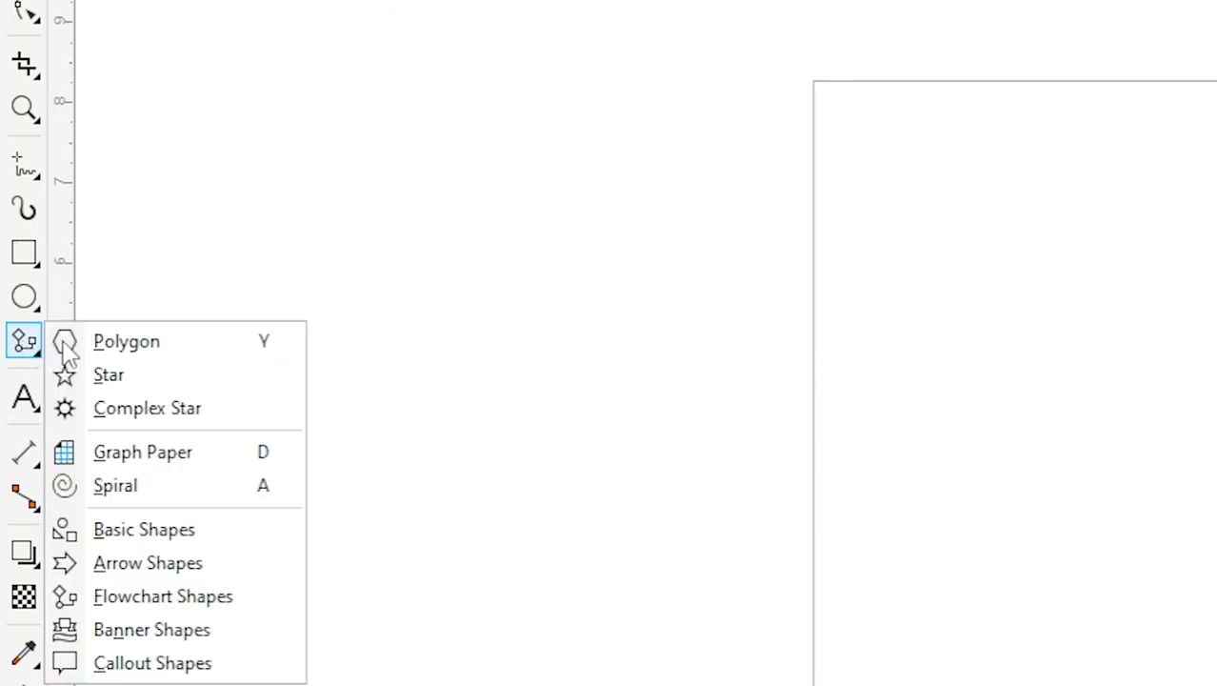
left_click(138, 350)
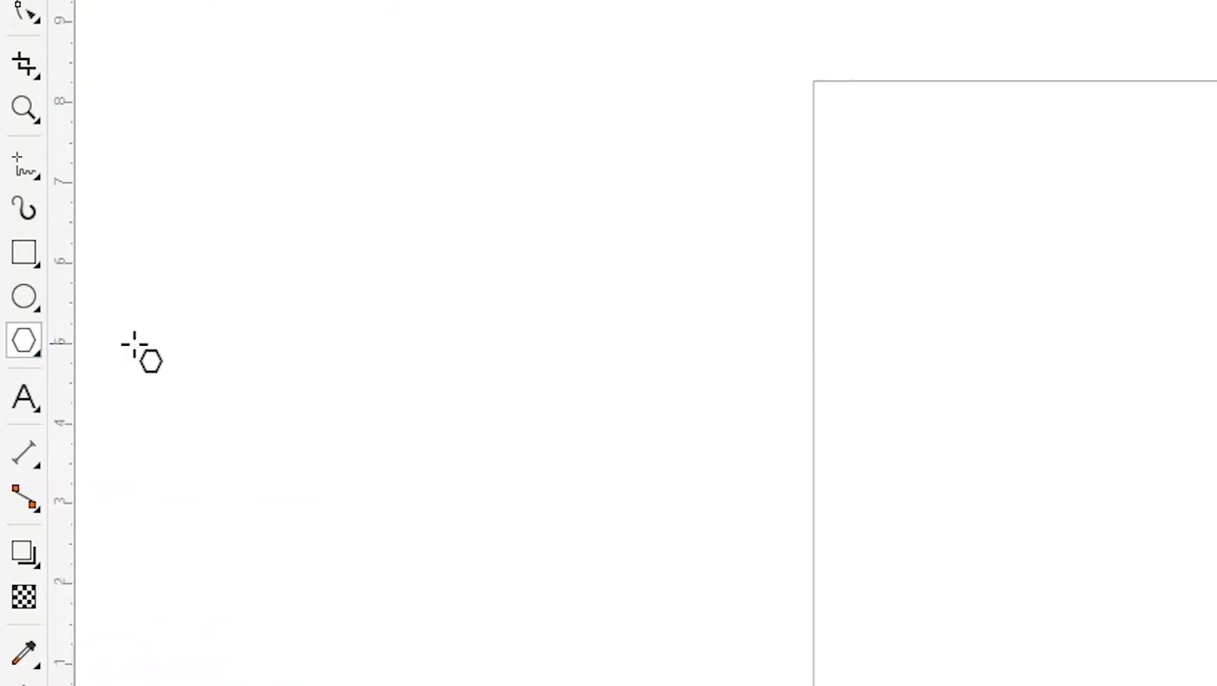
left_click(27, 352)
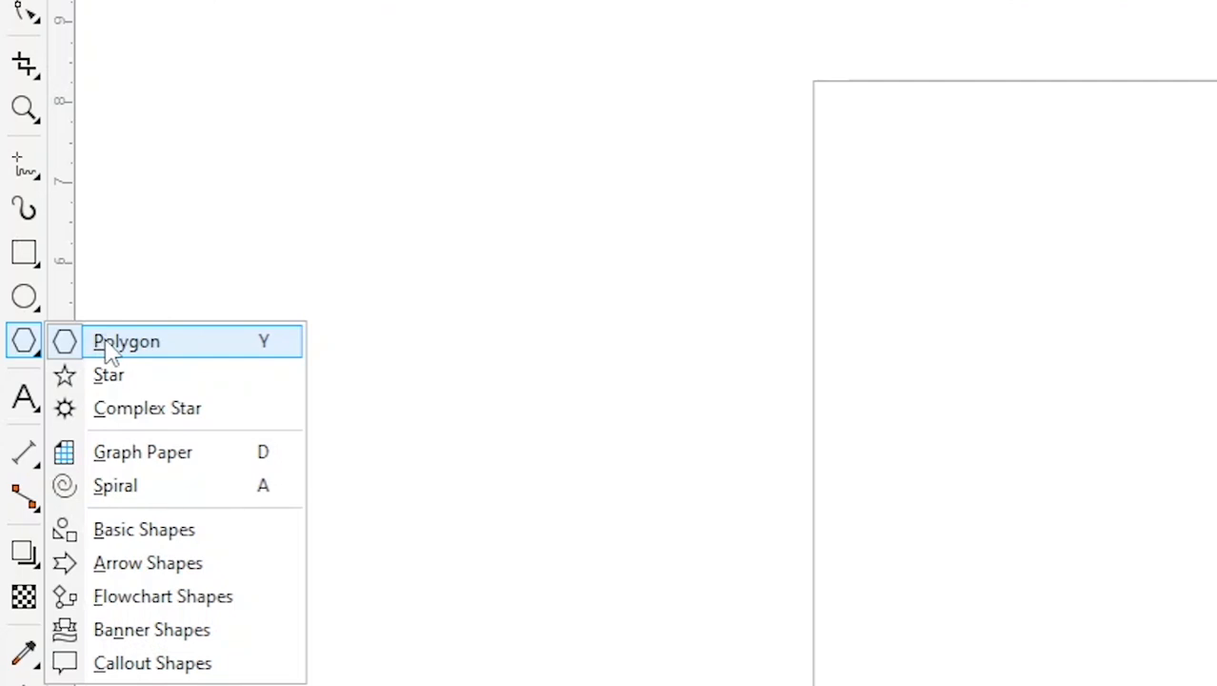
left_click(156, 600)
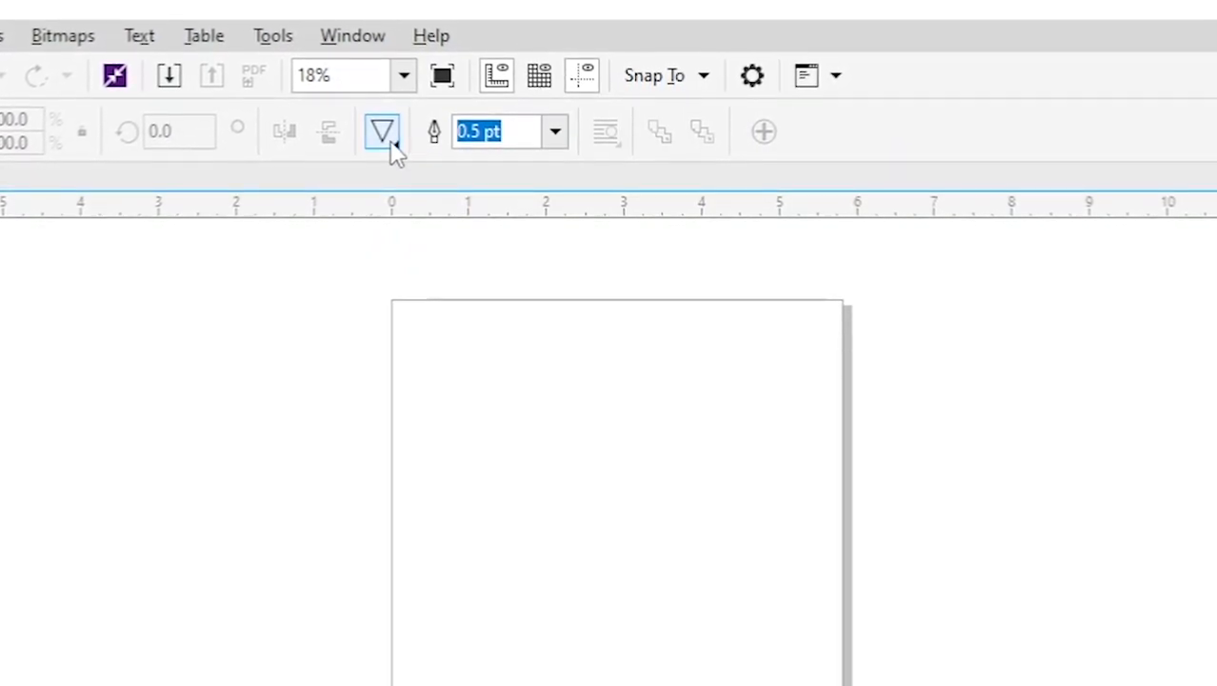
left_click(391, 145)
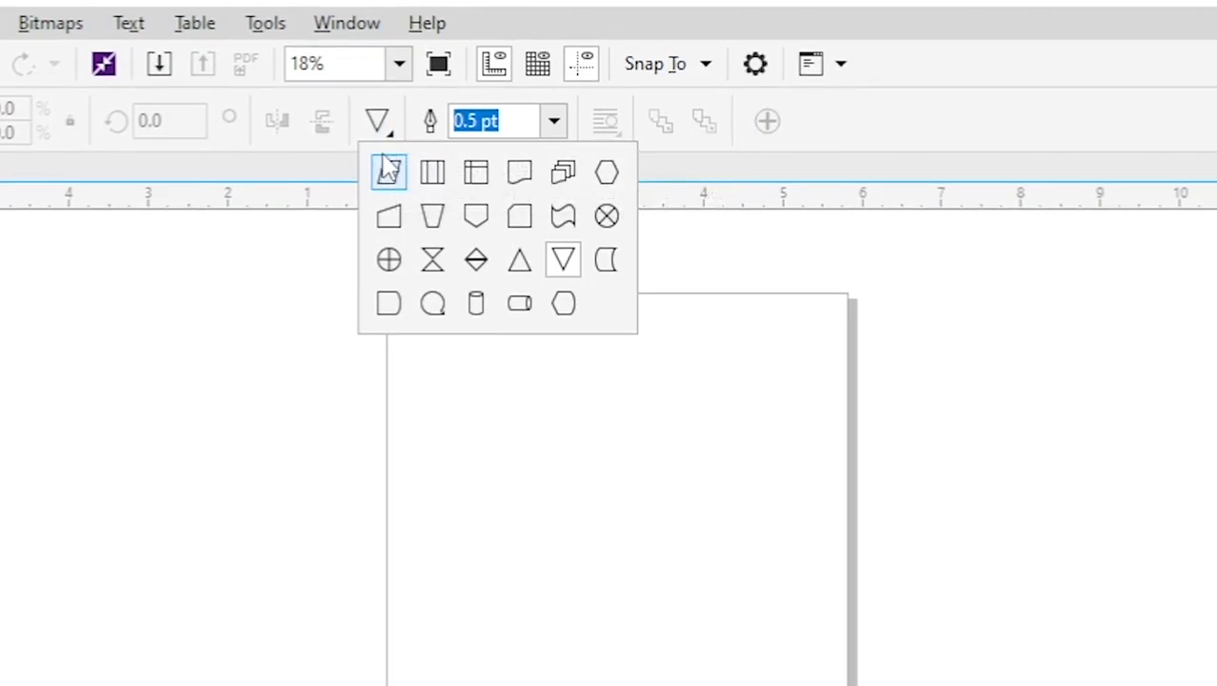
left_click(387, 167)
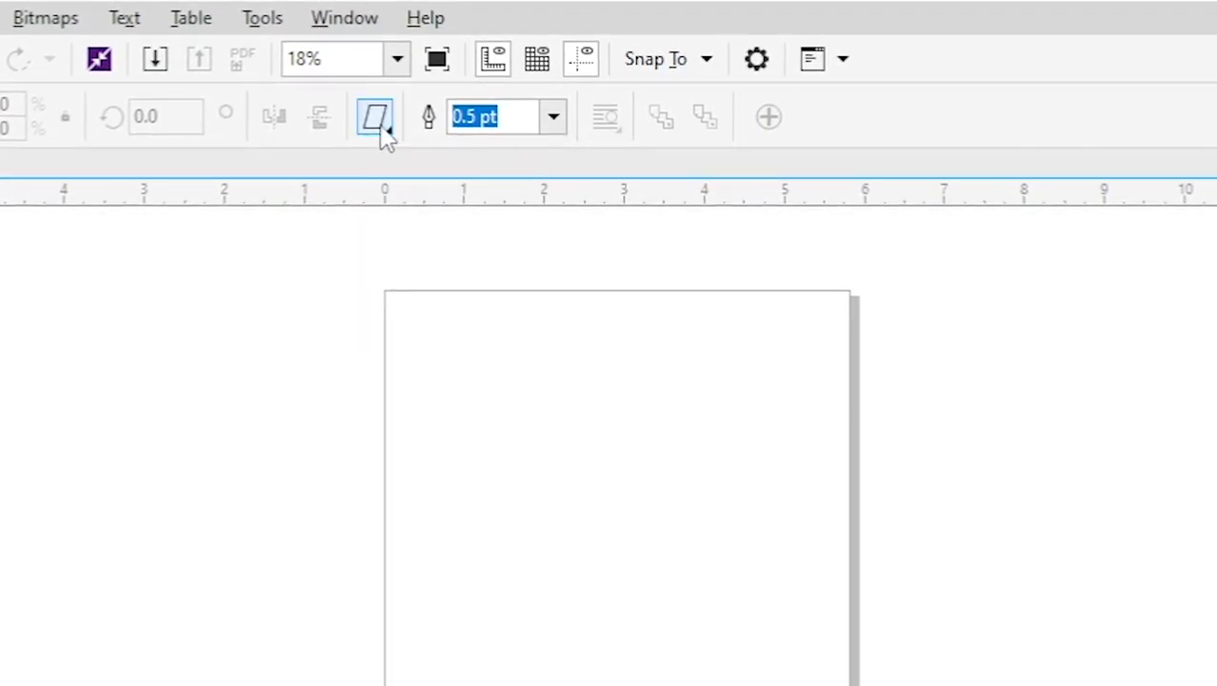
left_click(385, 131)
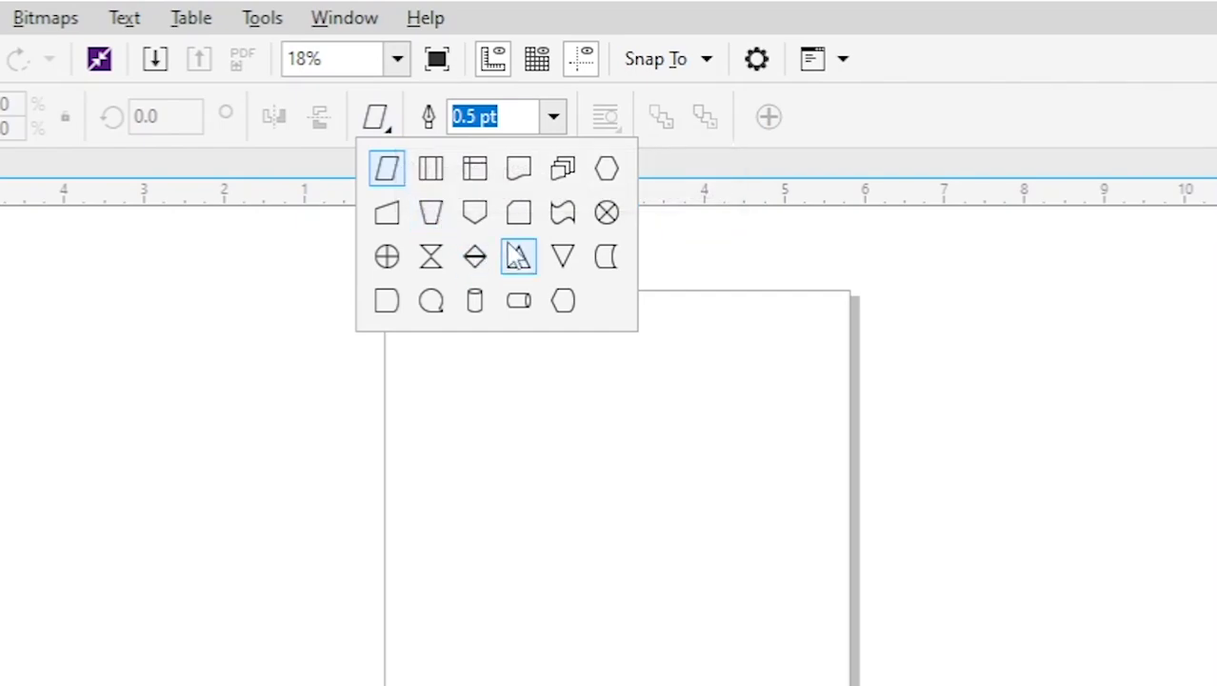
left_click(562, 258)
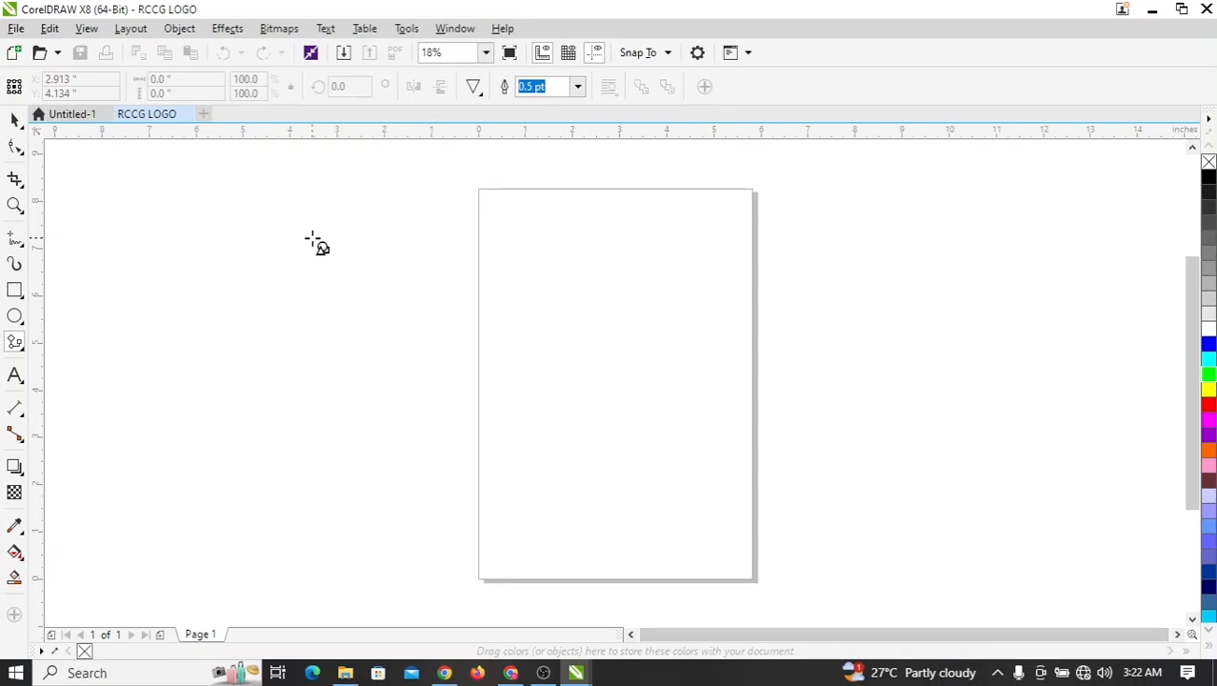
left_click_drag(312, 237, 495, 507)
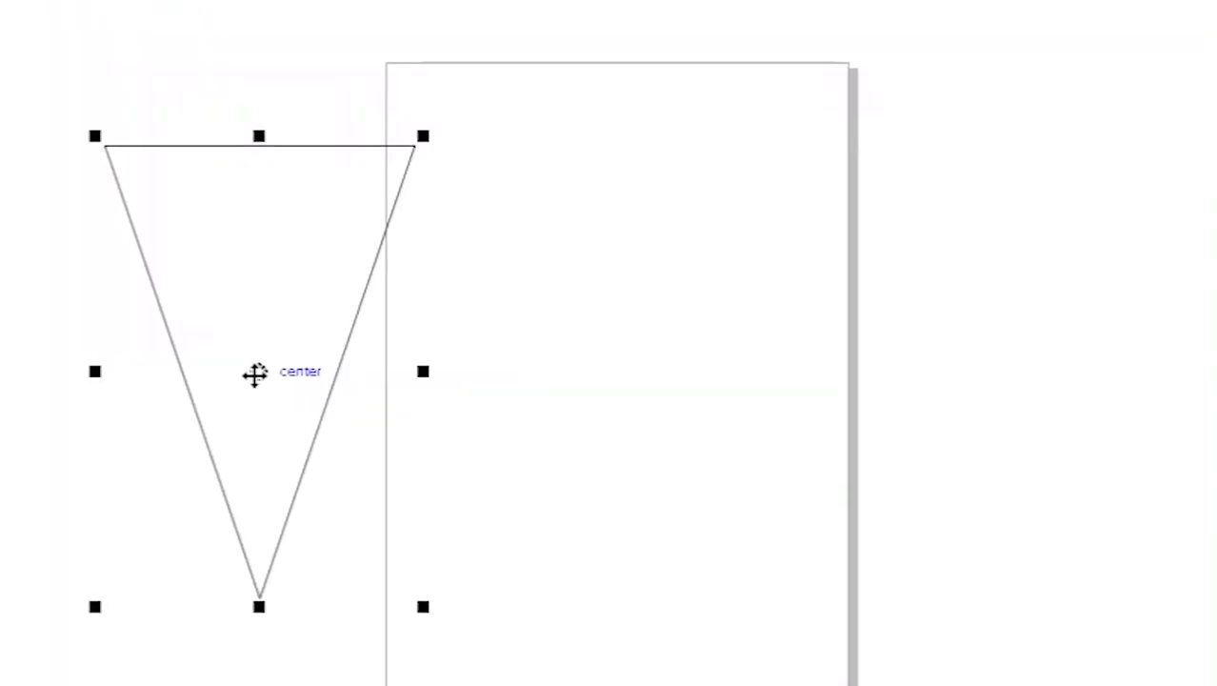
- Convert the triangle to curves and add a node on each slanted side just above the bottom tip
right_click(254, 375)
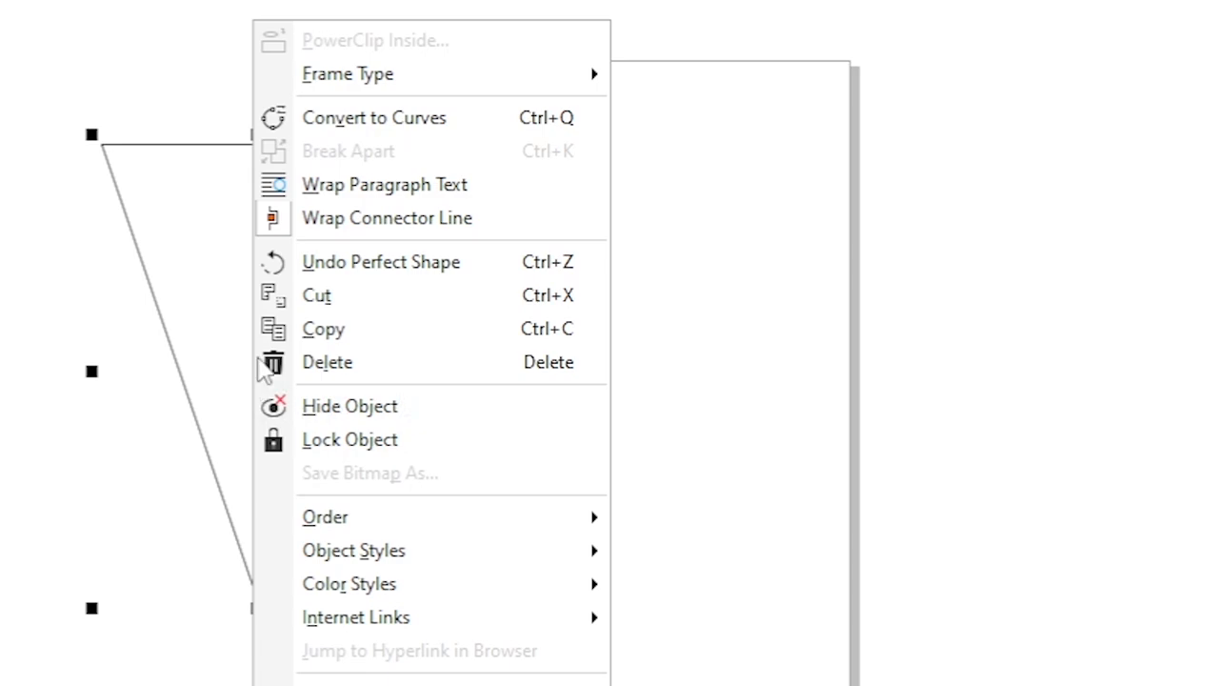
left_click(379, 125)
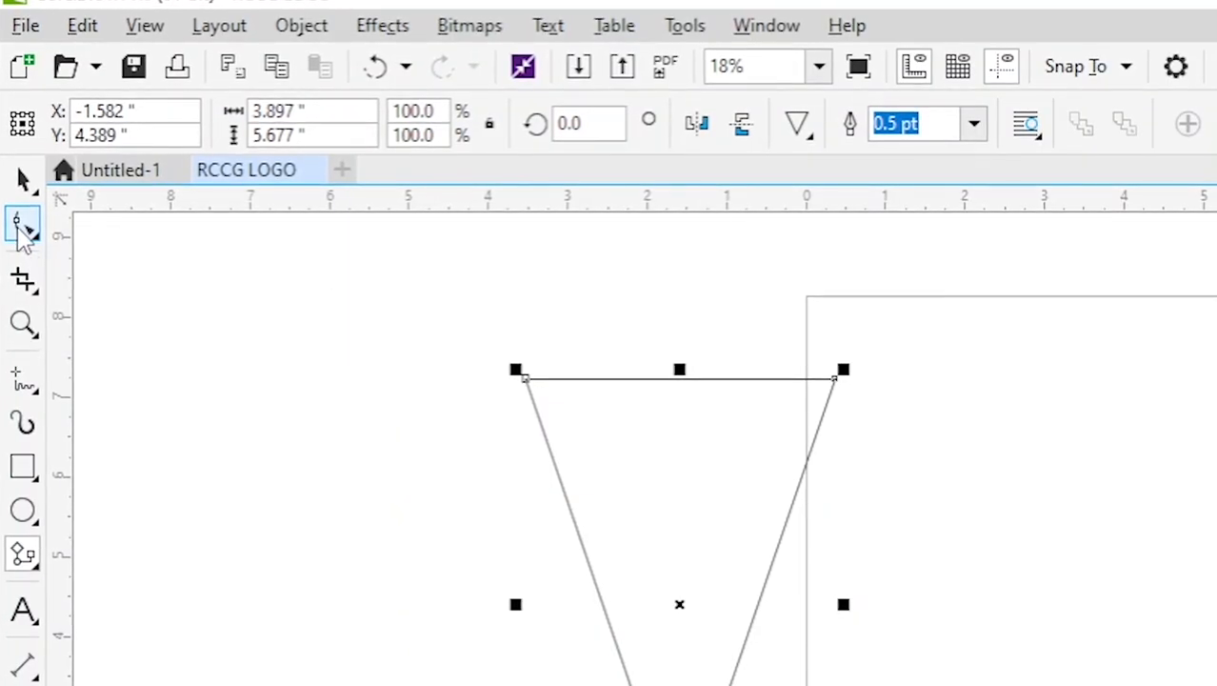
left_click(24, 232)
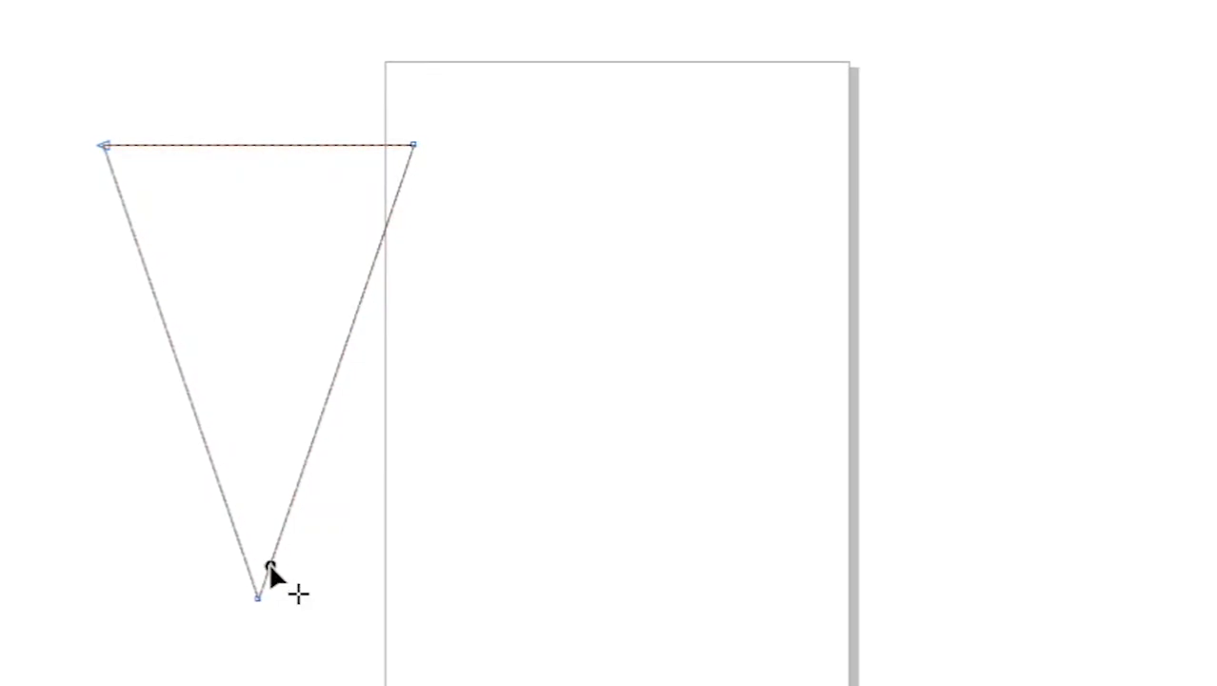
left_click(268, 565)
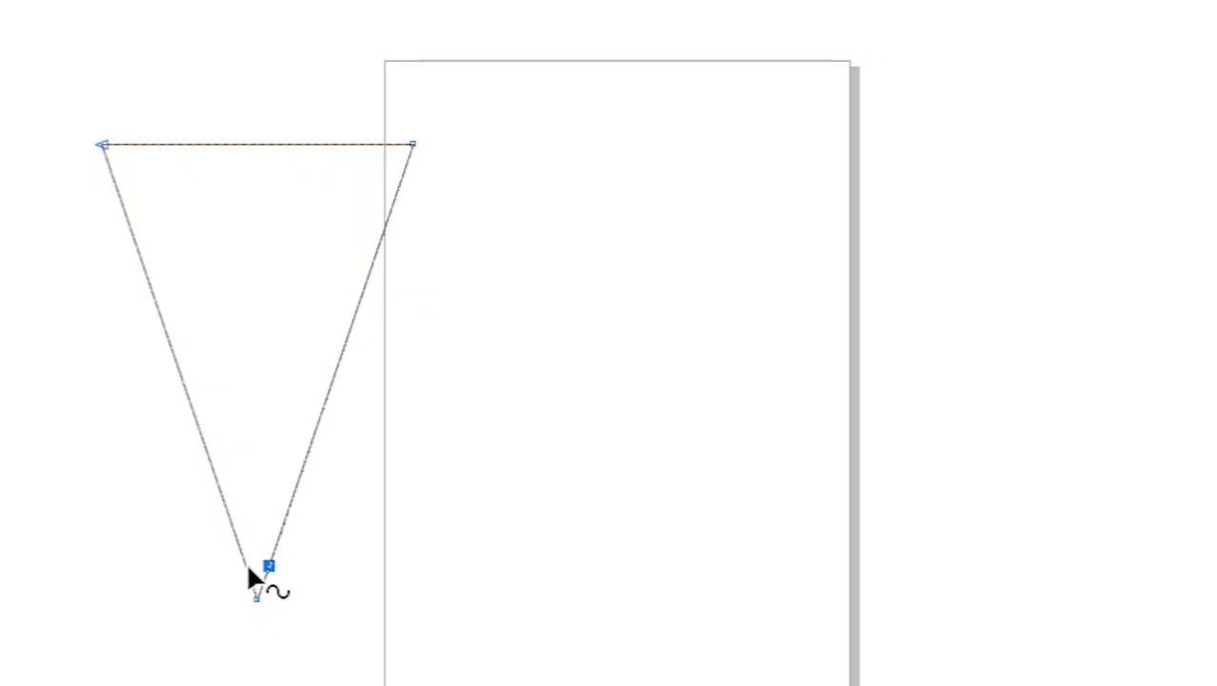
double_click(247, 565)
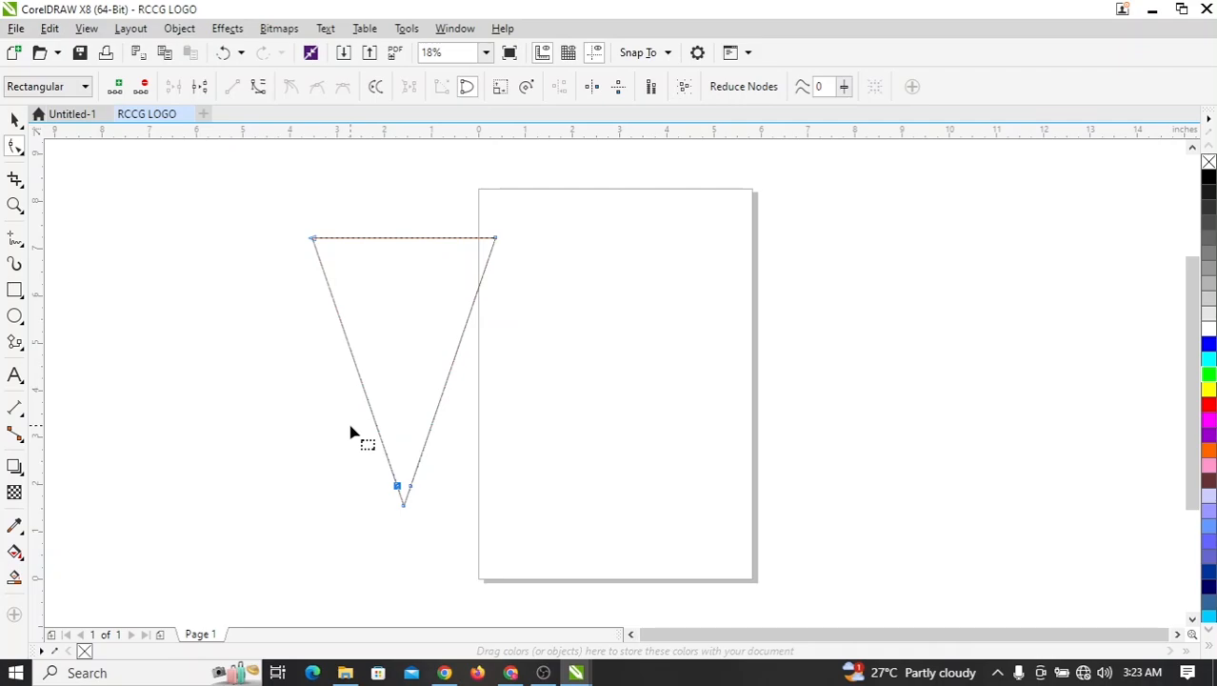
- Add a second node on each slanted side of the triangle, slightly above the existing pair near the tip
left_click(15, 205)
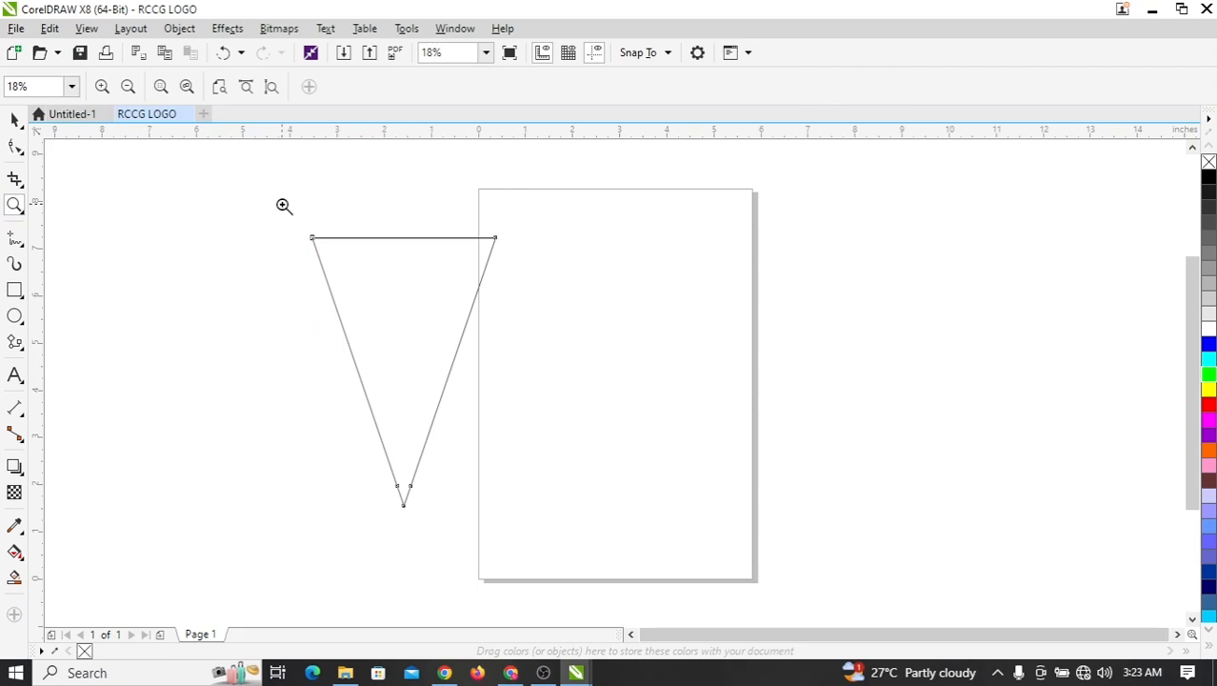
left_click_drag(284, 205, 534, 546)
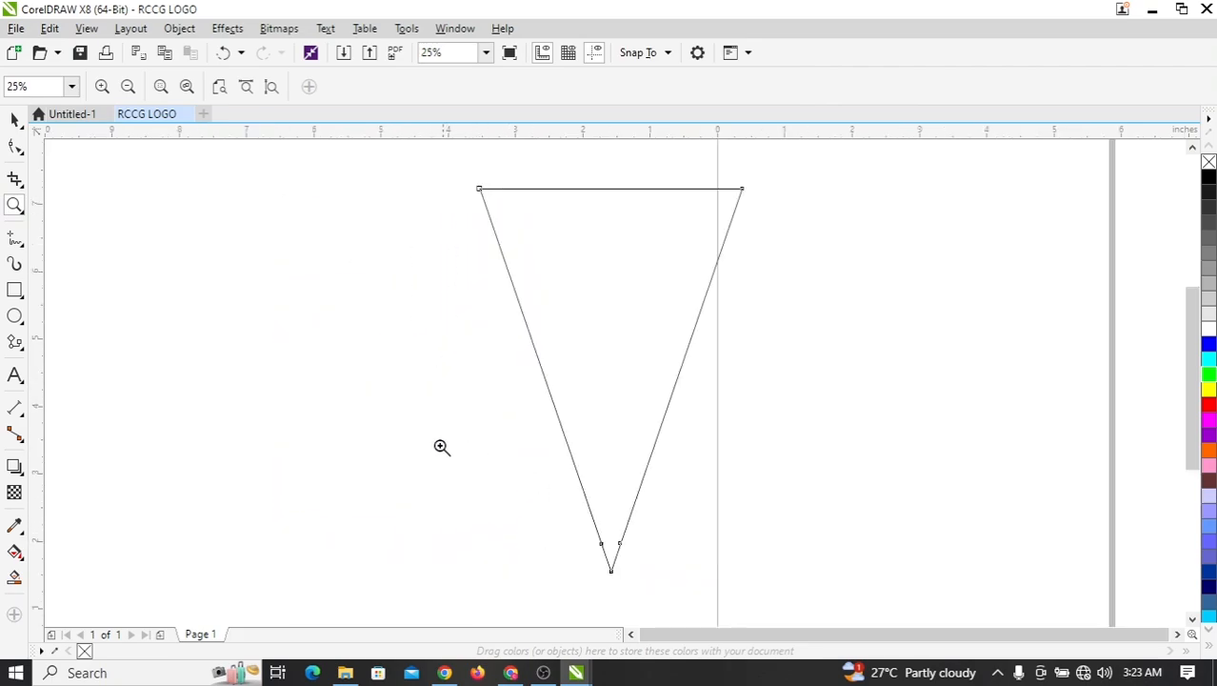
left_click_drag(424, 425, 757, 614)
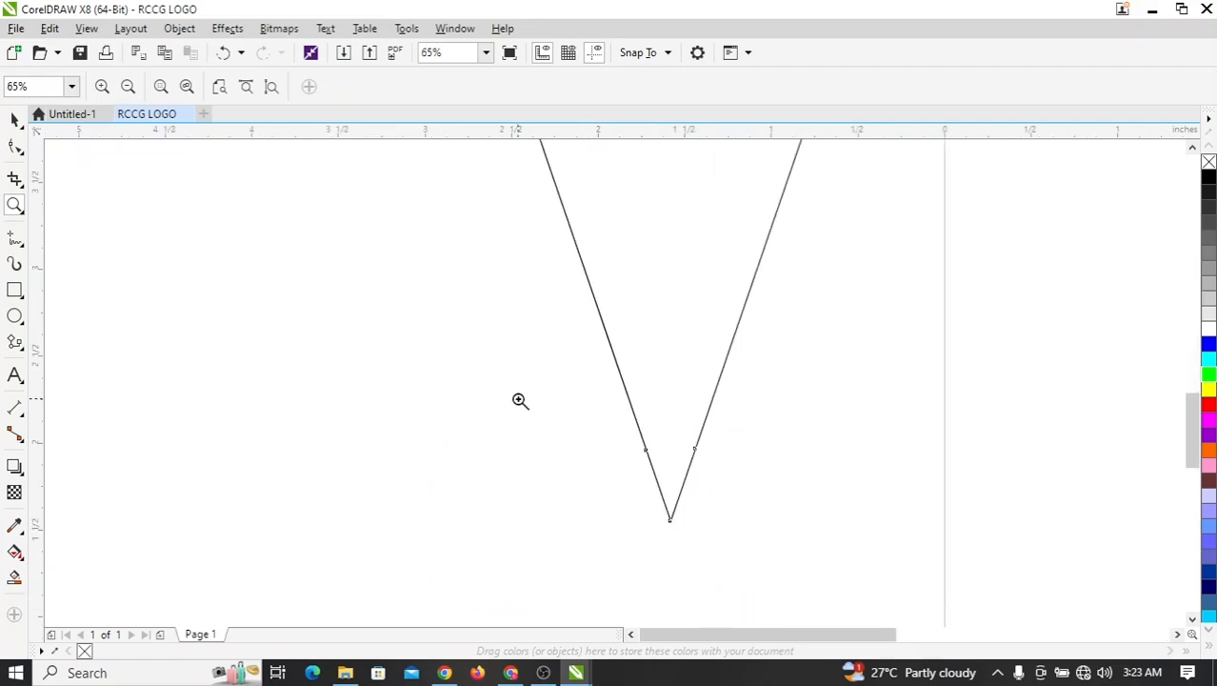
left_click(15, 147)
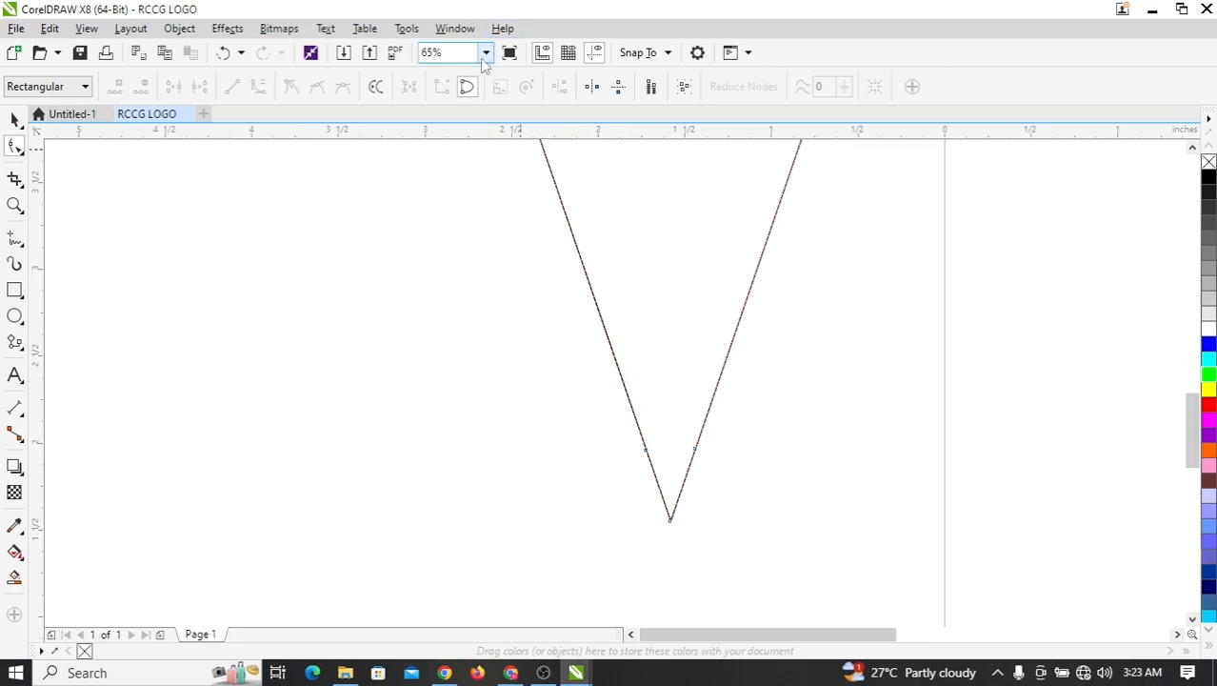
left_click(484, 54)
left_click(457, 99)
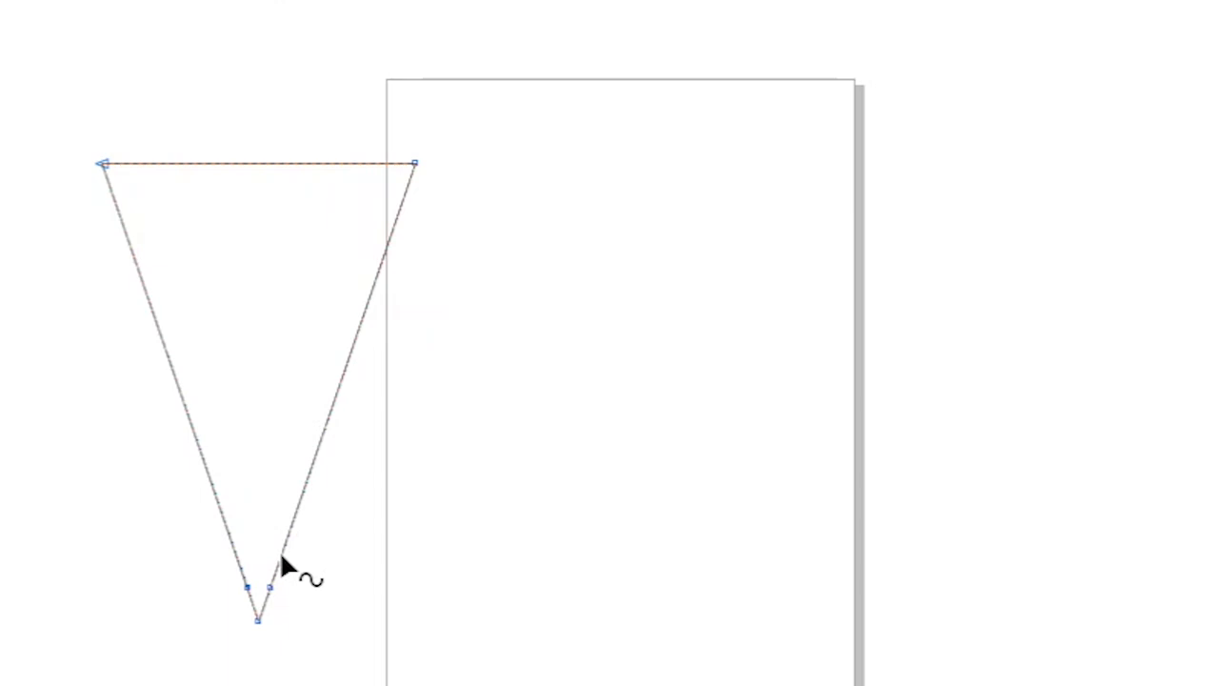
double_click(281, 555)
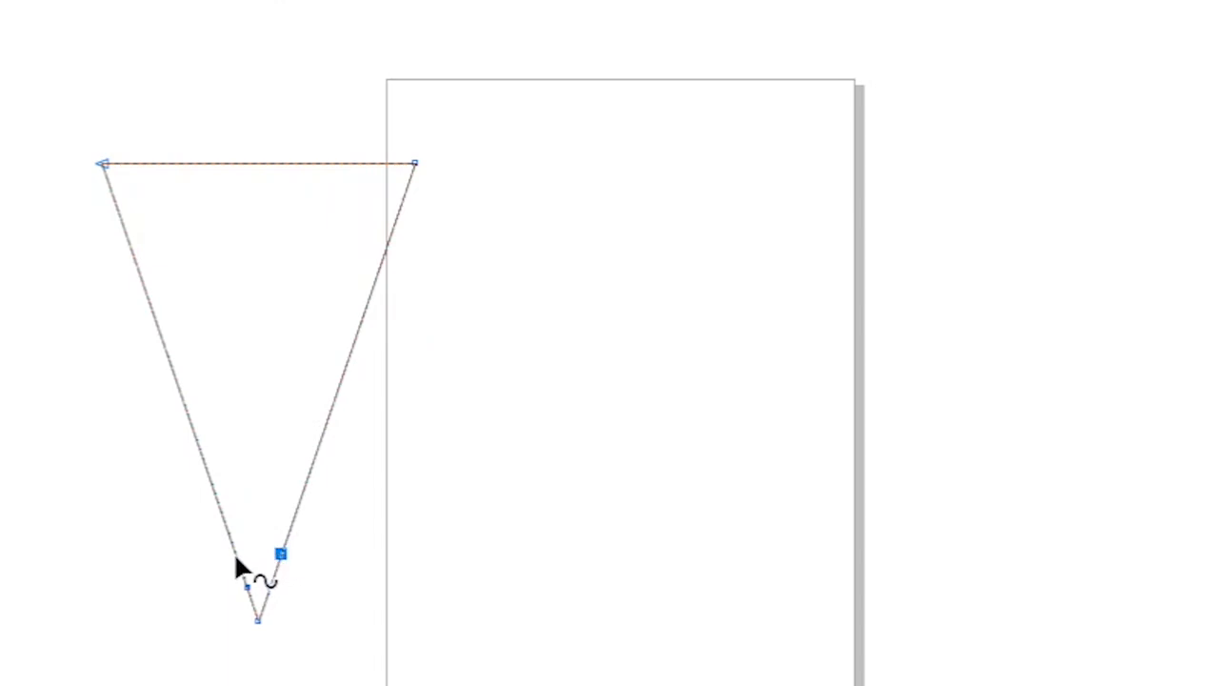
double_click(234, 552)
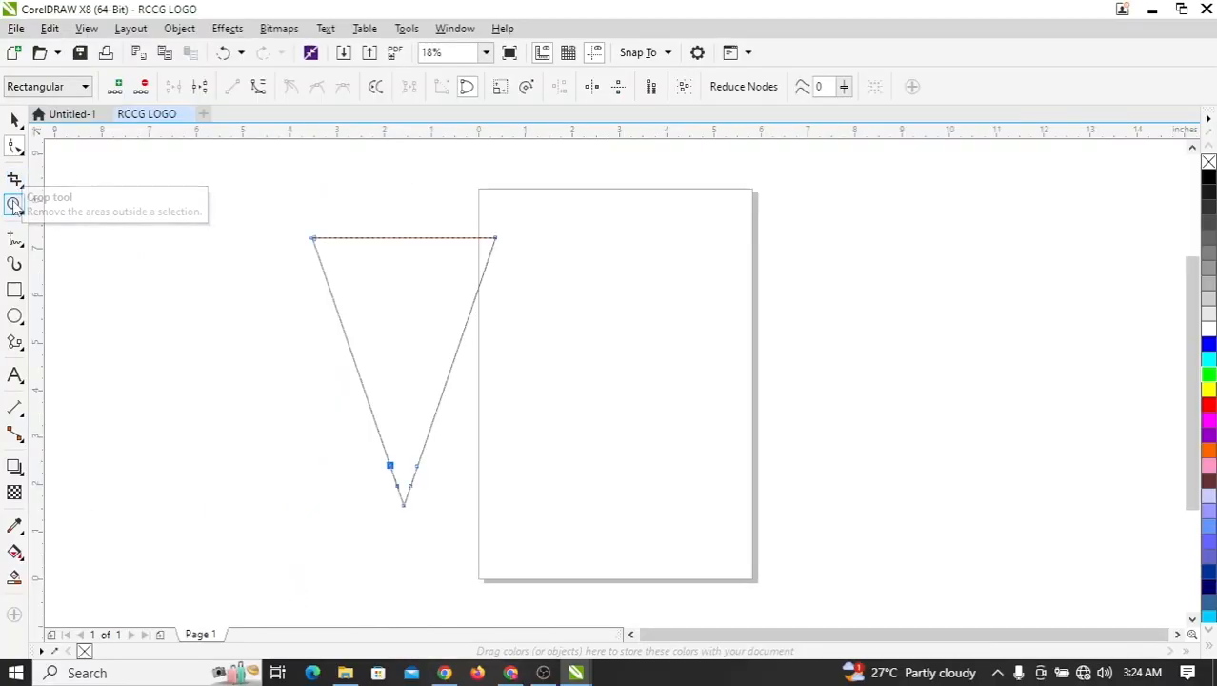
- Convert the short segments between the two added nodes on both slanted sides from lines to curves
left_click(15, 203)
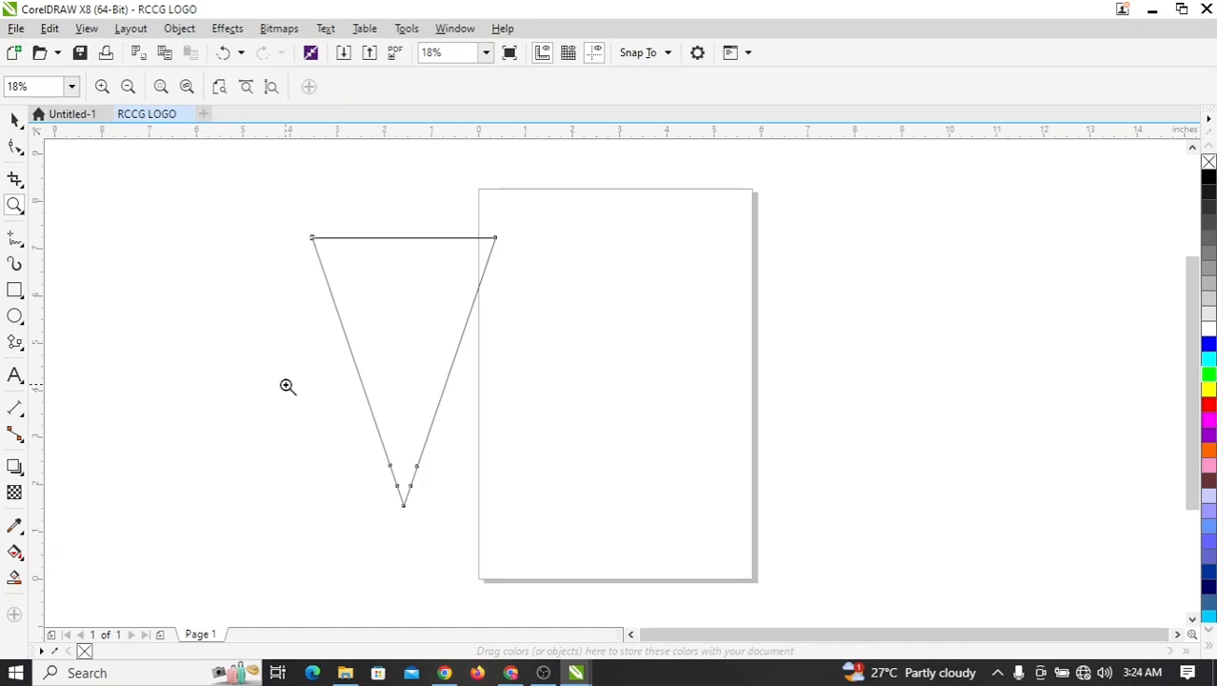
left_click_drag(288, 385, 527, 560)
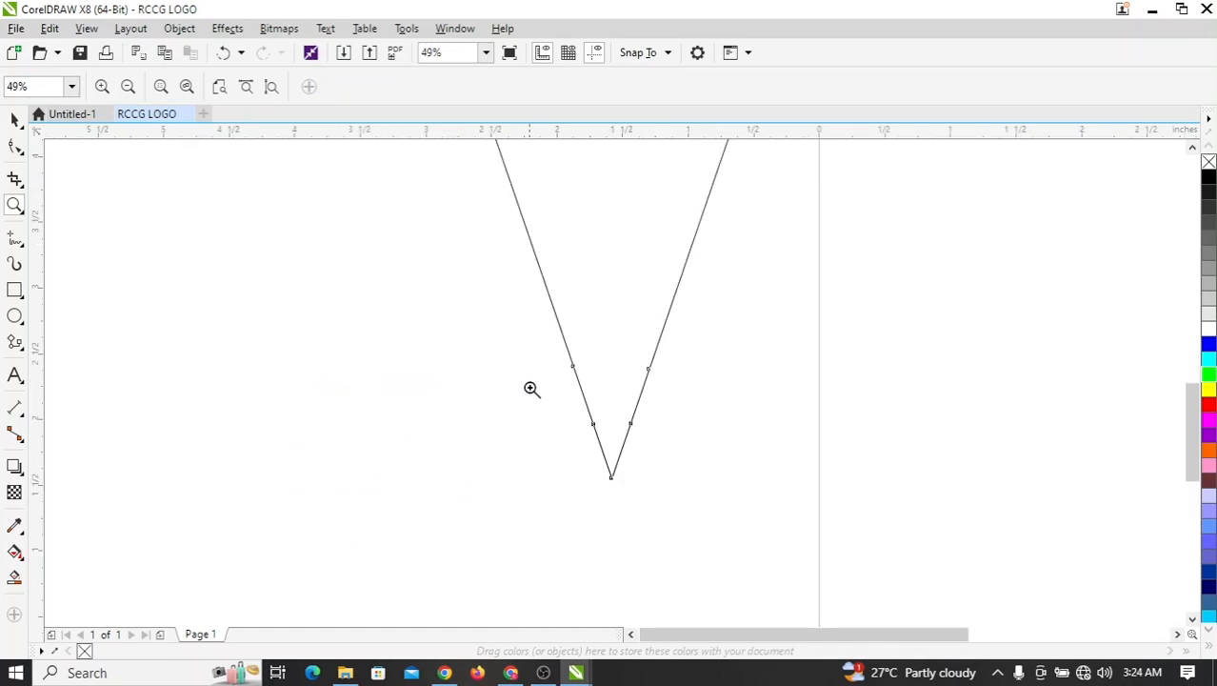
left_click(15, 148)
left_click(15, 147)
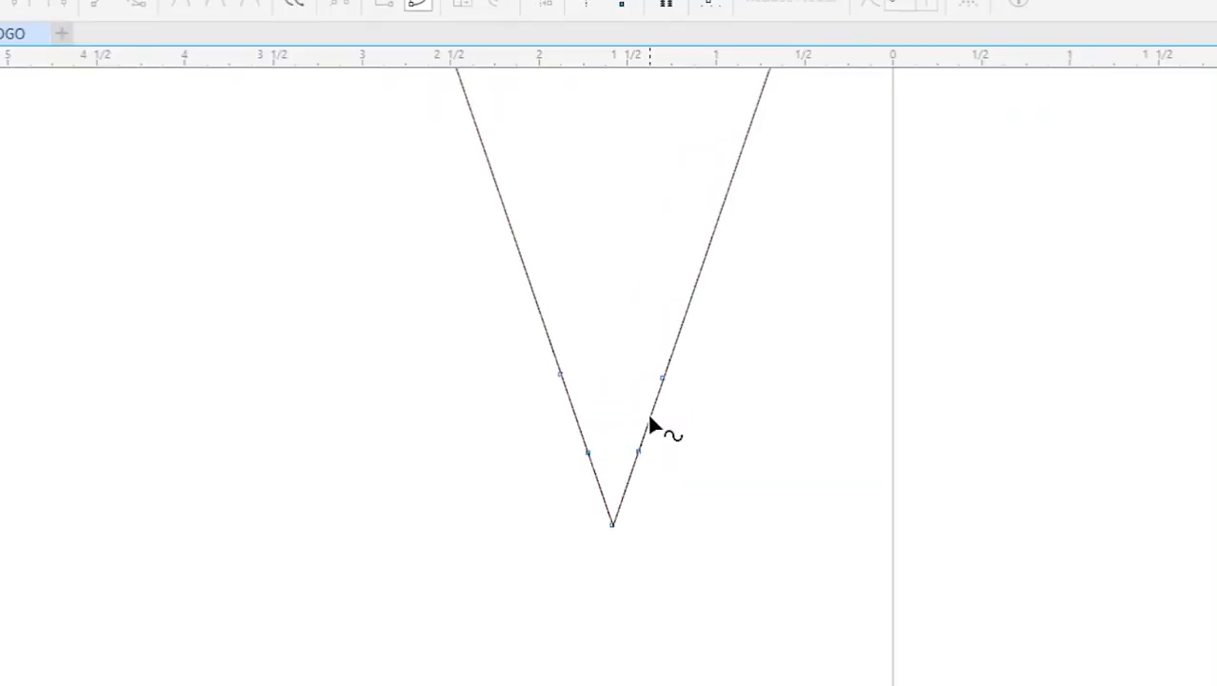
right_click(649, 420)
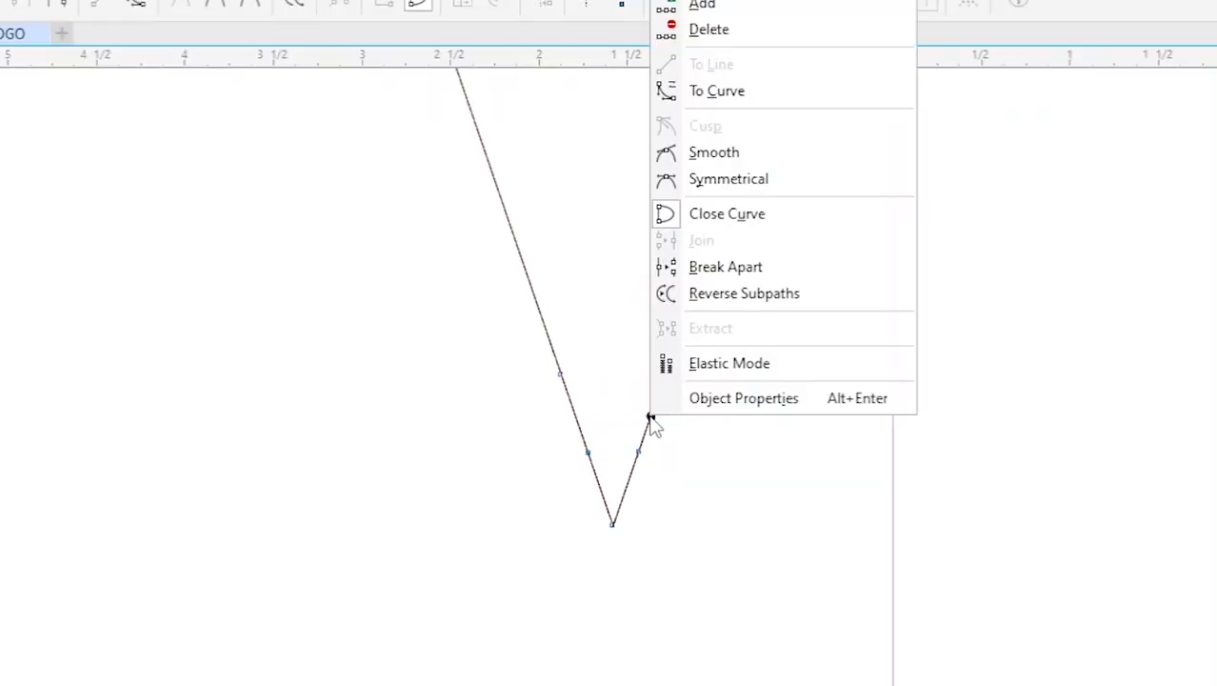
left_click(761, 93)
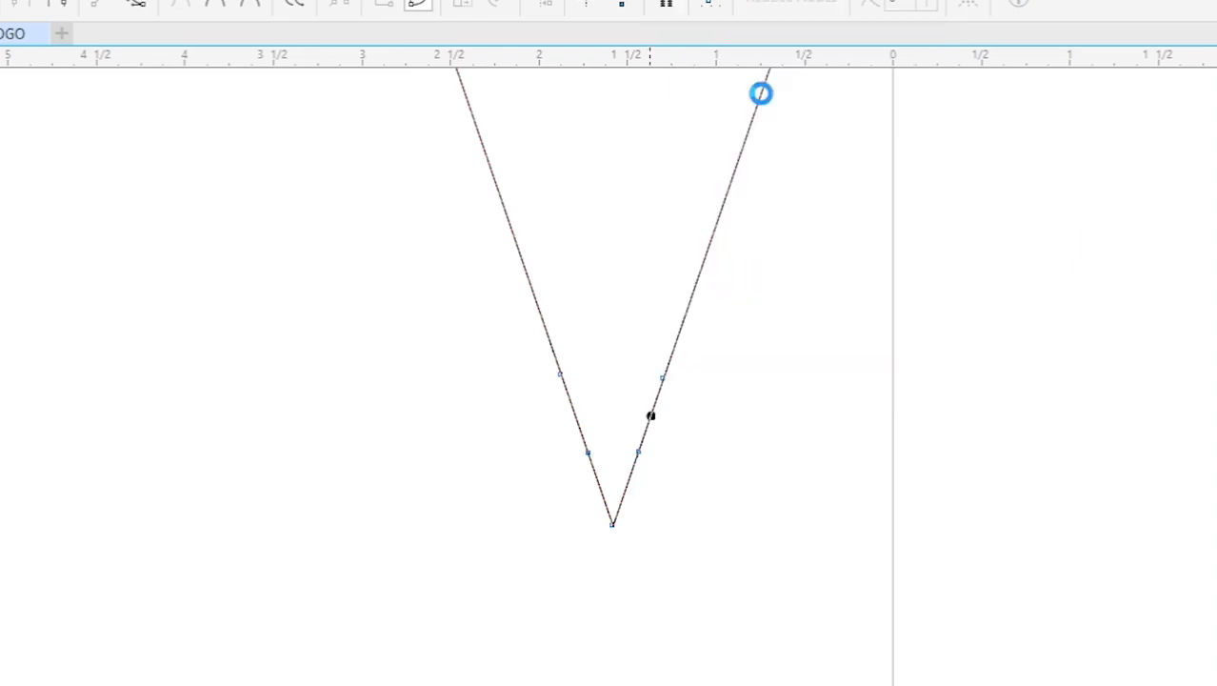
right_click(578, 423)
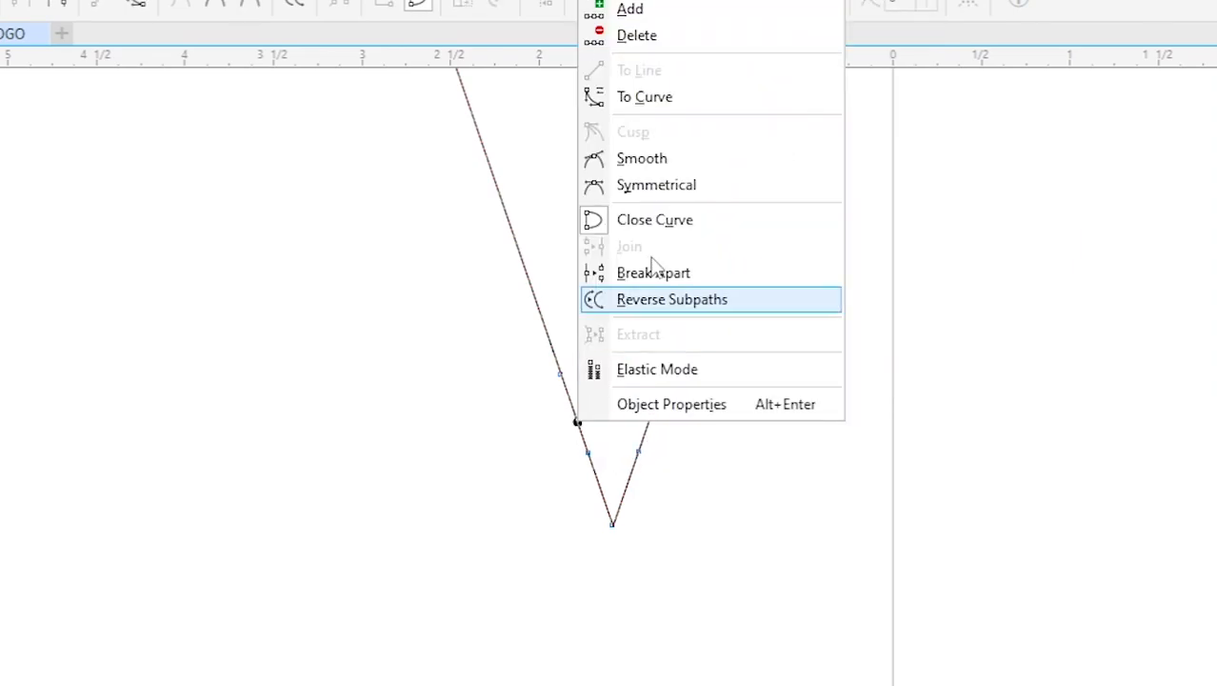
left_click(666, 101)
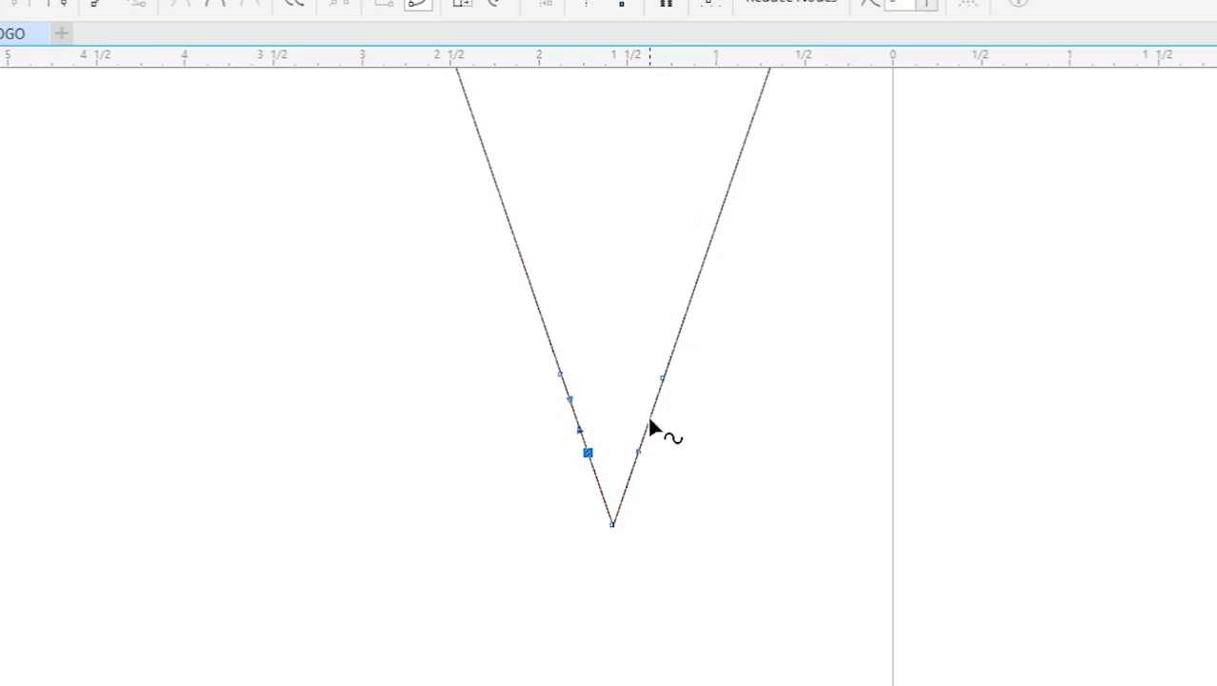
- Bend both short curve segments outward into rounded bulges near the tip and round the right bulge further with its control handles
left_click_drag(649, 420, 679, 430)
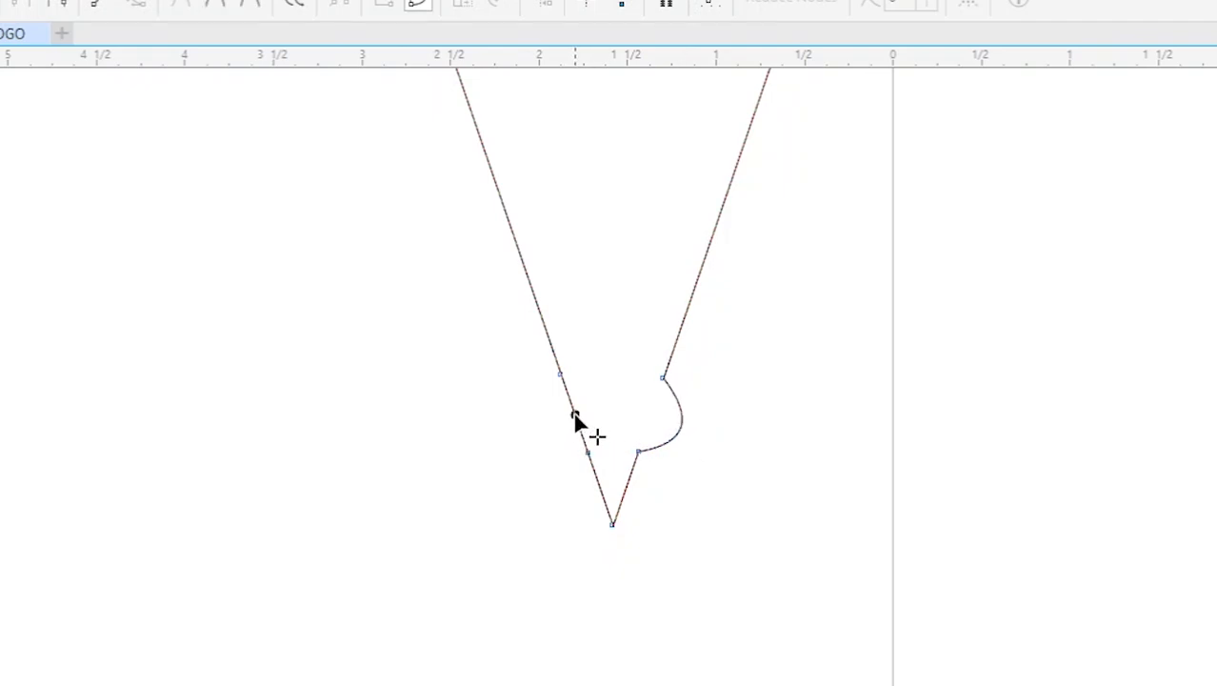
left_click_drag(575, 419, 534, 432)
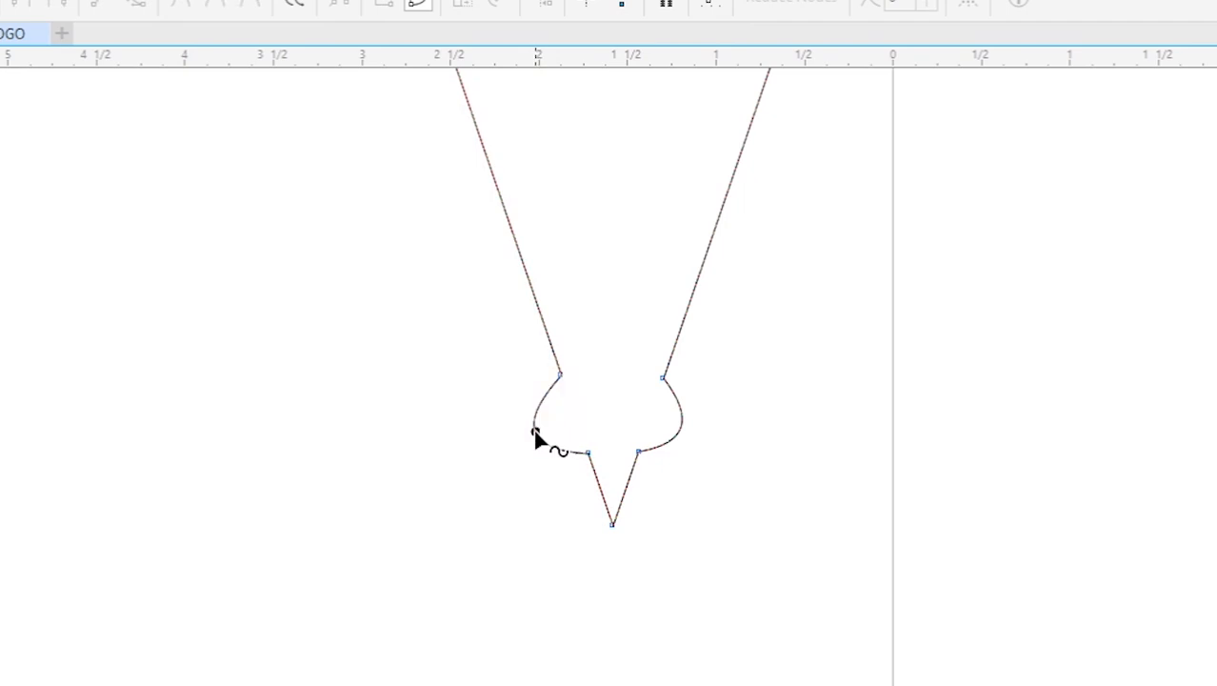
left_click(663, 376)
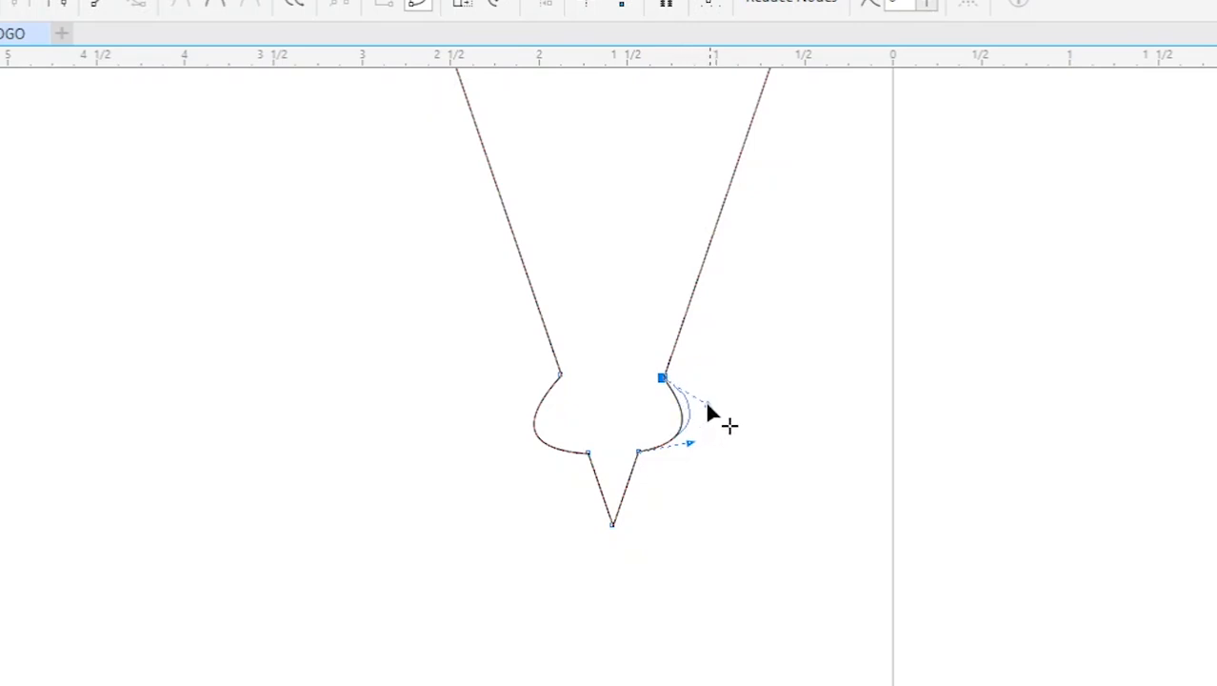
left_click_drag(708, 406, 708, 406)
left_click(690, 445)
left_click_drag(696, 449, 696, 448)
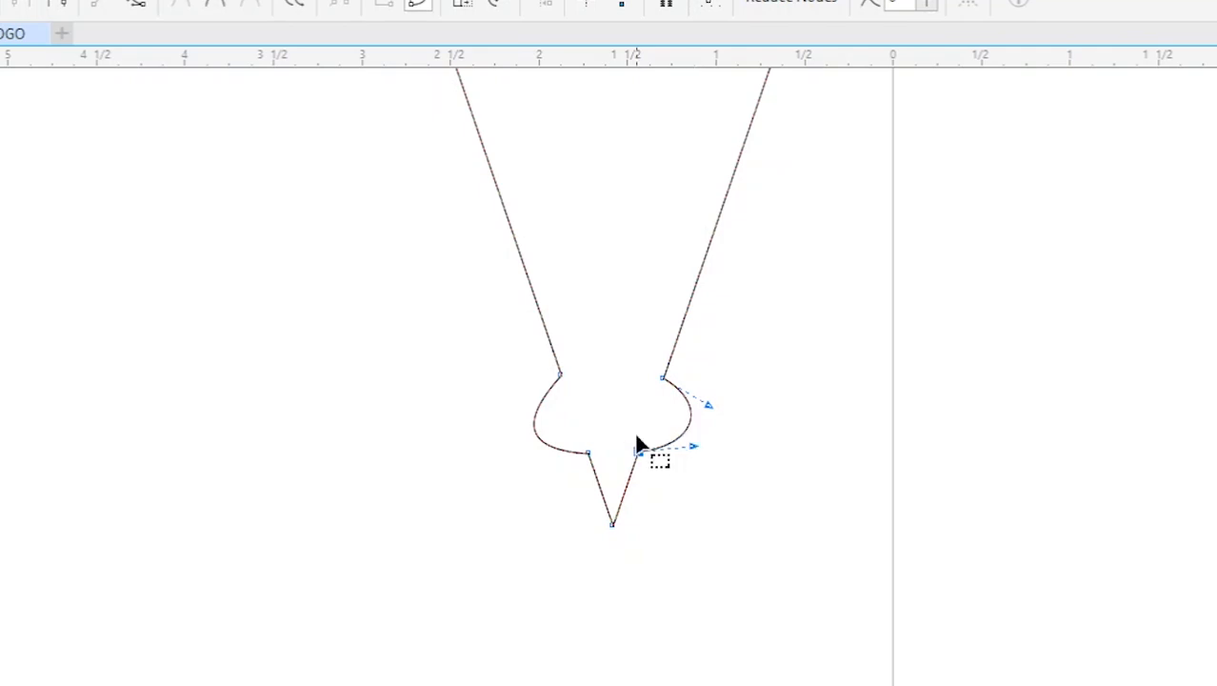
- Round the left bulge near the tip further by pulling its upper control handle outward
left_click(560, 375)
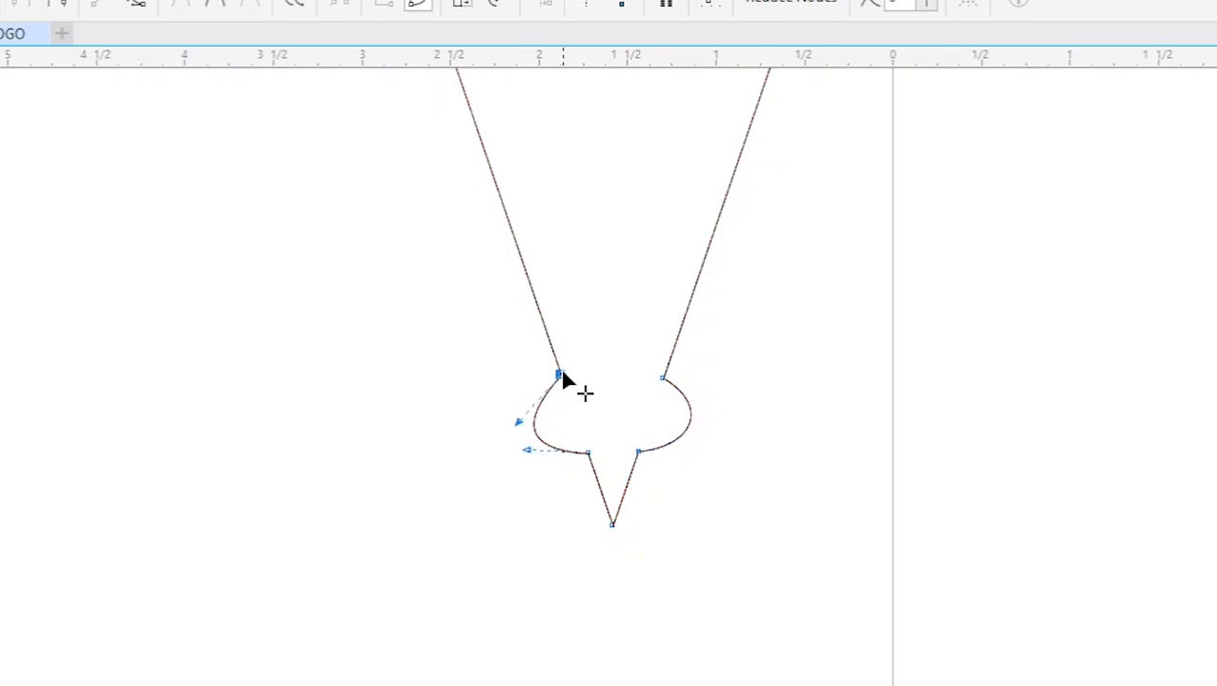
left_click(520, 422)
left_click(560, 374)
left_click_drag(517, 421, 507, 413)
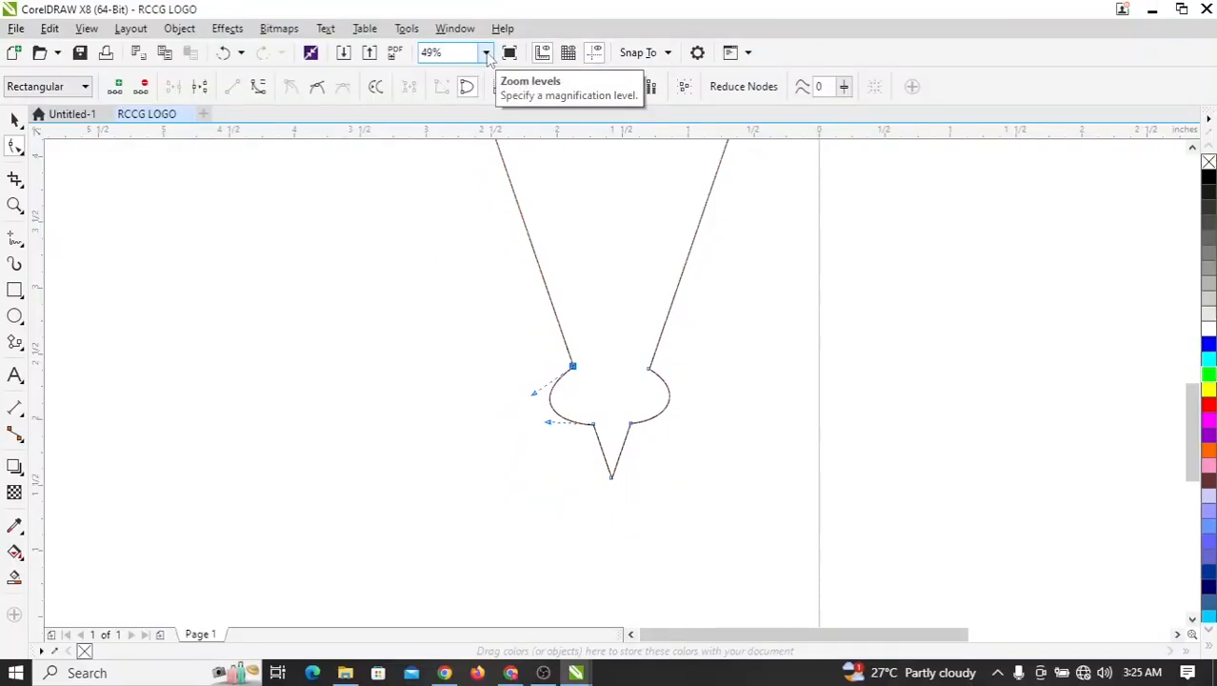
- Add a node on each slanted side near the top corners and pull both far outward and down to form two wing tips
left_click(486, 53)
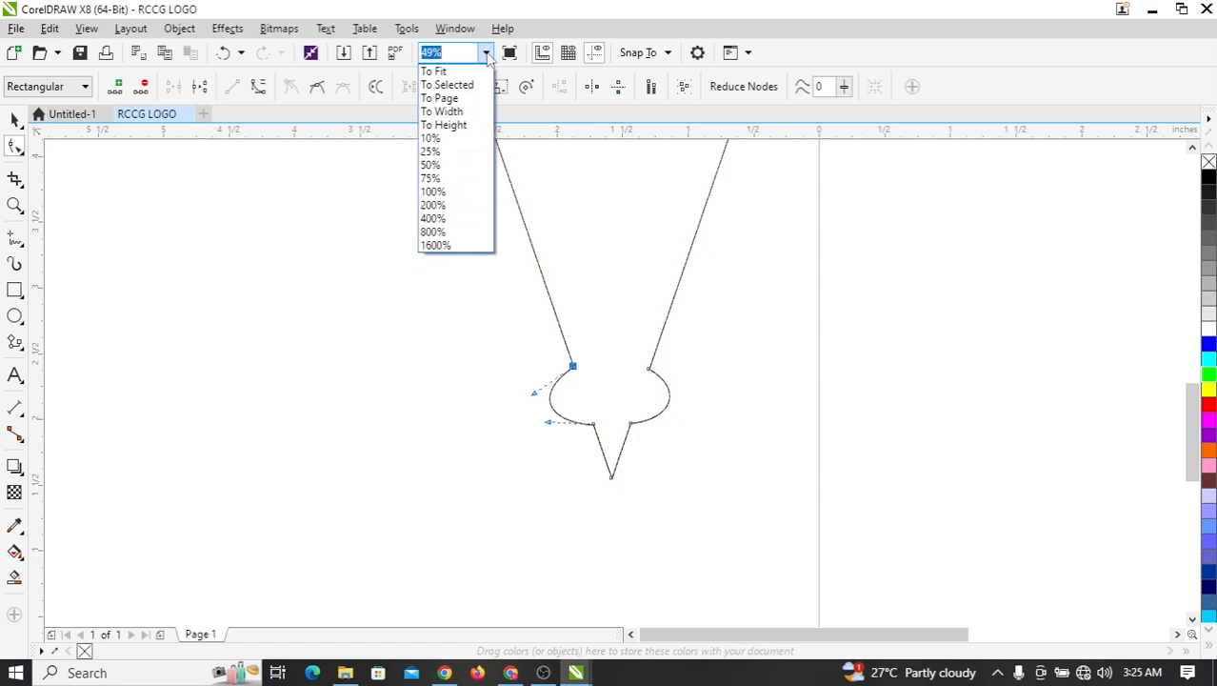
left_click(455, 101)
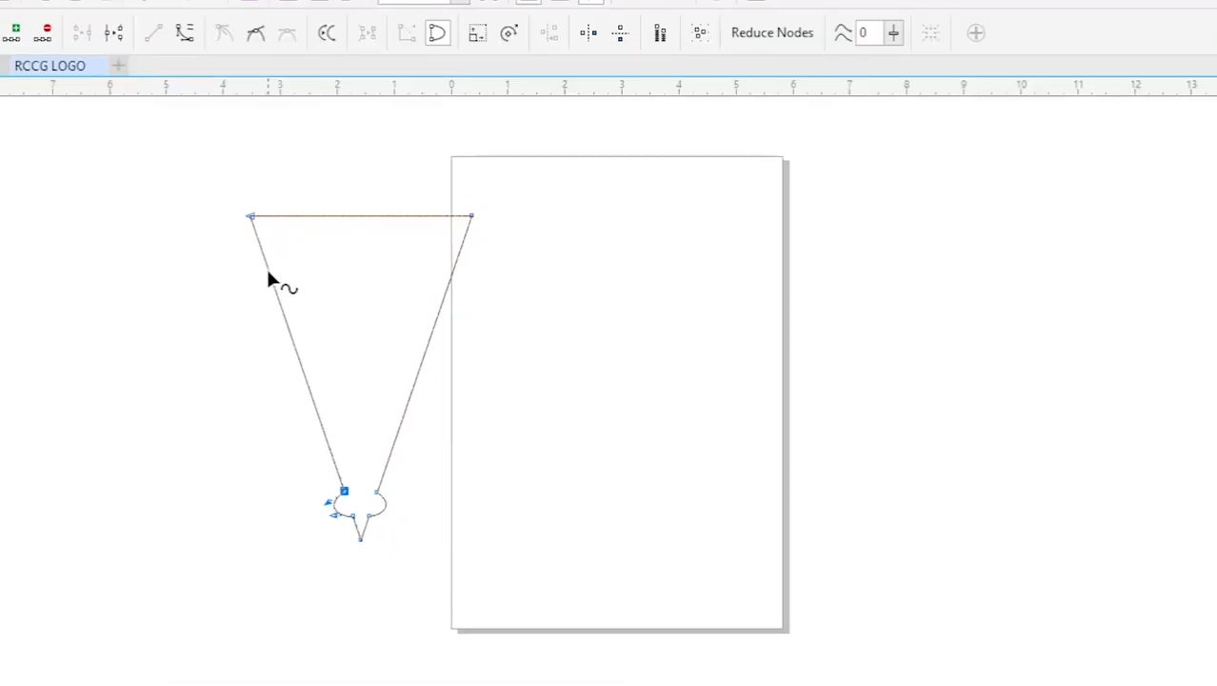
double_click(268, 272)
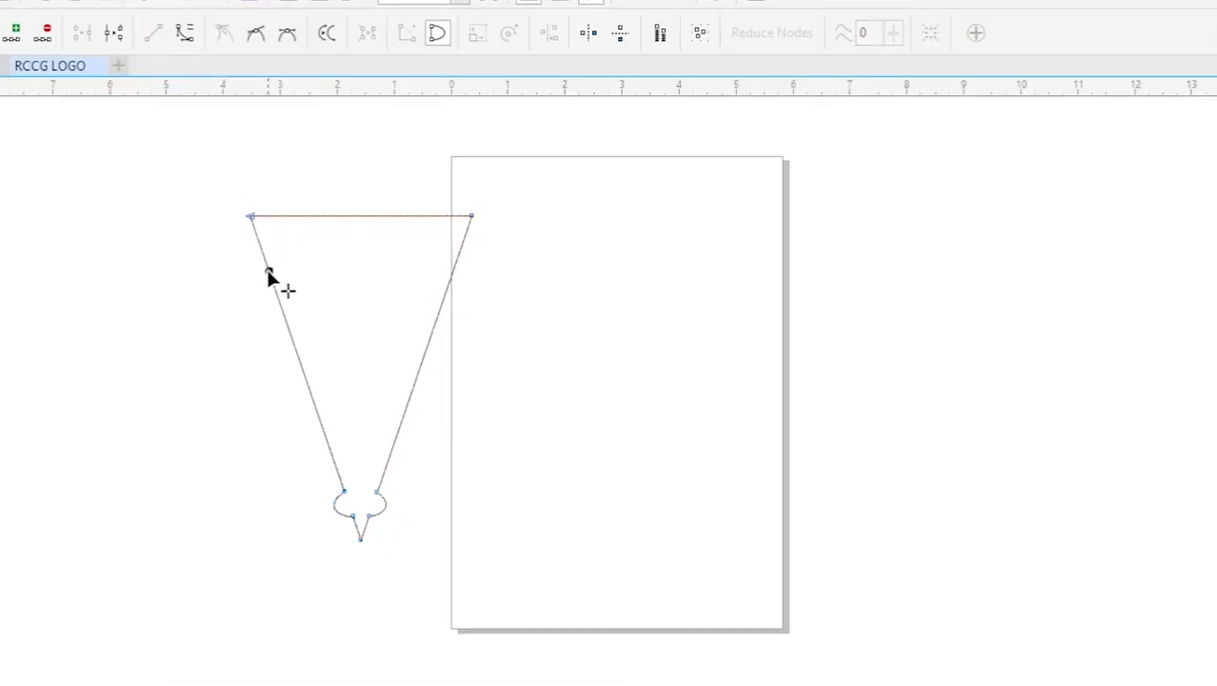
double_click(453, 273)
left_click_drag(454, 274, 711, 527)
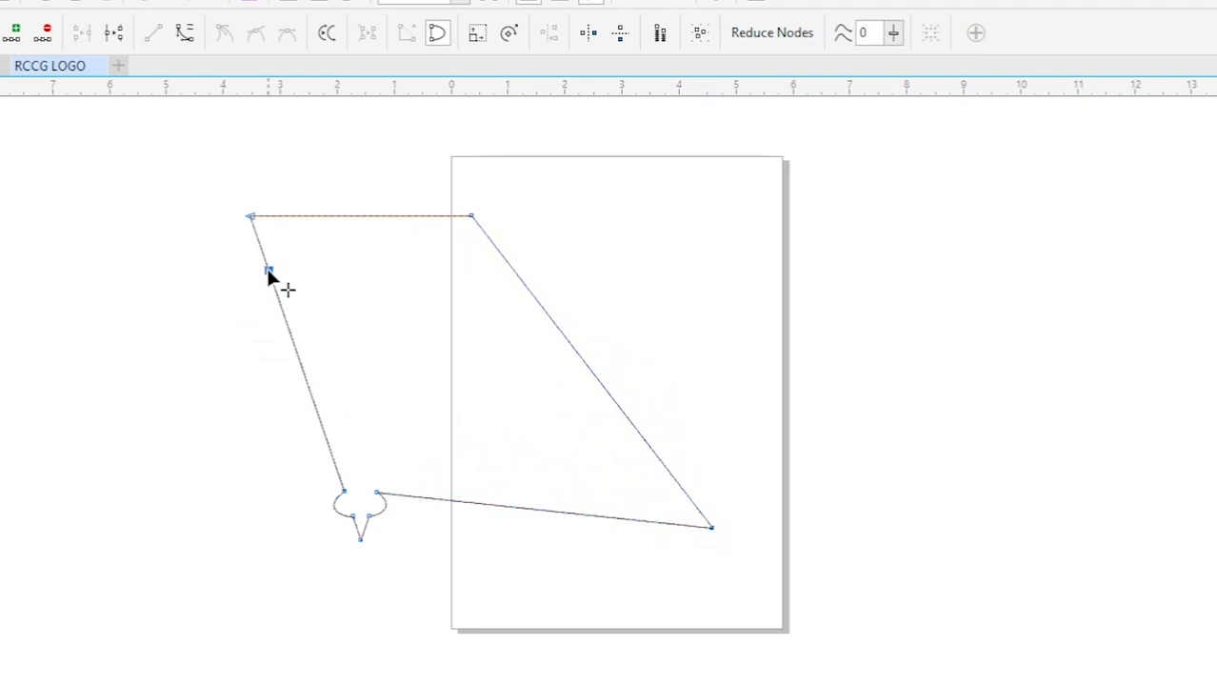
left_click_drag(268, 271, 24, 552)
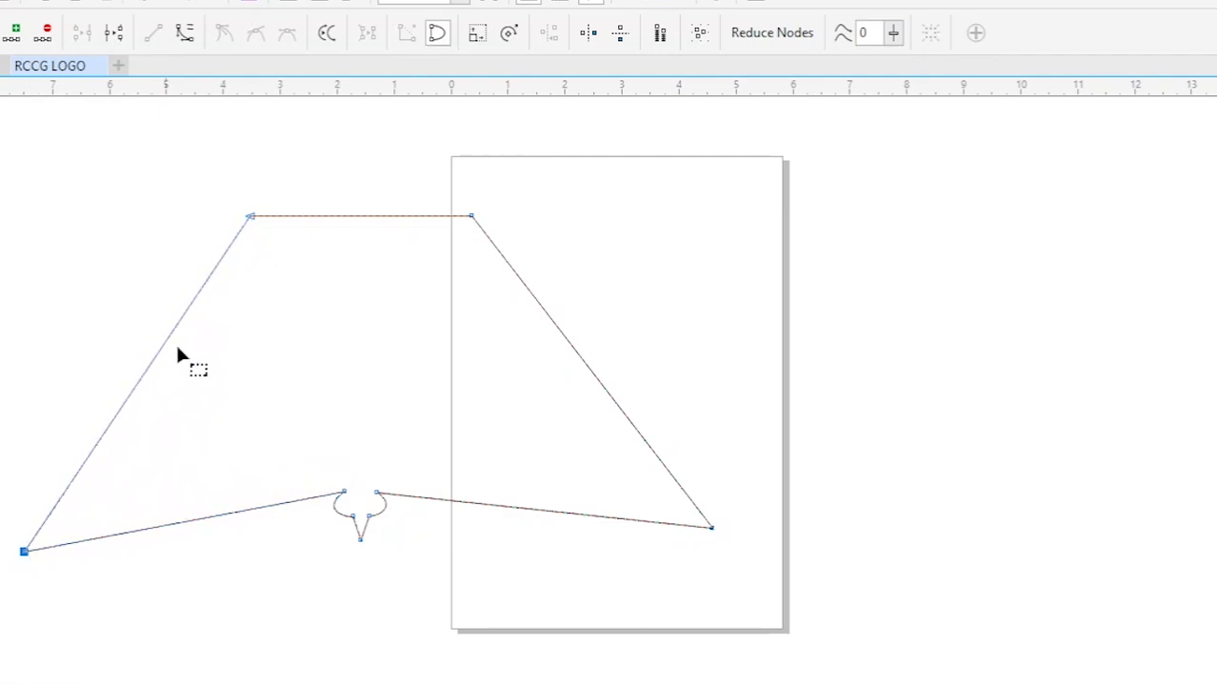
- Add a node on each outer edge just below the top corners and move both inward to form a narrow waist
double_click(217, 267)
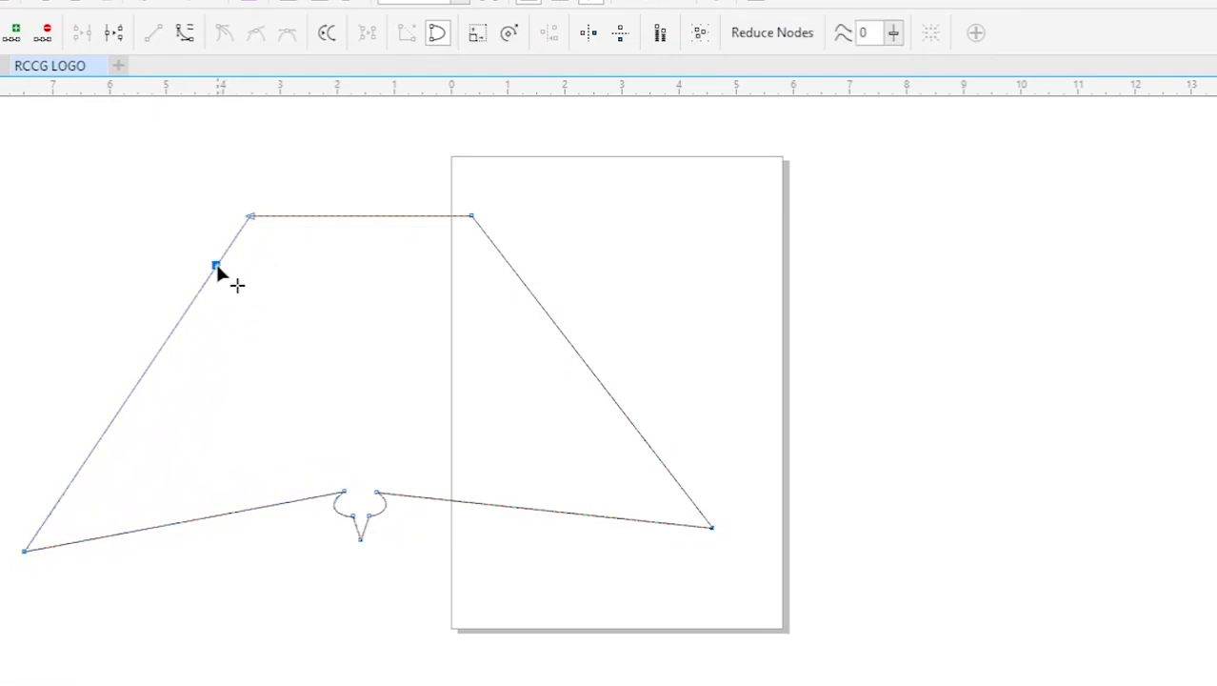
double_click(505, 260)
left_click_drag(505, 259, 441, 295)
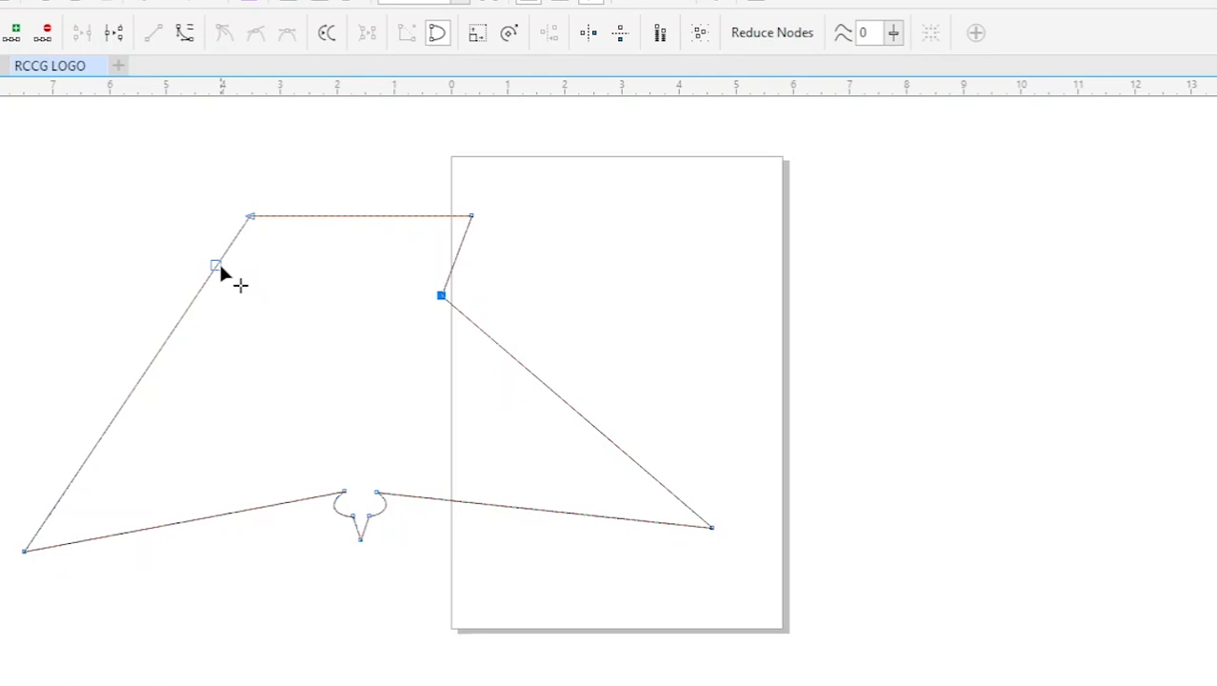
left_click_drag(217, 266, 305, 295)
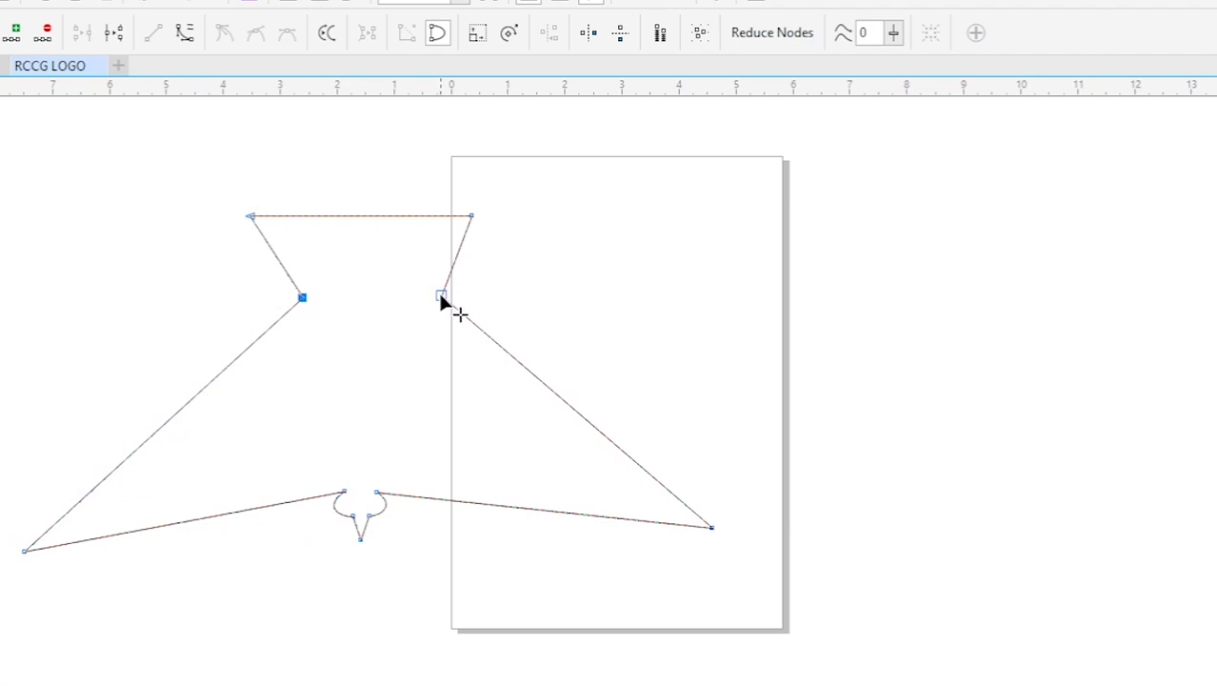
left_click_drag(440, 295, 429, 297)
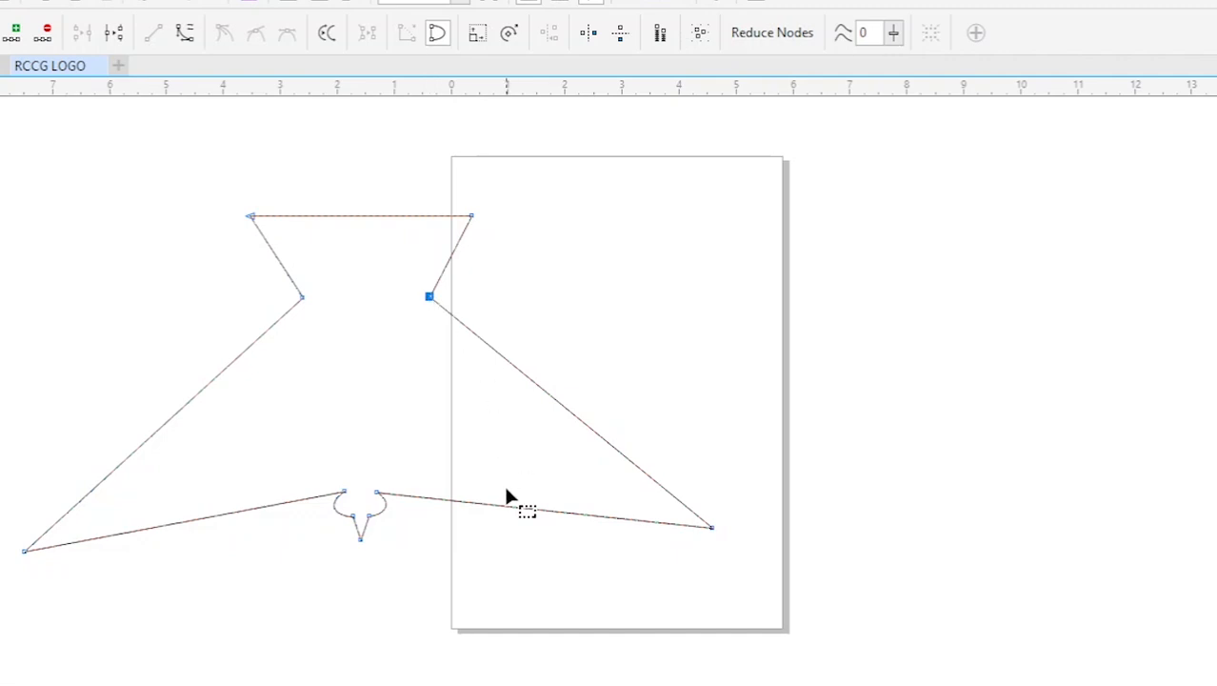
left_click(302, 298)
- Convert the left wing's lower edge to a curve, bend it downward, and raise the left wing tip
right_click(162, 530)
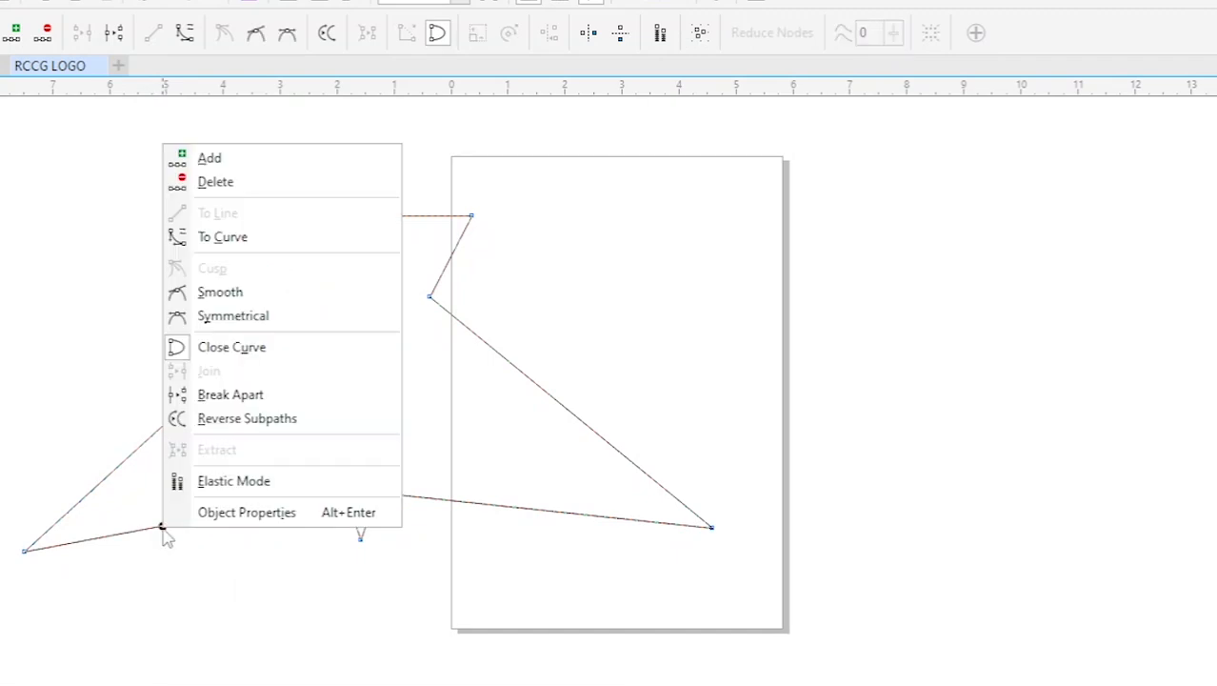
left_click(233, 239)
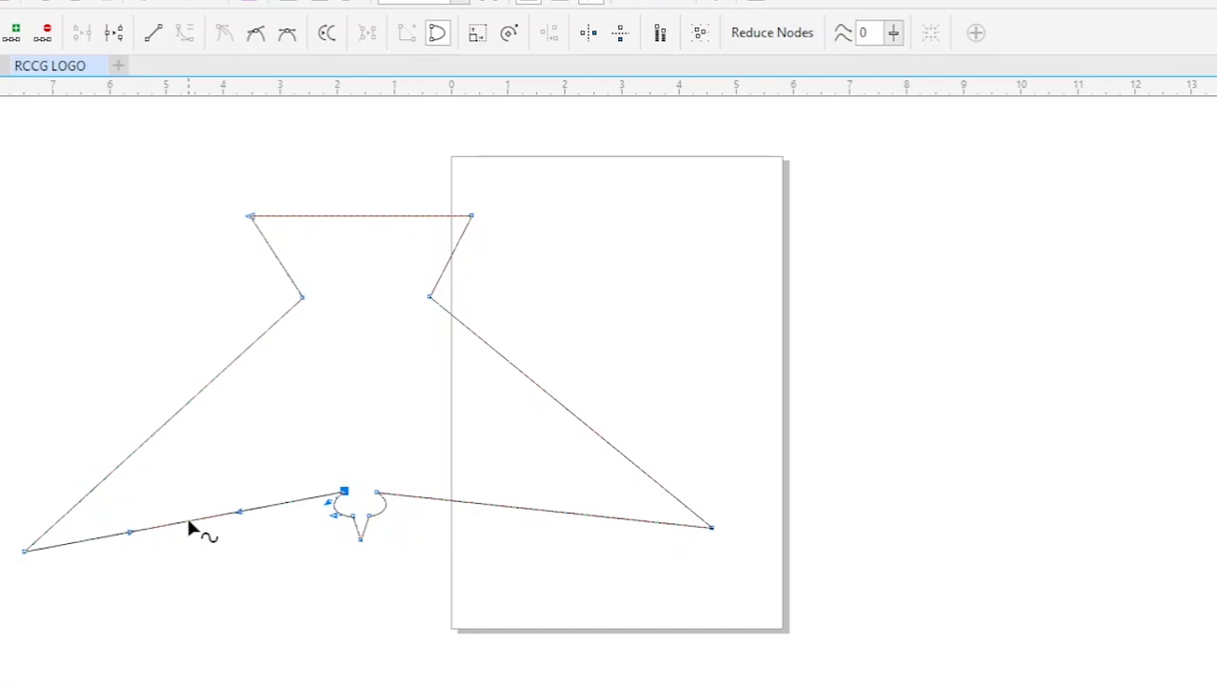
left_click_drag(187, 521, 189, 588)
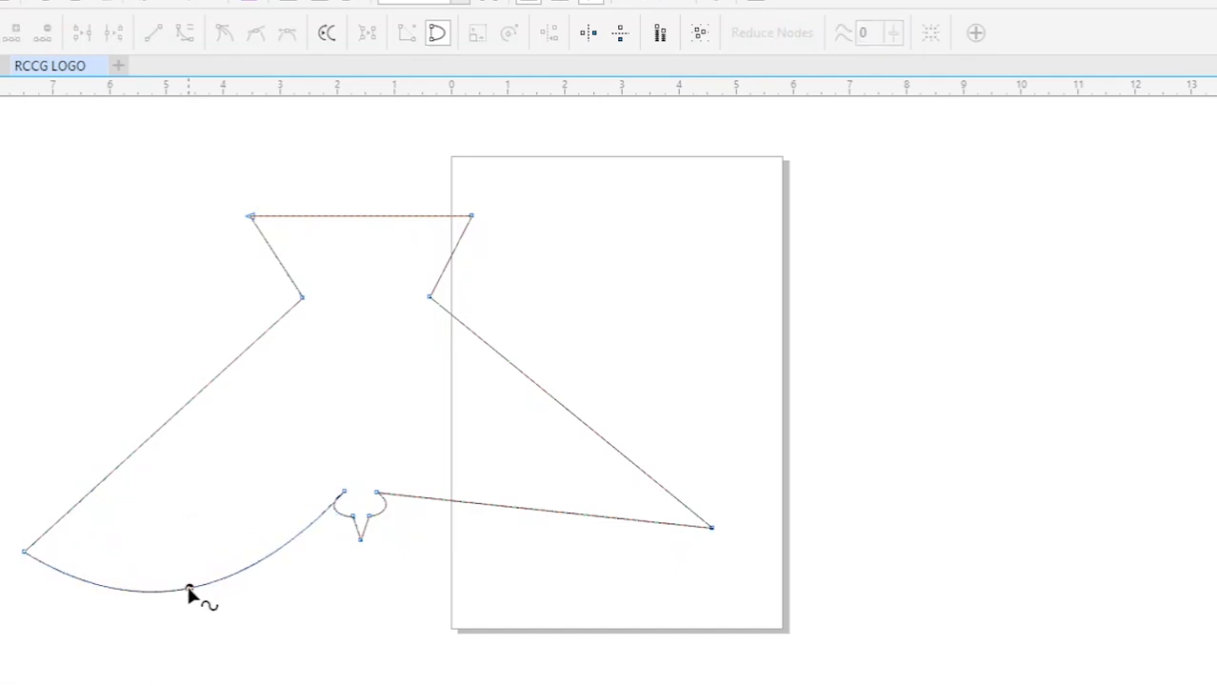
left_click_drag(26, 551, 16, 446)
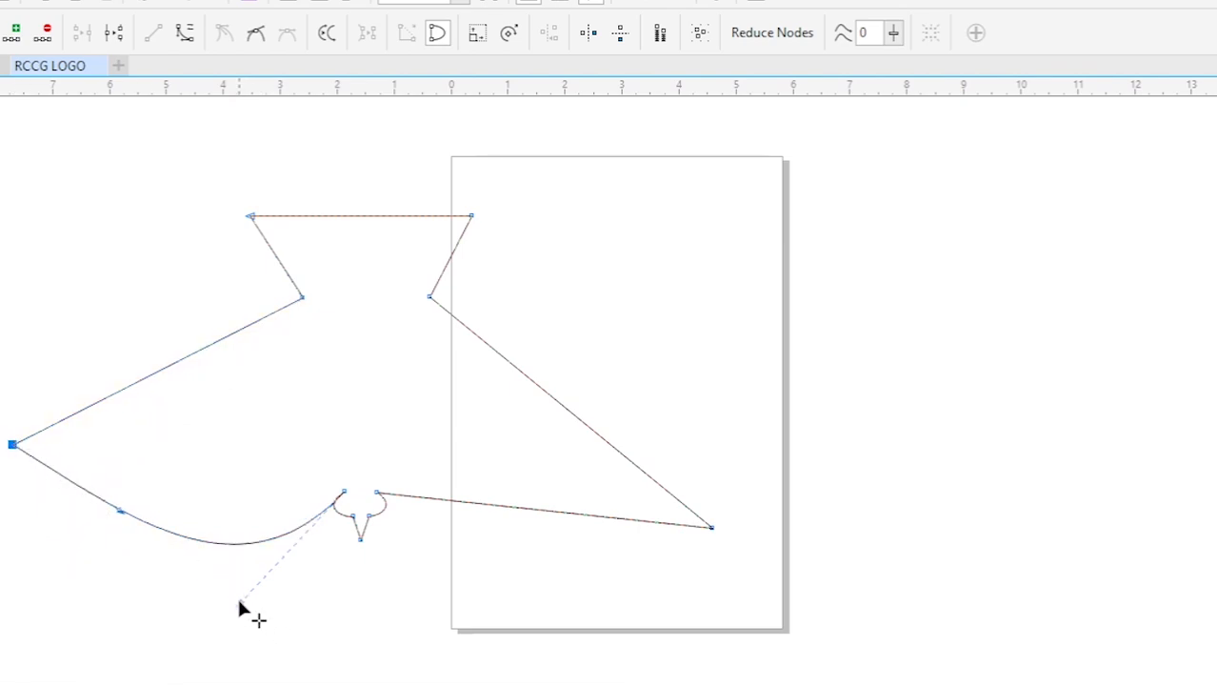
left_click_drag(239, 603, 219, 587)
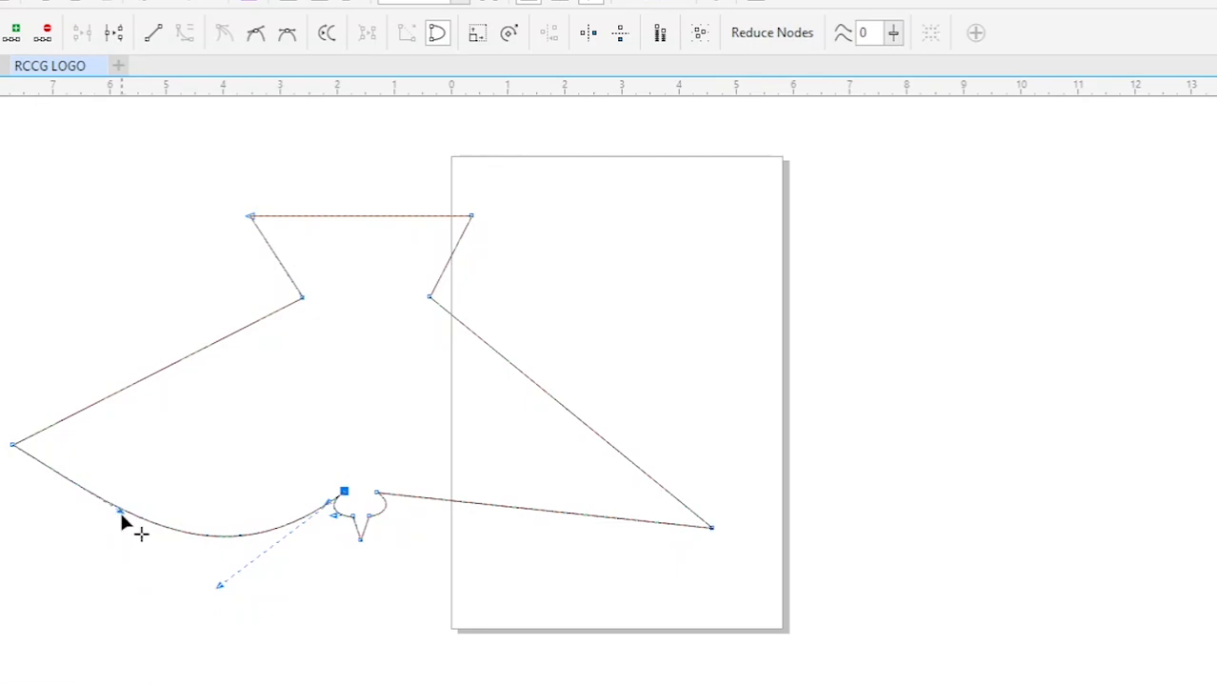
- Convert the right wing's lower edge to a curve, bend it downward, and raise the right wing tip to match the left
left_click(512, 507)
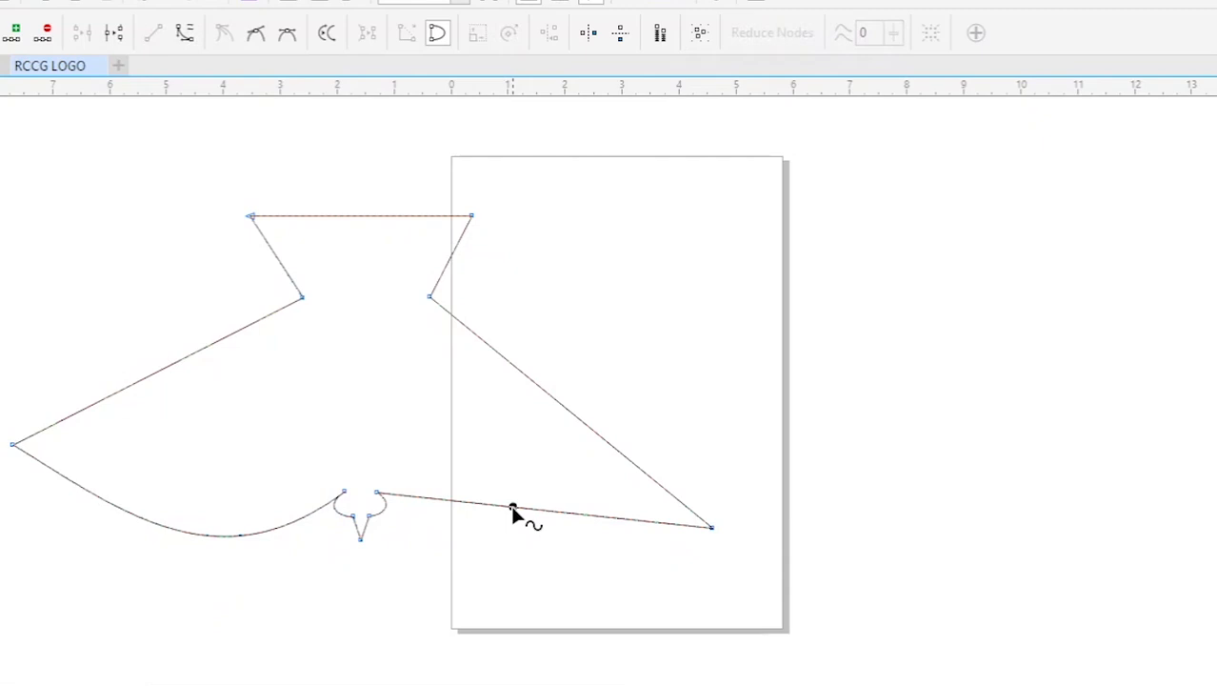
right_click(512, 507)
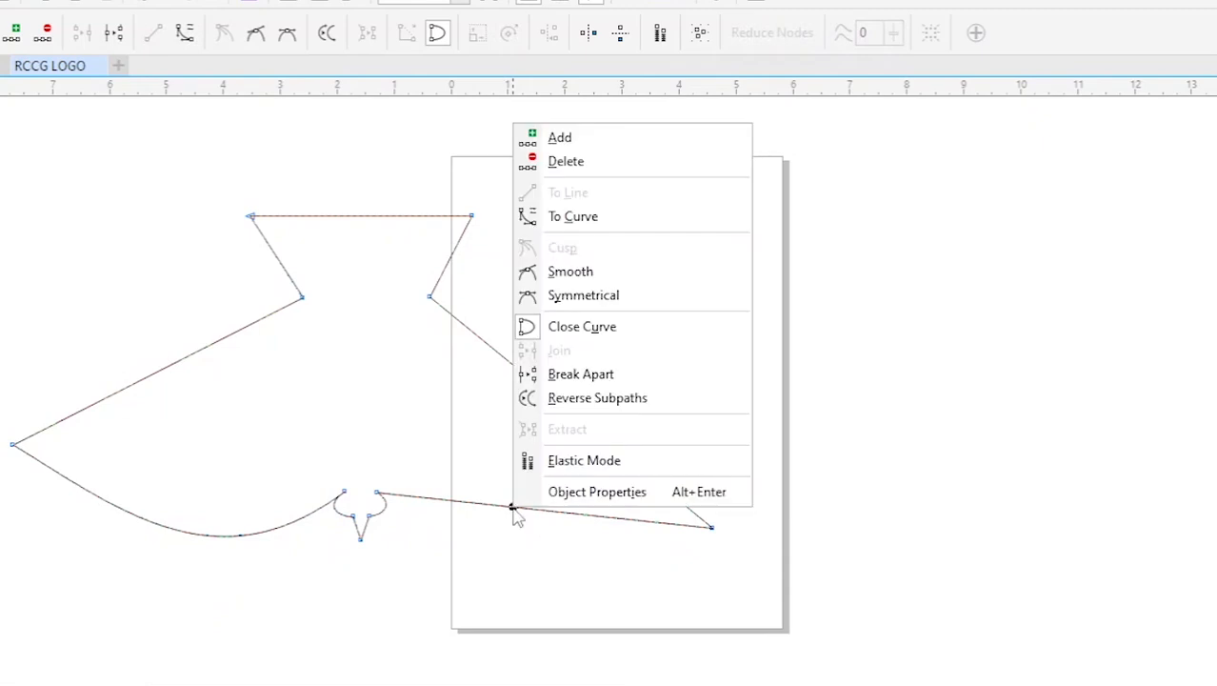
left_click(643, 220)
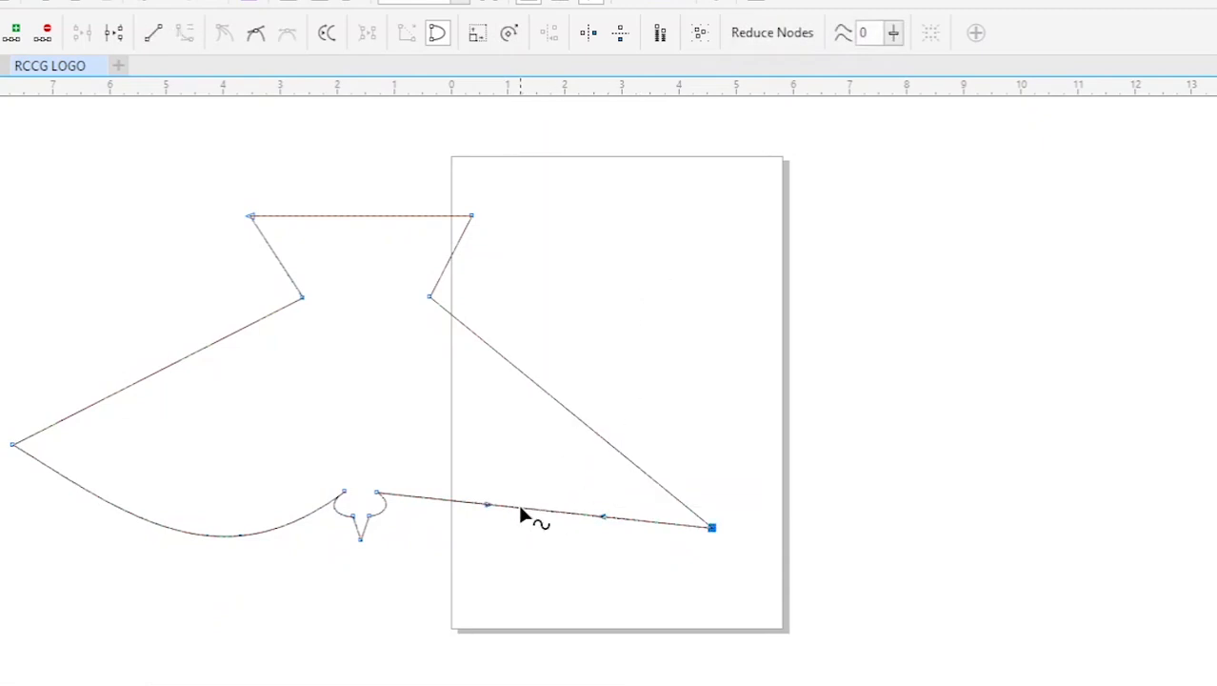
left_click_drag(522, 514, 528, 603)
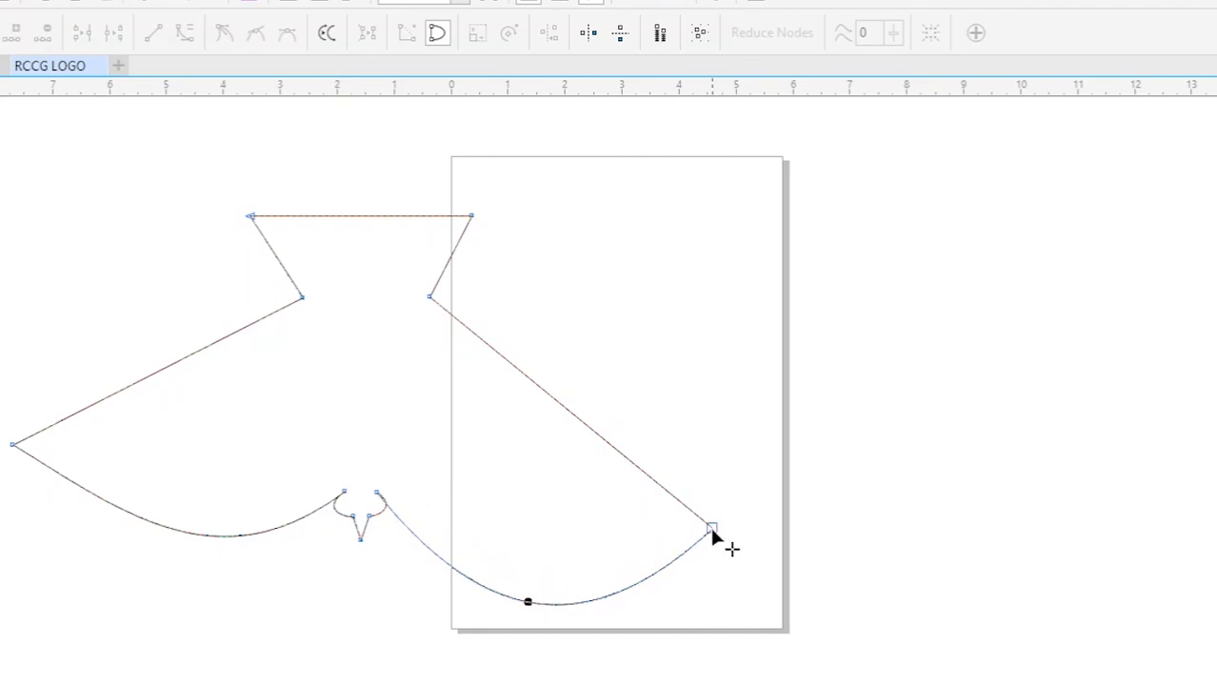
left_click_drag(712, 532, 717, 457)
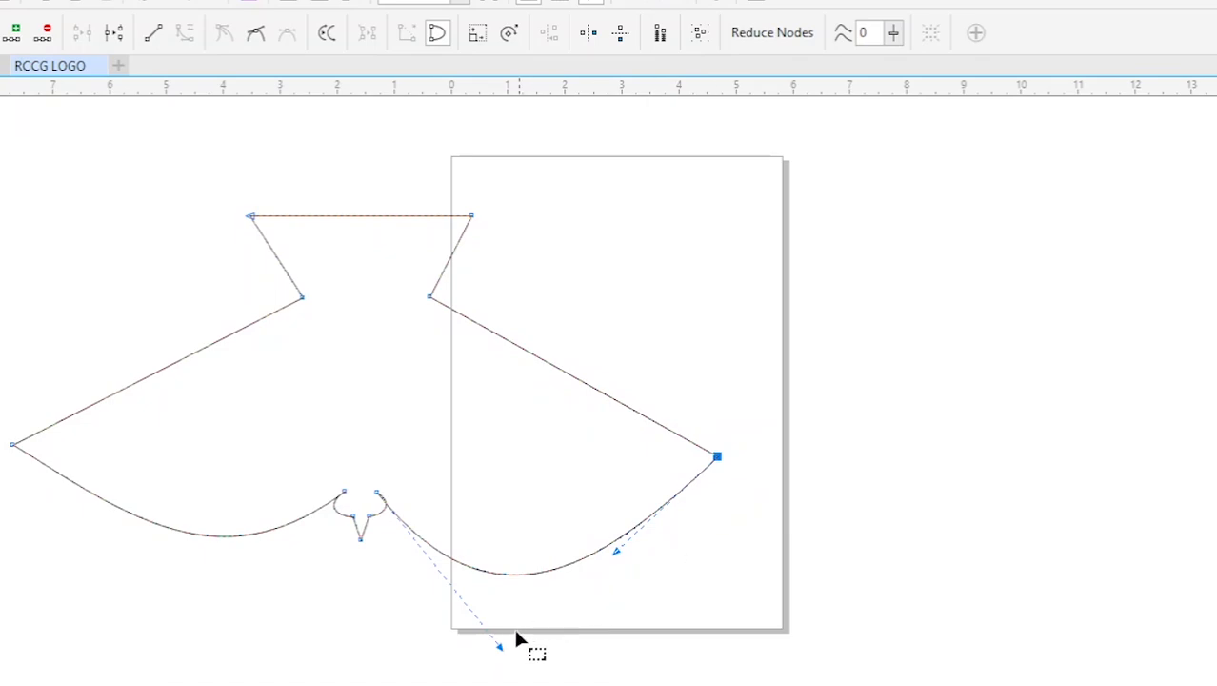
left_click_drag(500, 646, 545, 605)
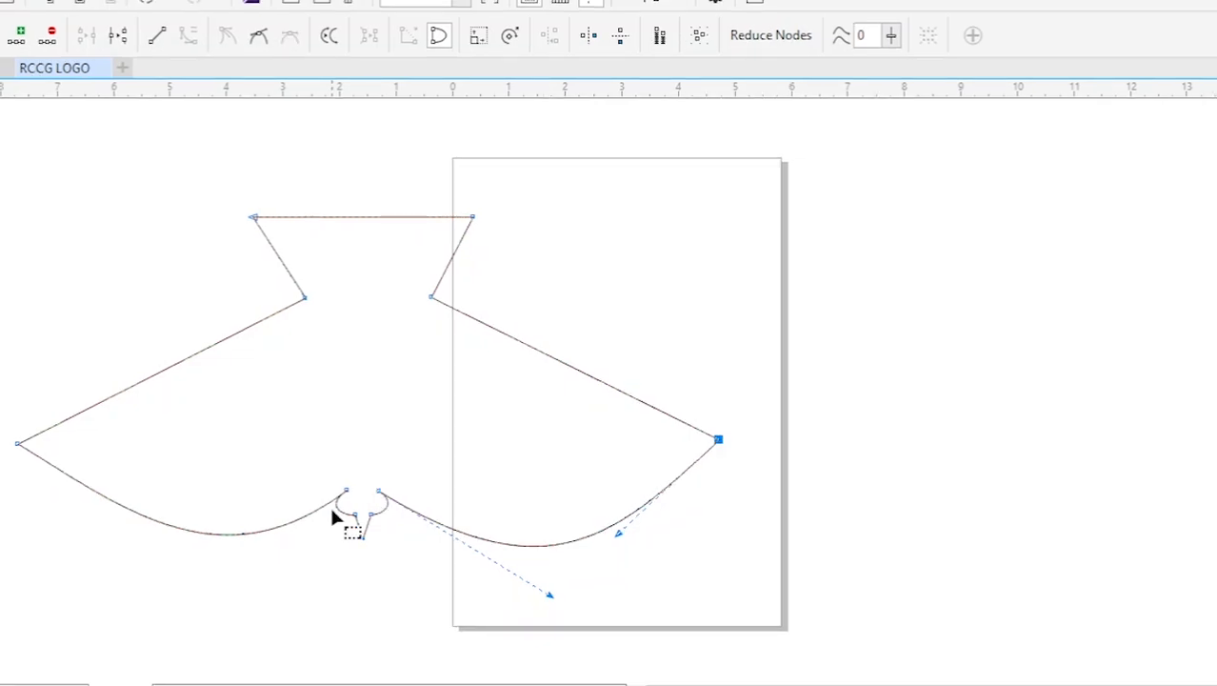
- Move the three nodes at the bottom tip down to lengthen the head, and slightly flatten the right wing's lower curve
left_click_drag(332, 510, 366, 577)
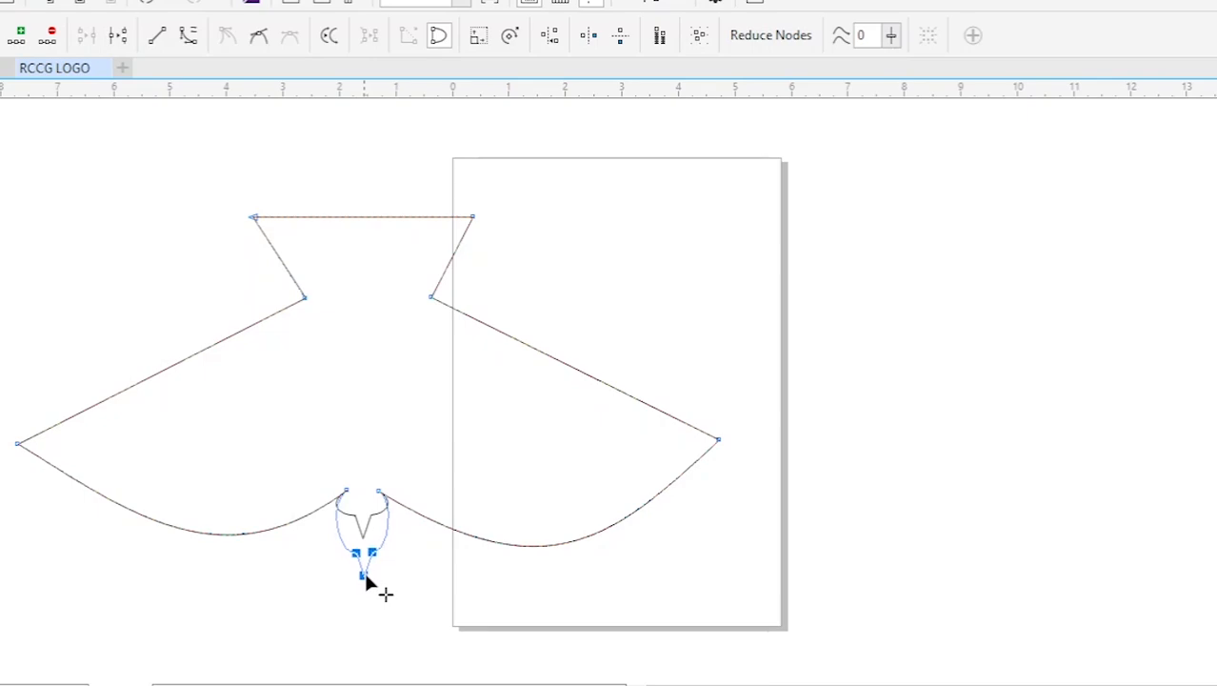
left_click_drag(365, 577, 366, 576)
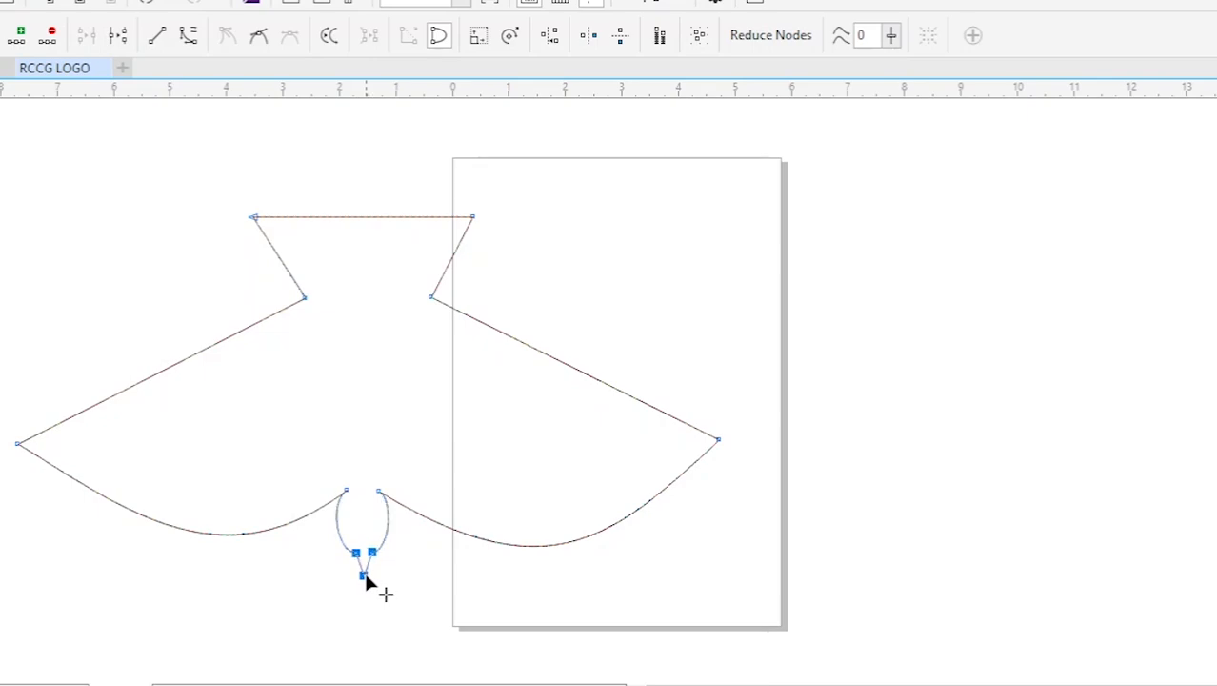
left_click(378, 491)
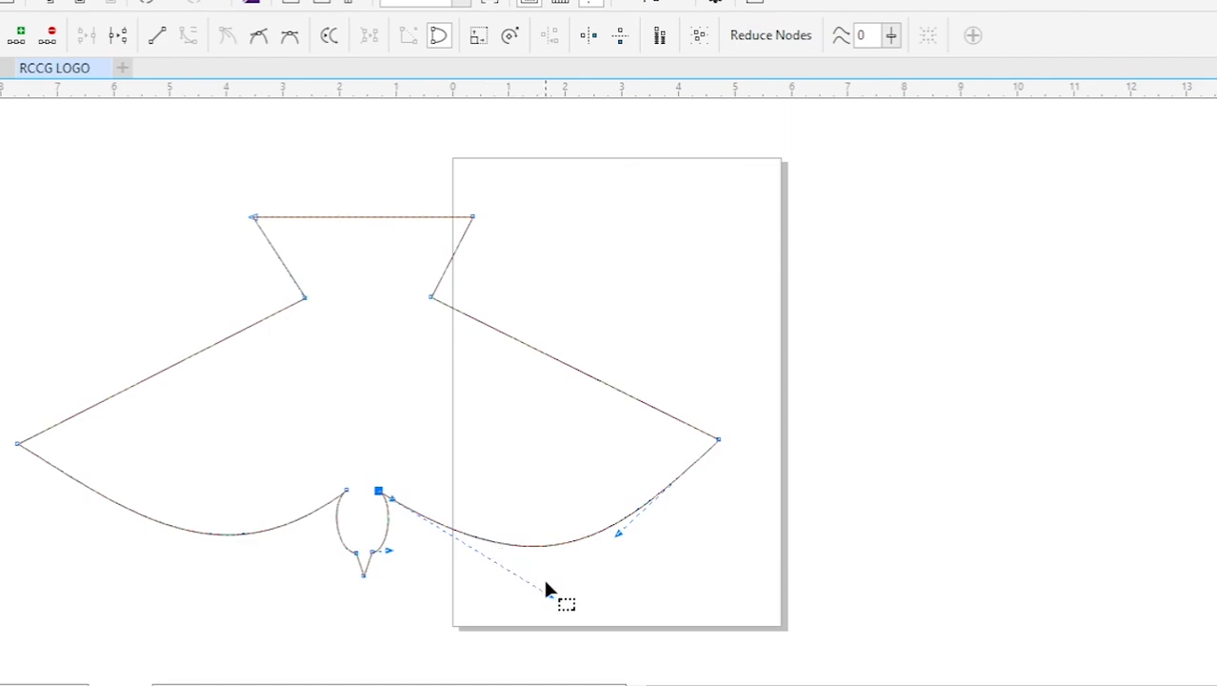
left_click_drag(548, 596, 555, 584)
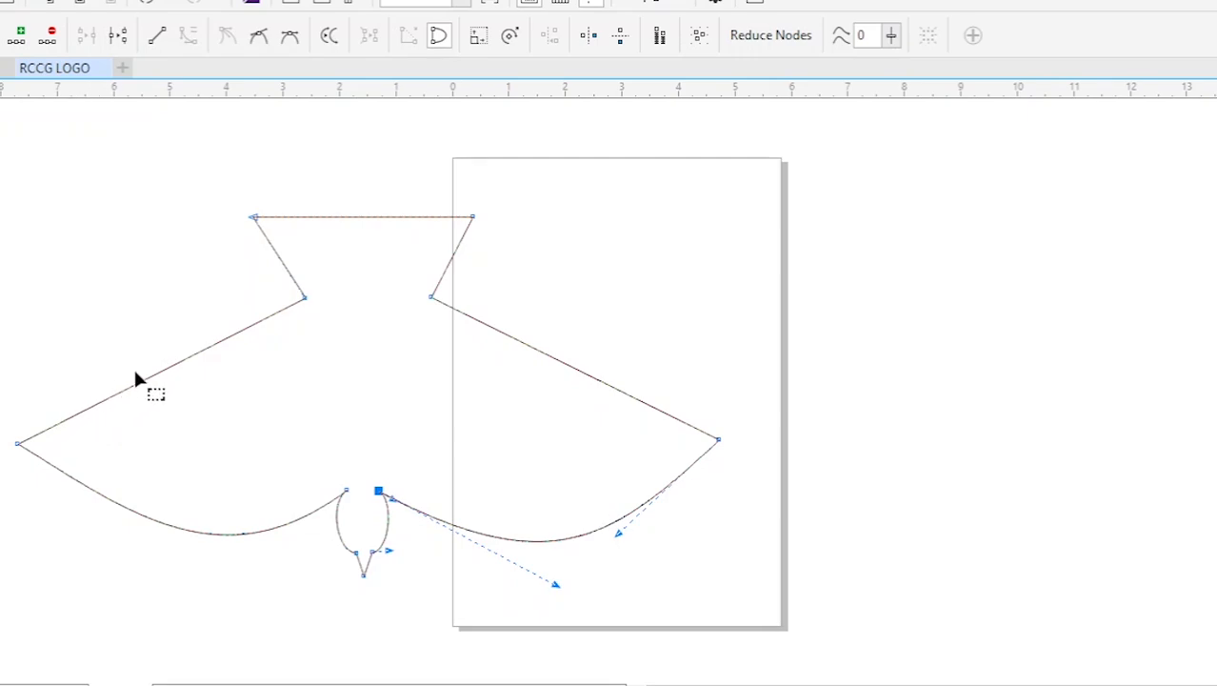
- Add five spaced nodes along the left wing's straight upper edge
double_click(64, 421)
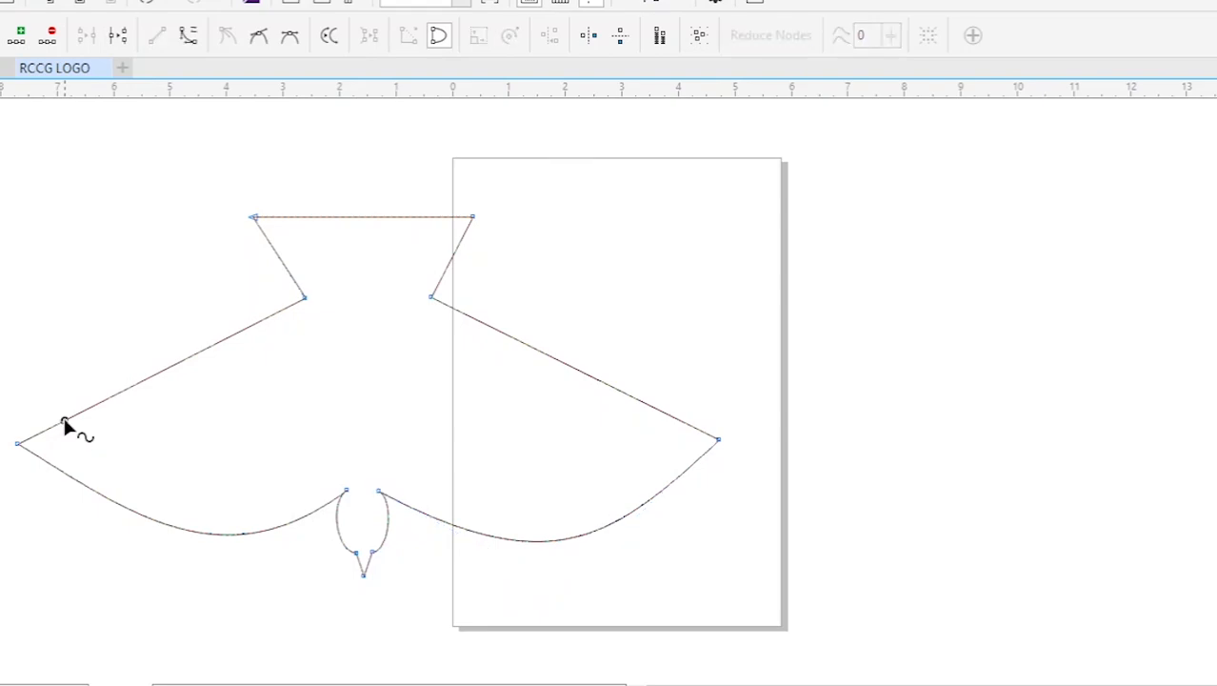
double_click(114, 394)
double_click(159, 373)
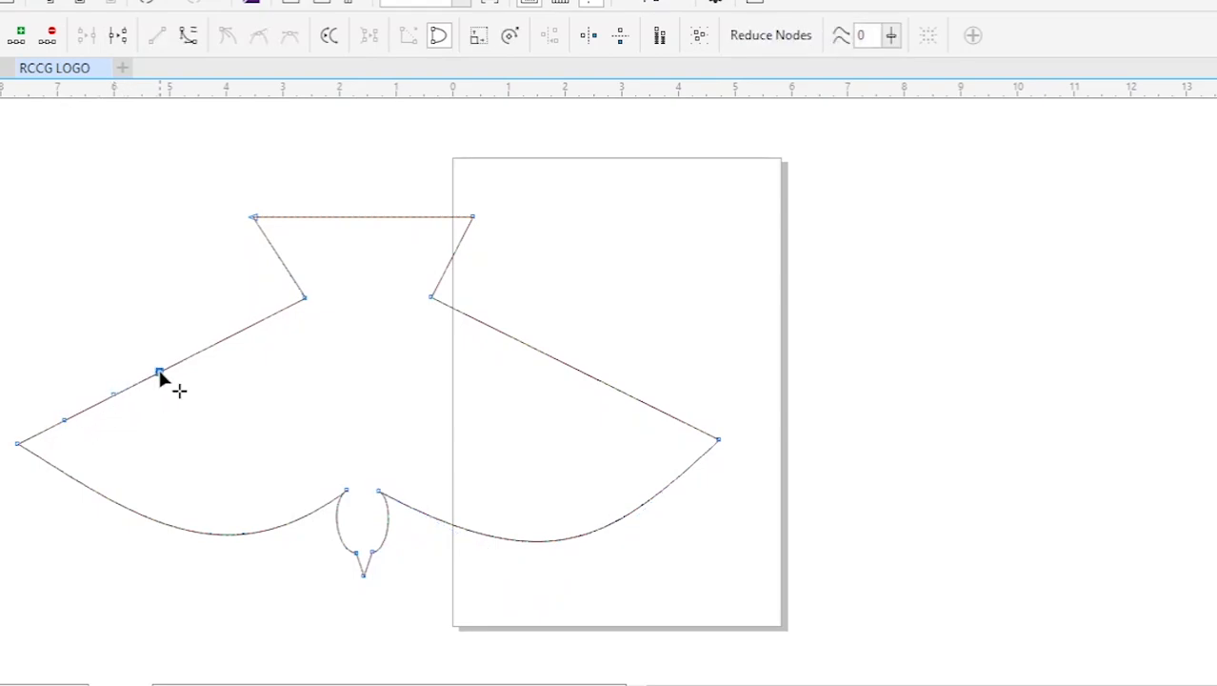
double_click(213, 345)
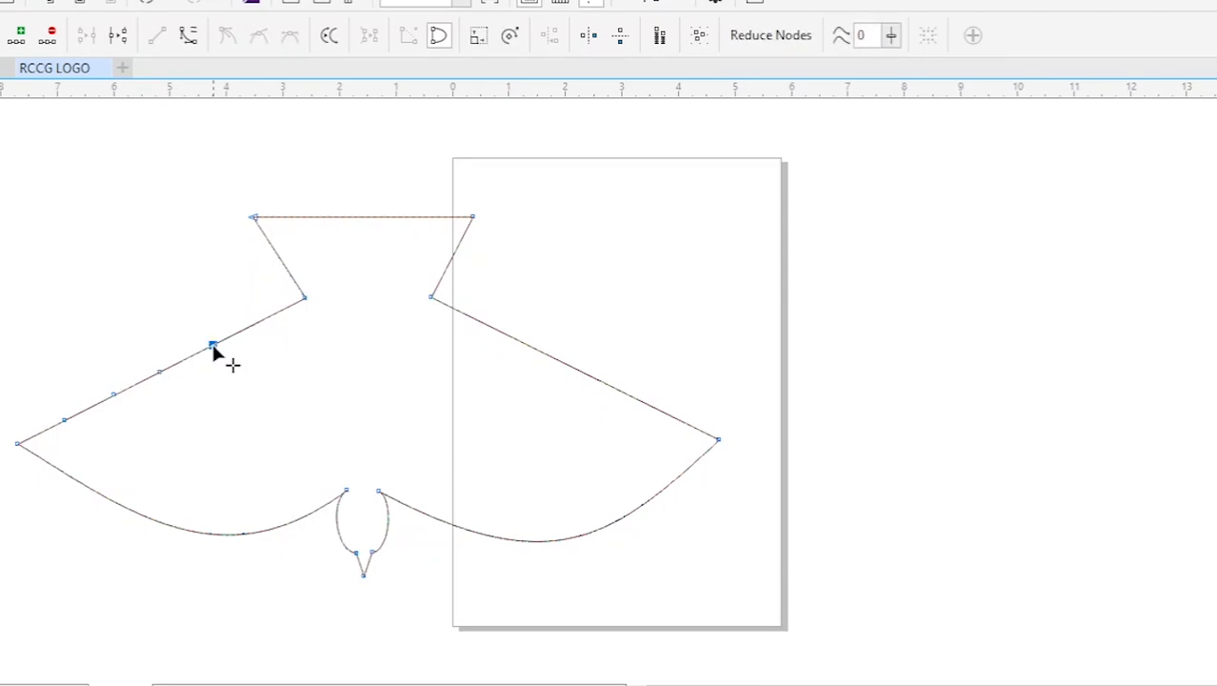
double_click(267, 320)
- Add five spaced nodes along the right wing's straight upper edge
double_click(678, 420)
double_click(634, 398)
double_click(582, 372)
double_click(526, 344)
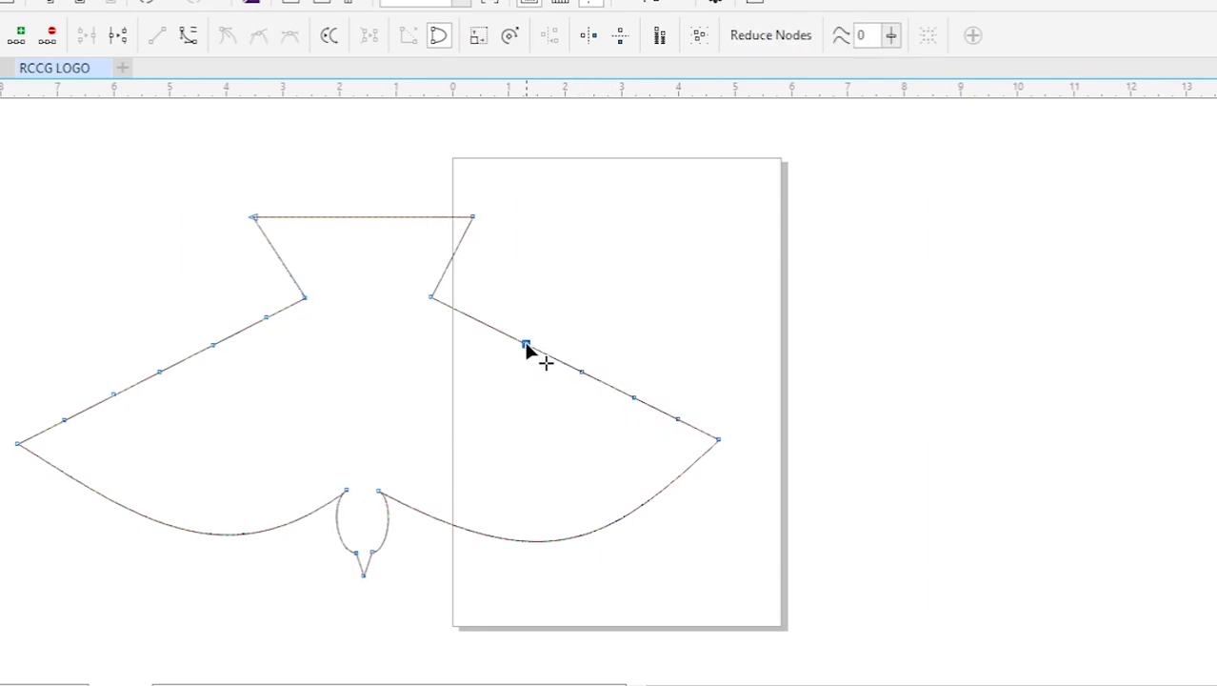
double_click(467, 316)
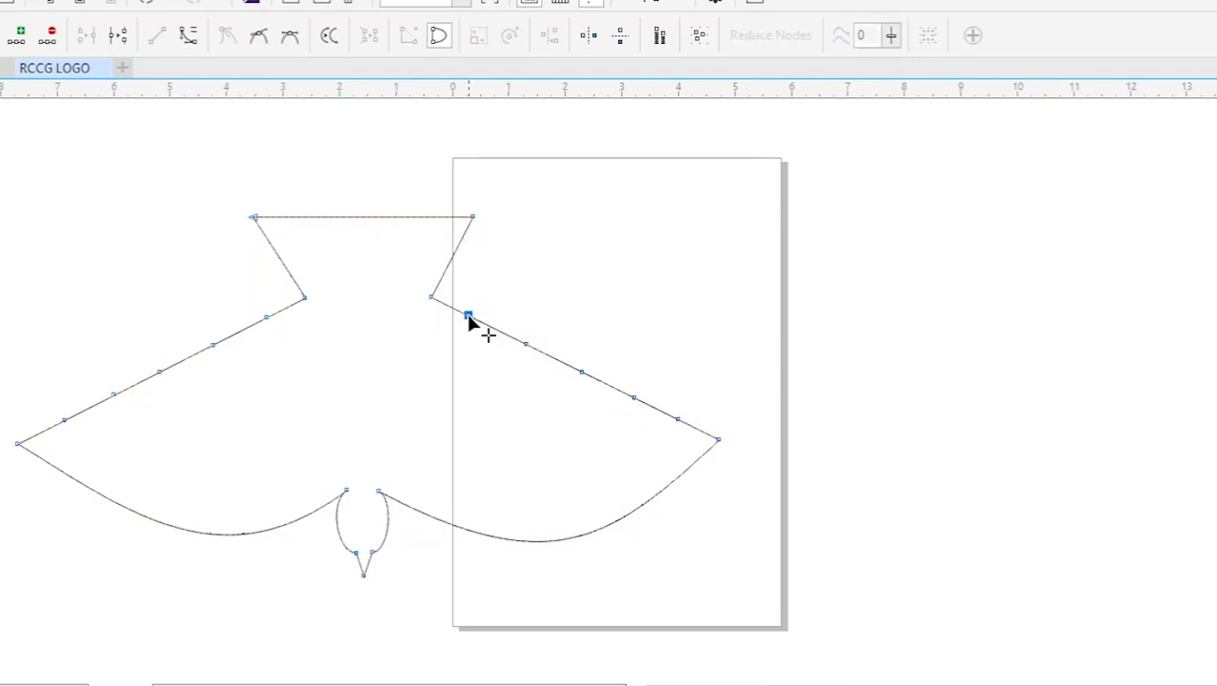
- Shift the added nodes along the right wing's upper edge to even out their spacing
left_click(524, 344)
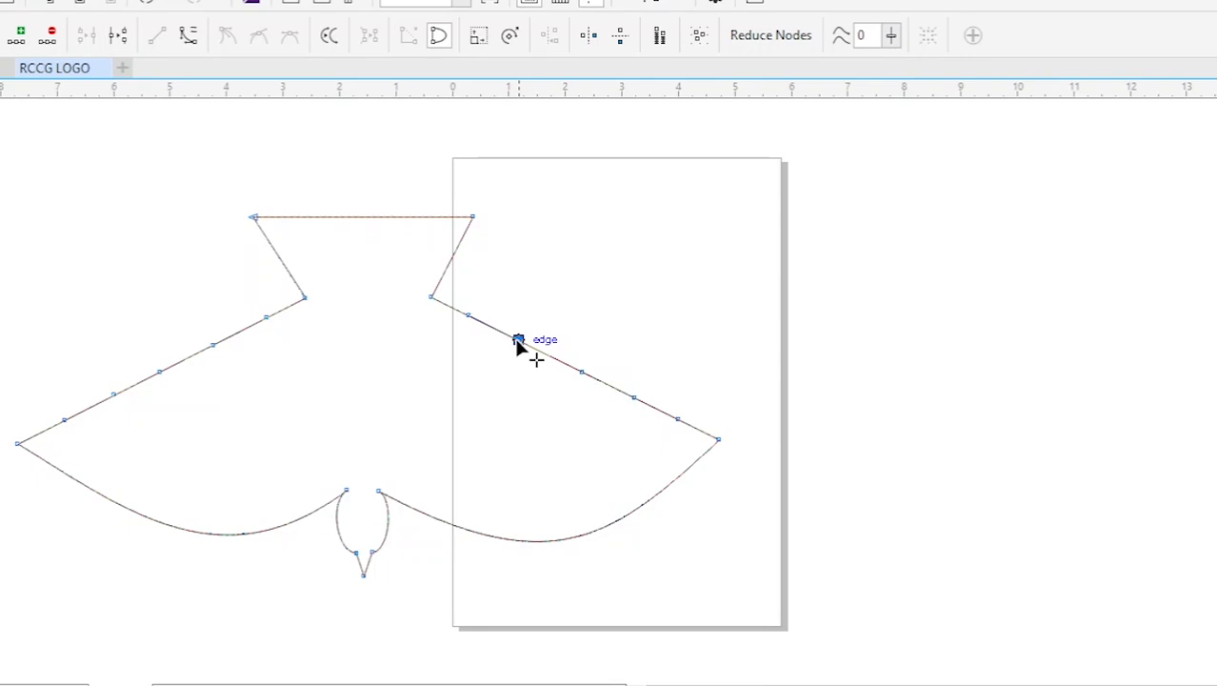
left_click(580, 373)
left_click_drag(579, 373, 572, 368)
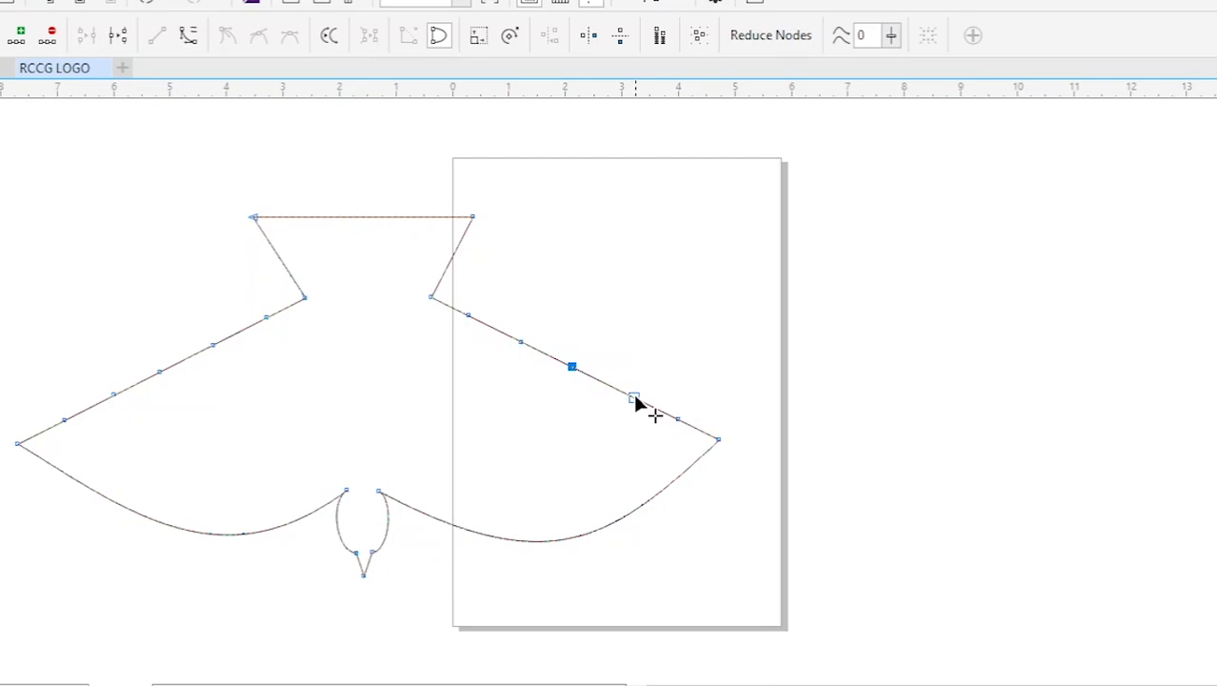
left_click(632, 398)
left_click_drag(631, 401, 670, 415)
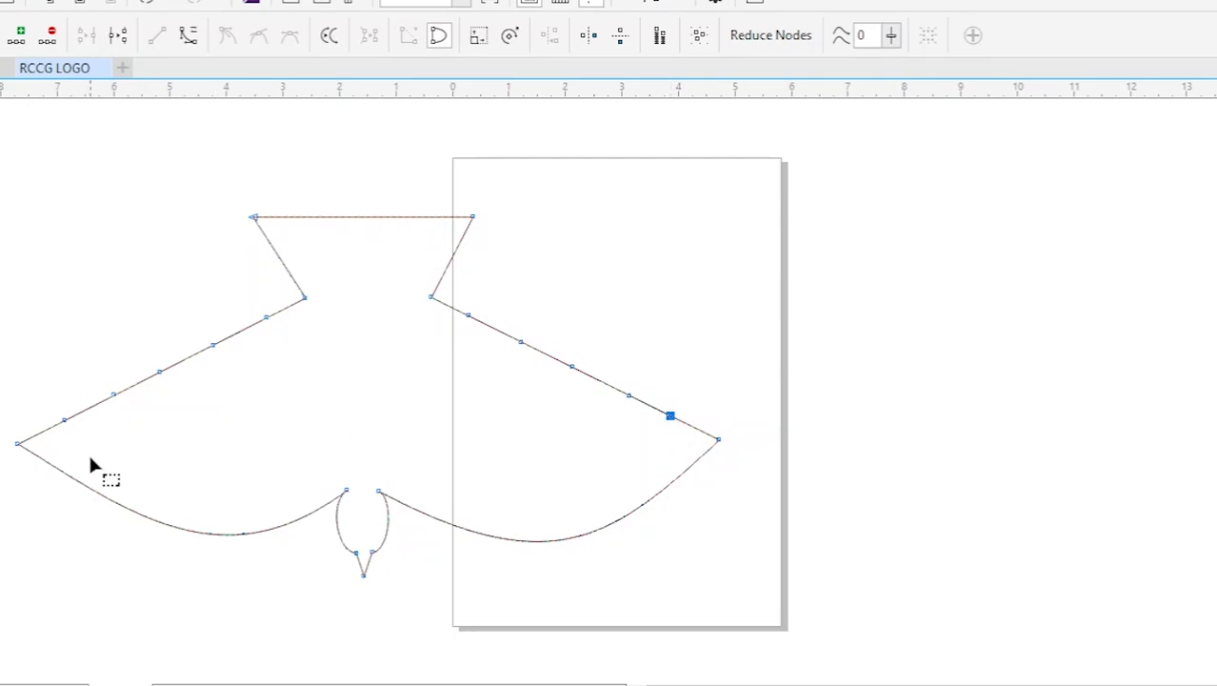
- Convert the five outer line segments of the left wing's straight upper edge to curves, from the wing tip inward
right_click(43, 435)
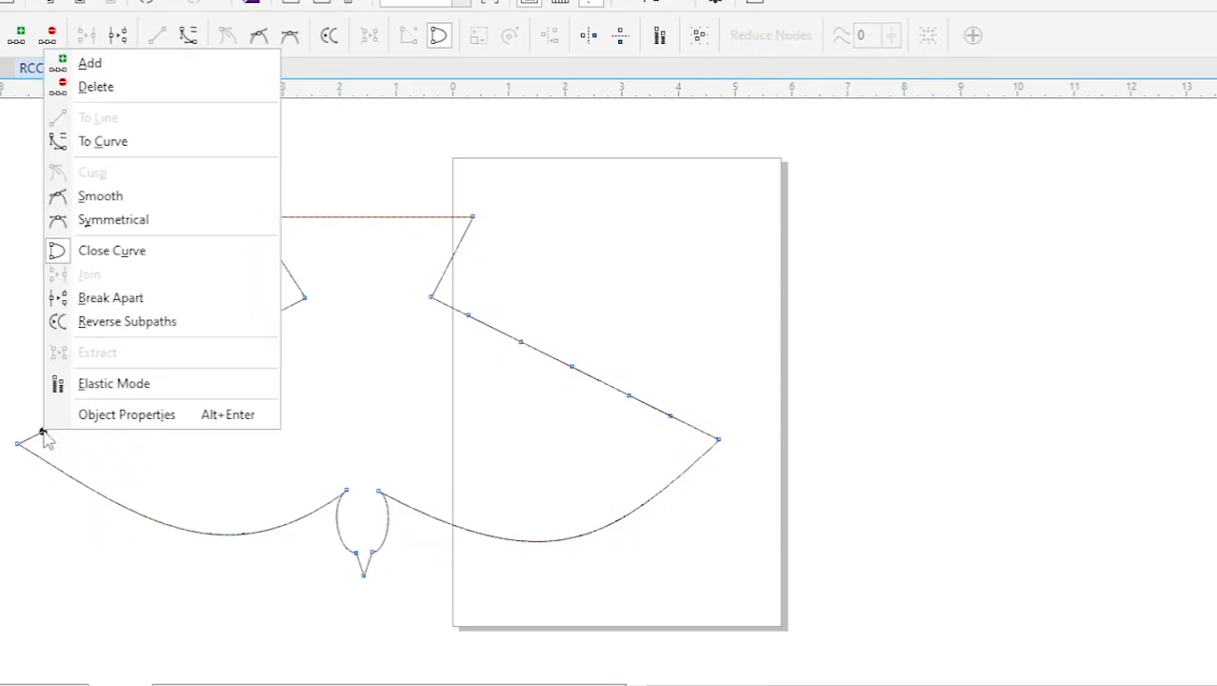
left_click(131, 144)
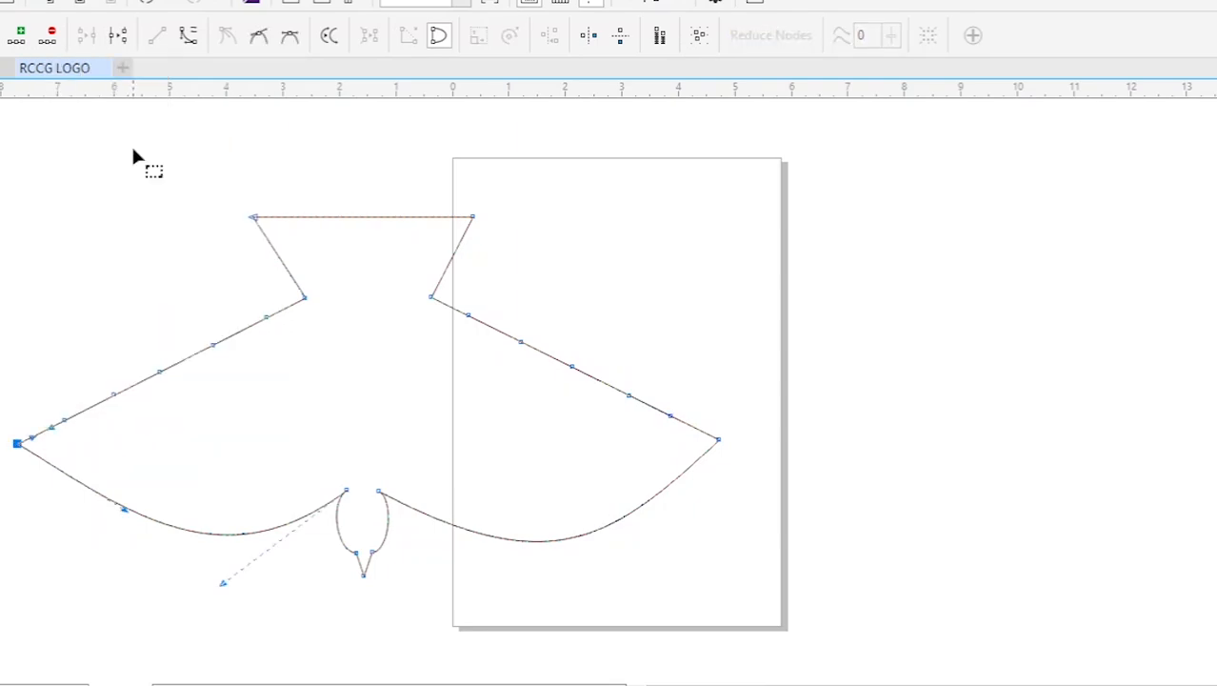
right_click(91, 408)
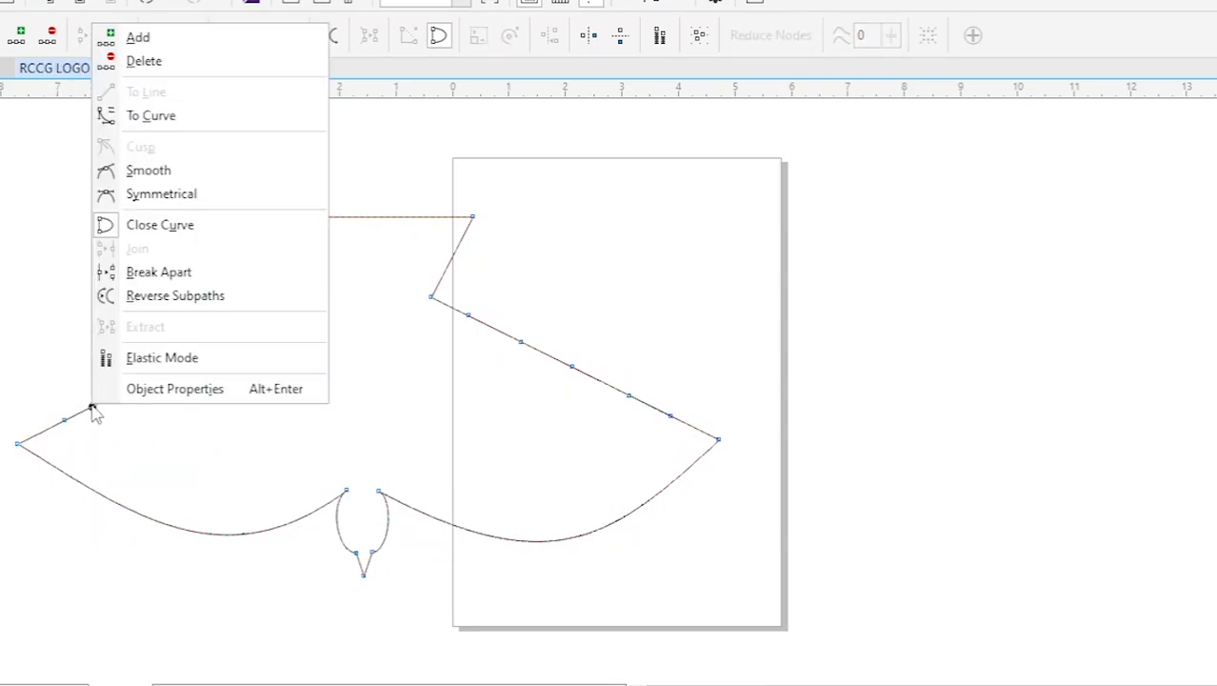
left_click(165, 122)
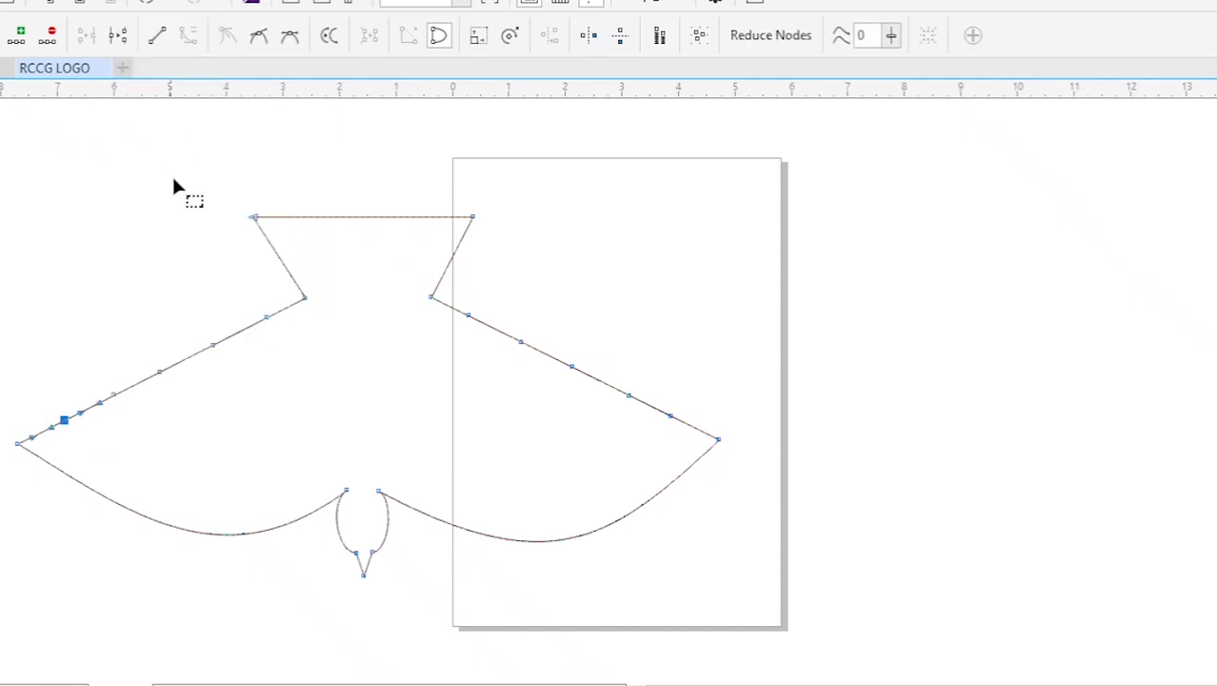
right_click(138, 384)
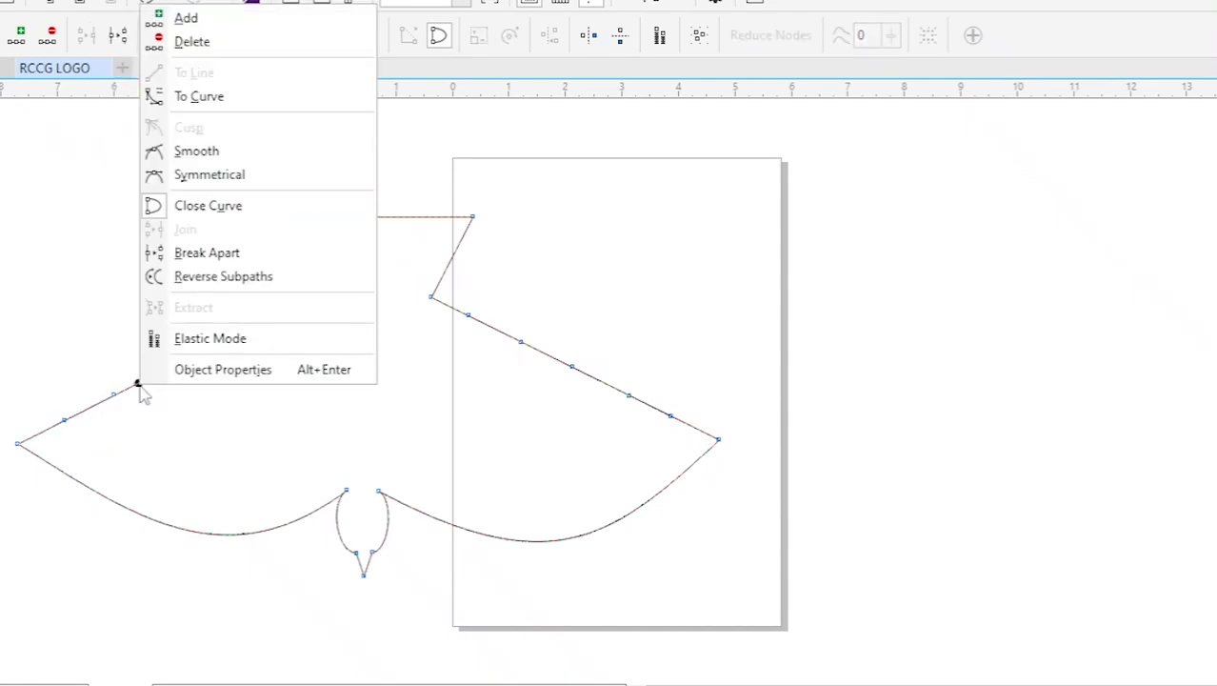
left_click(232, 96)
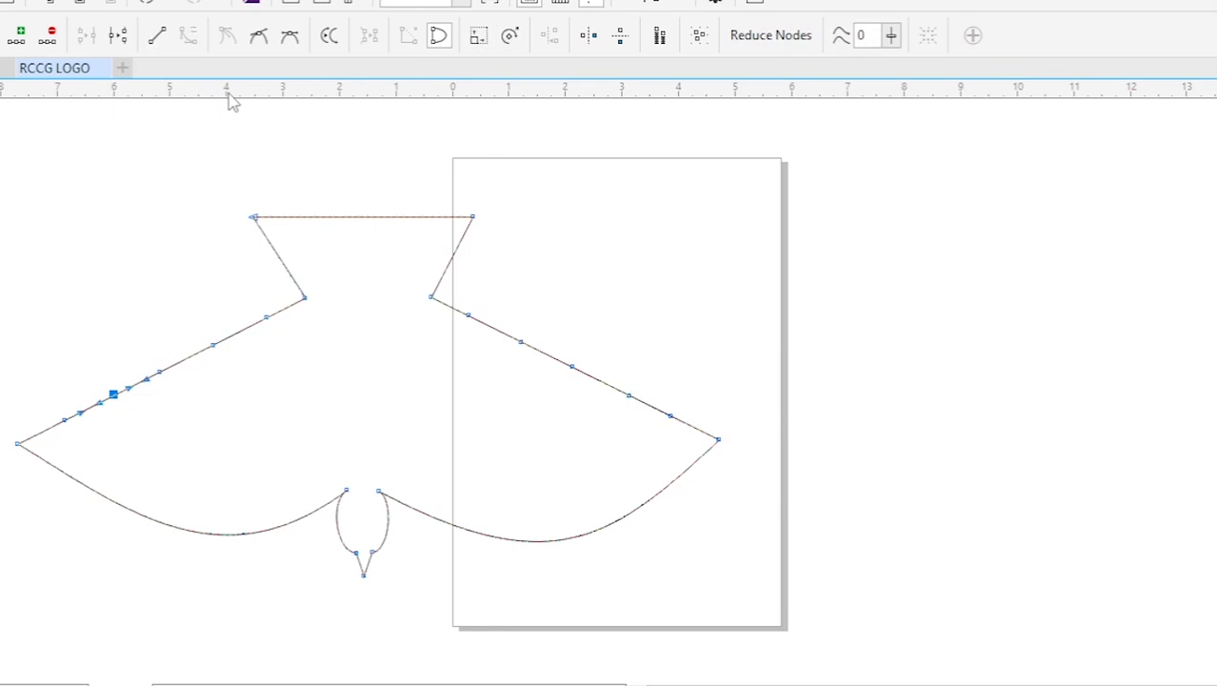
left_click(185, 358)
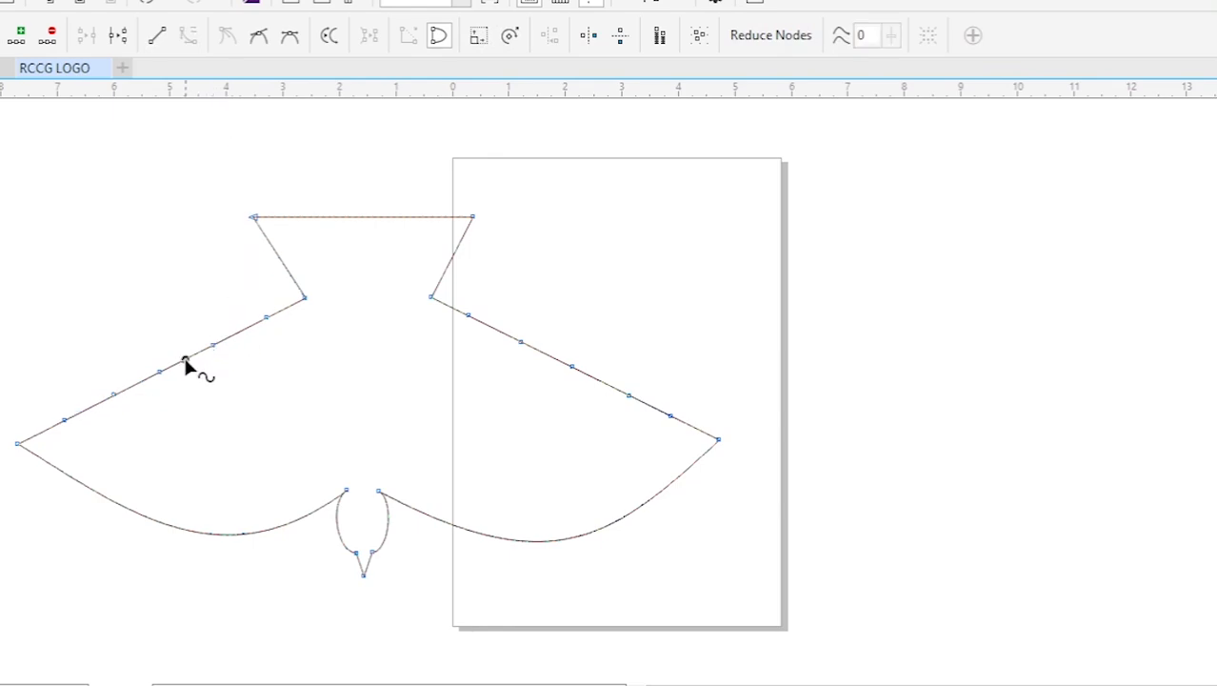
right_click(184, 358)
left_click(274, 80)
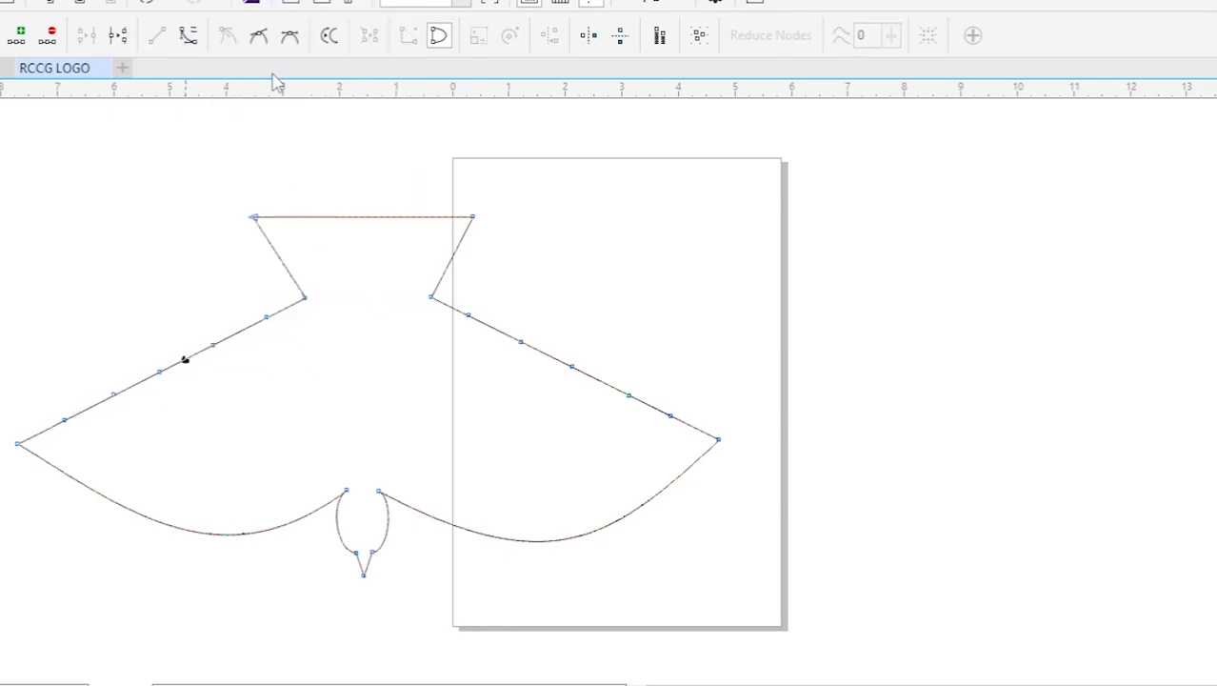
left_click(243, 330)
right_click(243, 331)
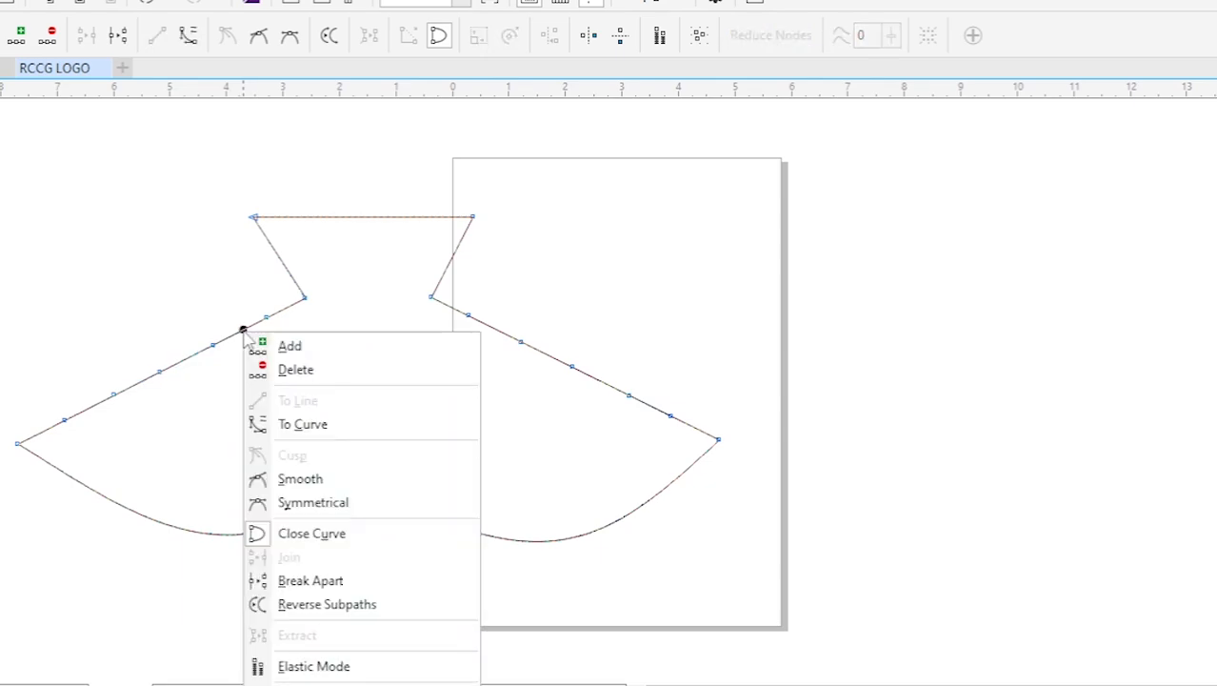
left_click(303, 430)
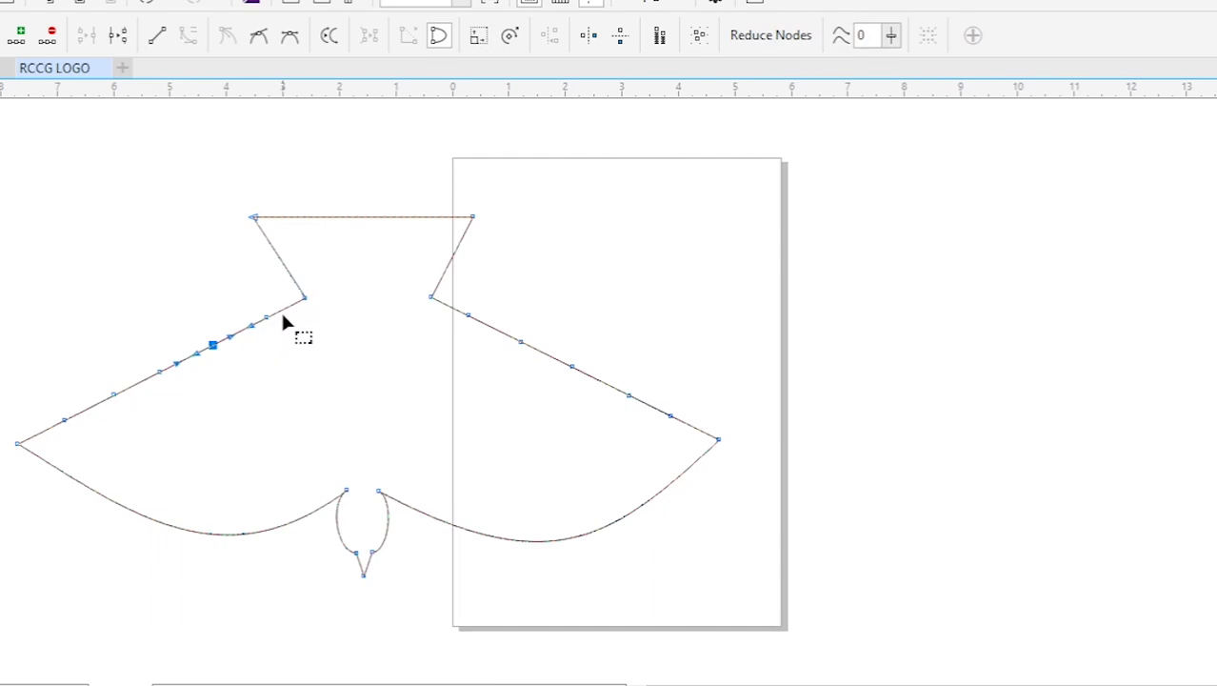
- Convert the five outer line segments of the right wing's straight upper edge to curves, from the wing tip inward
left_click(688, 424)
right_click(688, 424)
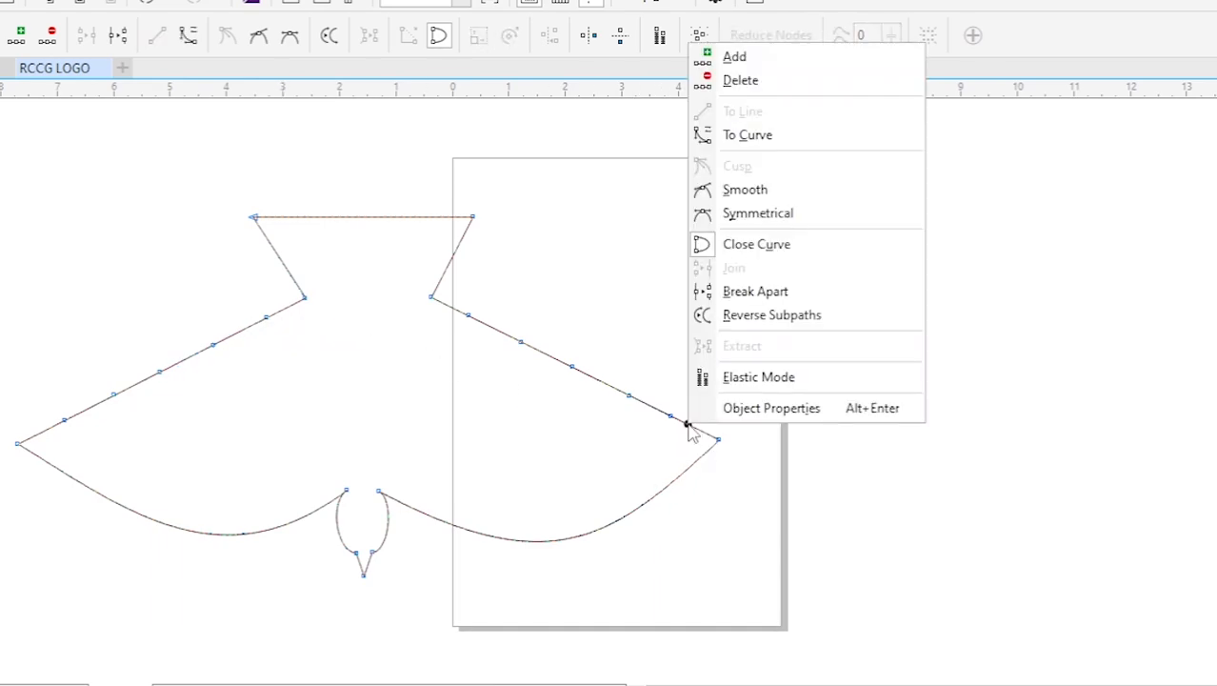
left_click(748, 136)
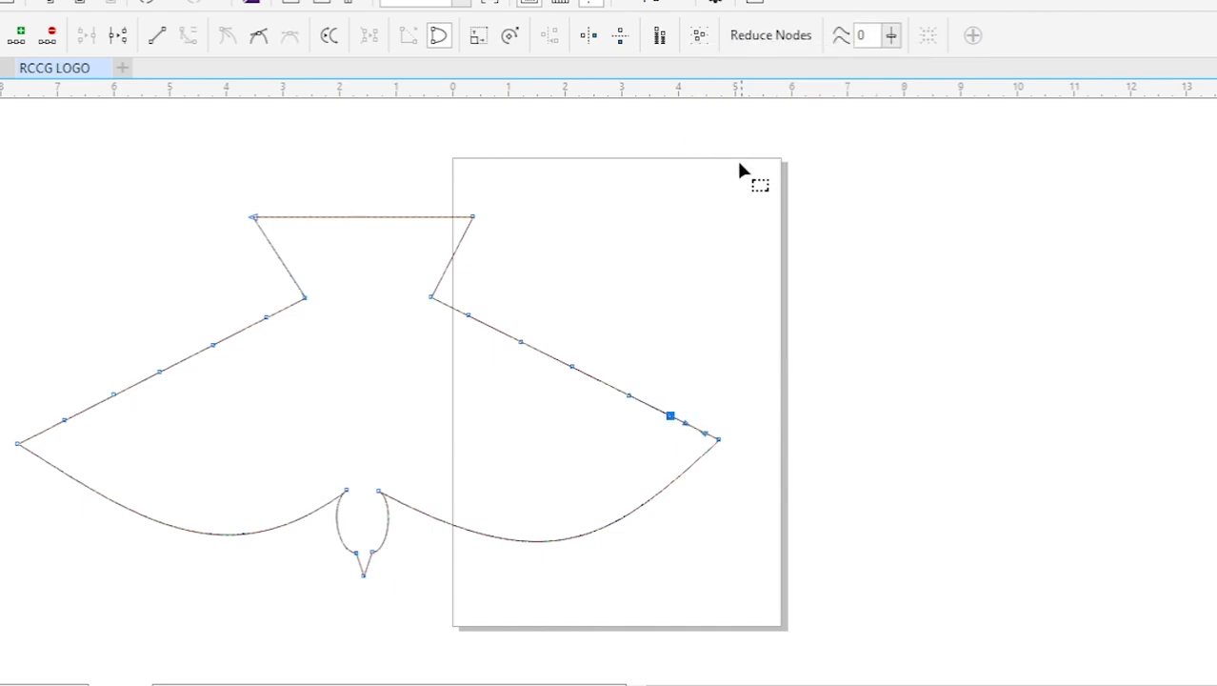
right_click(648, 405)
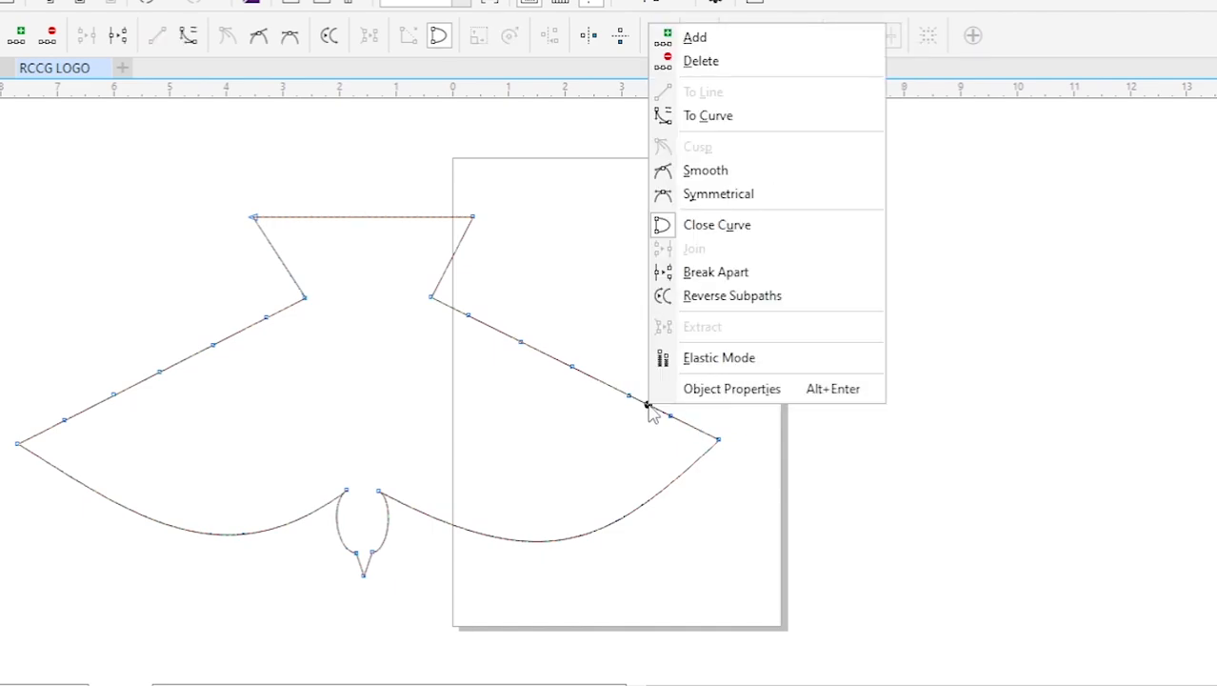
left_click(703, 126)
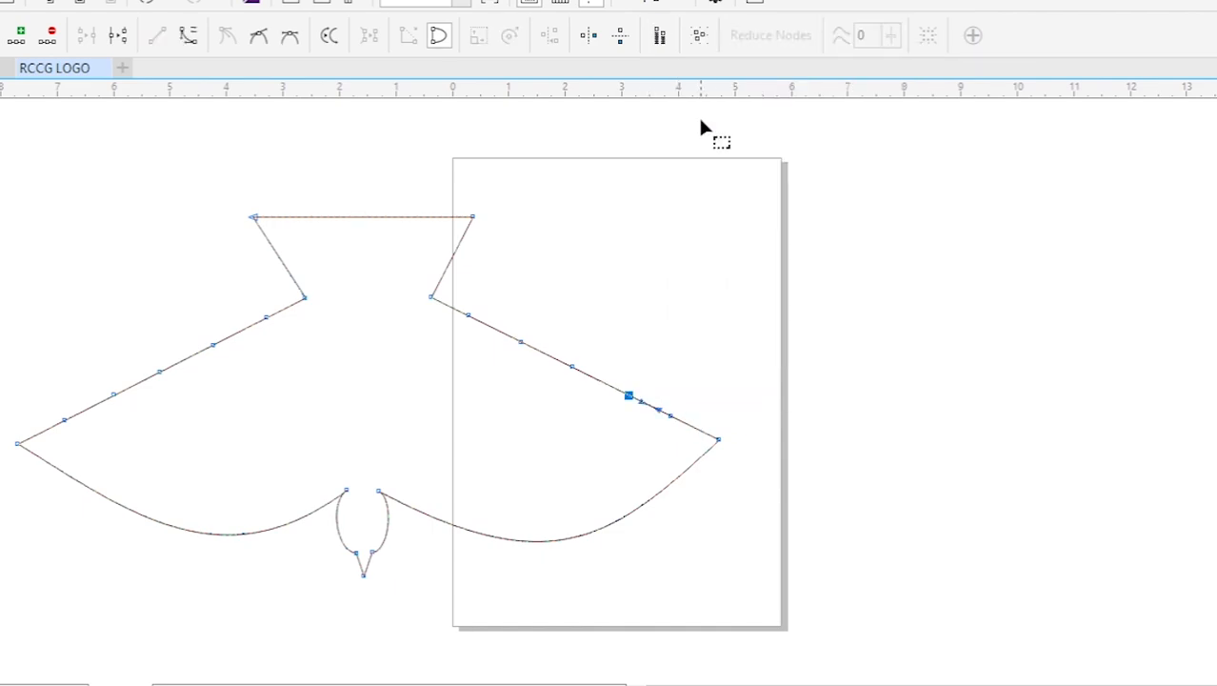
right_click(592, 384)
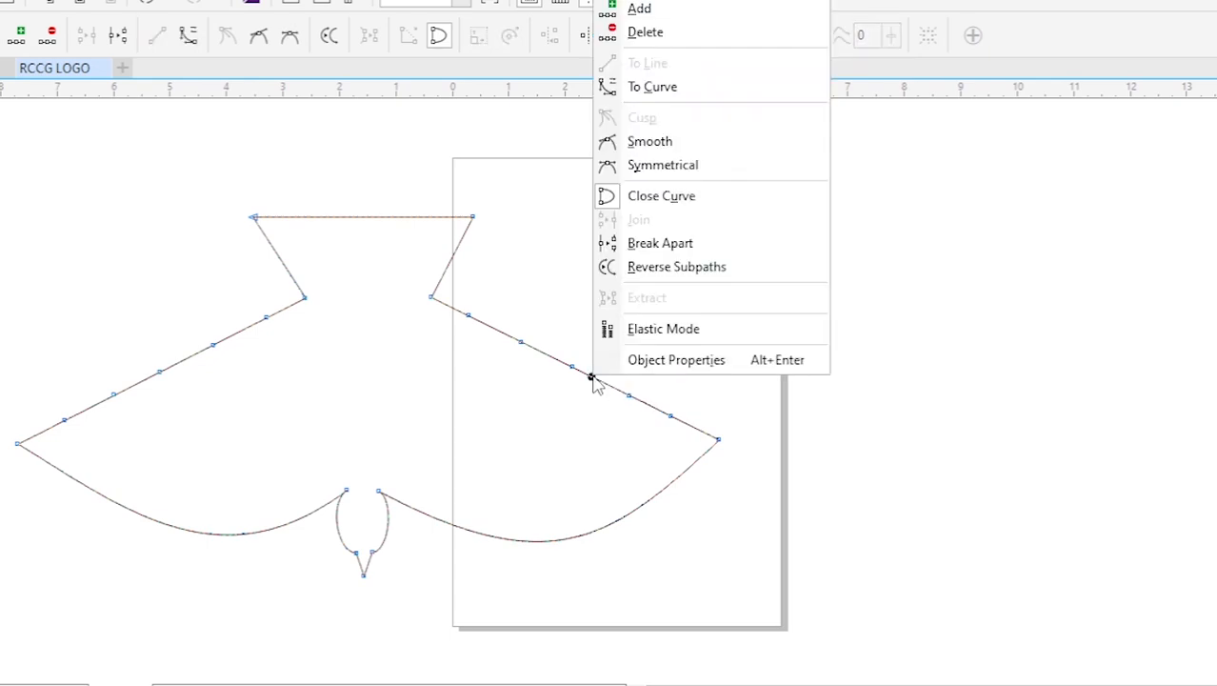
left_click(673, 99)
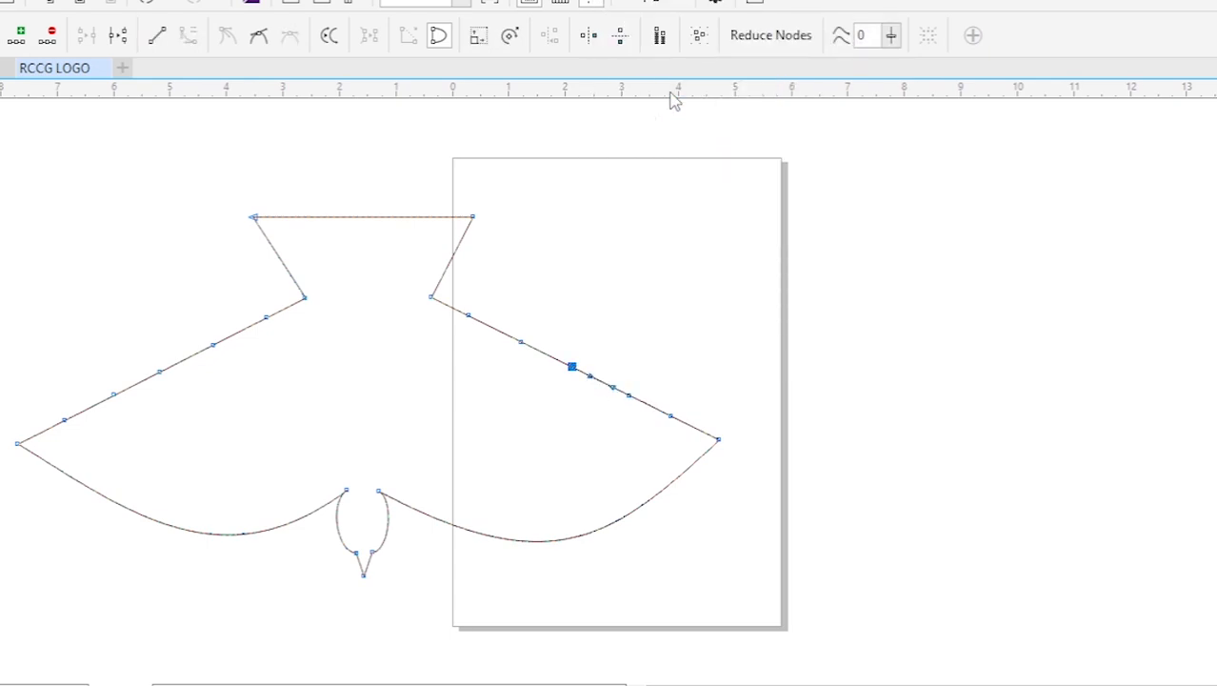
right_click(549, 359)
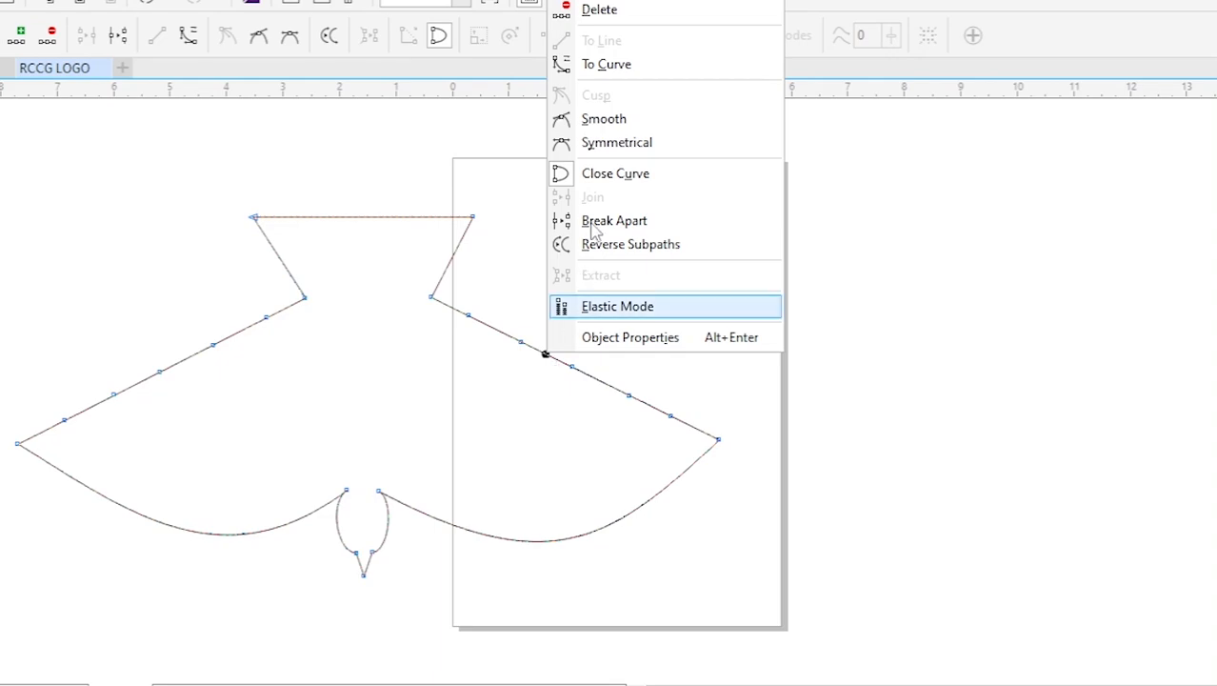
left_click(631, 67)
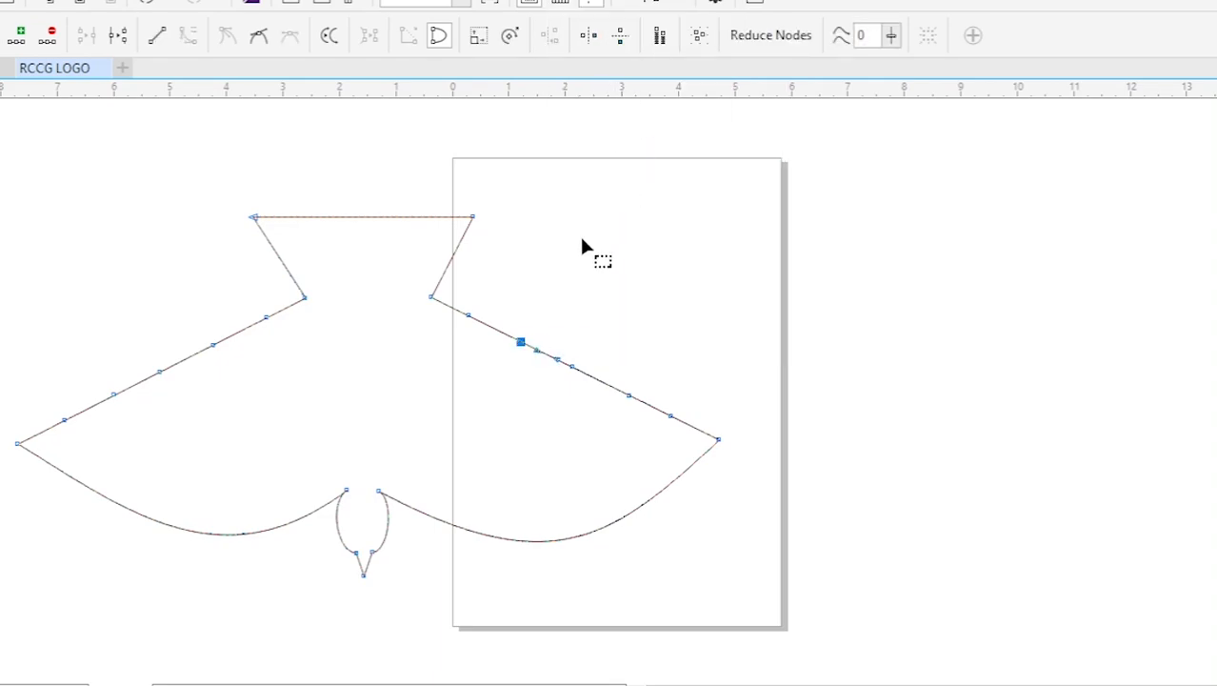
right_click(486, 326)
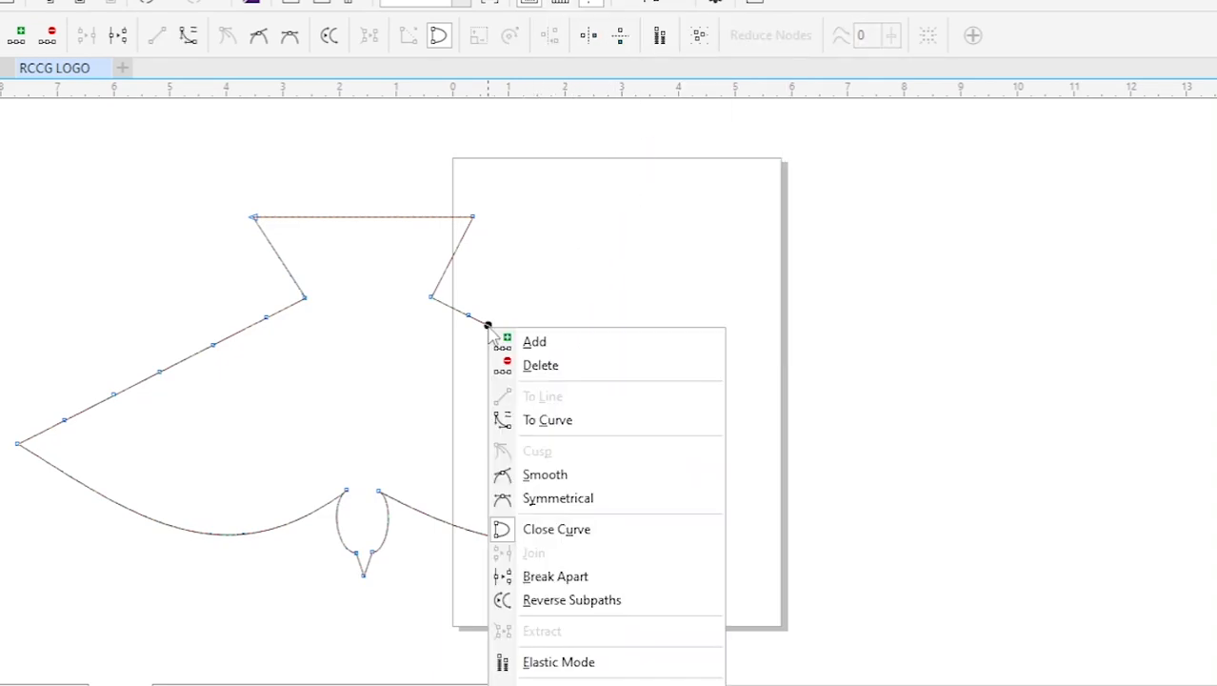
left_click(551, 420)
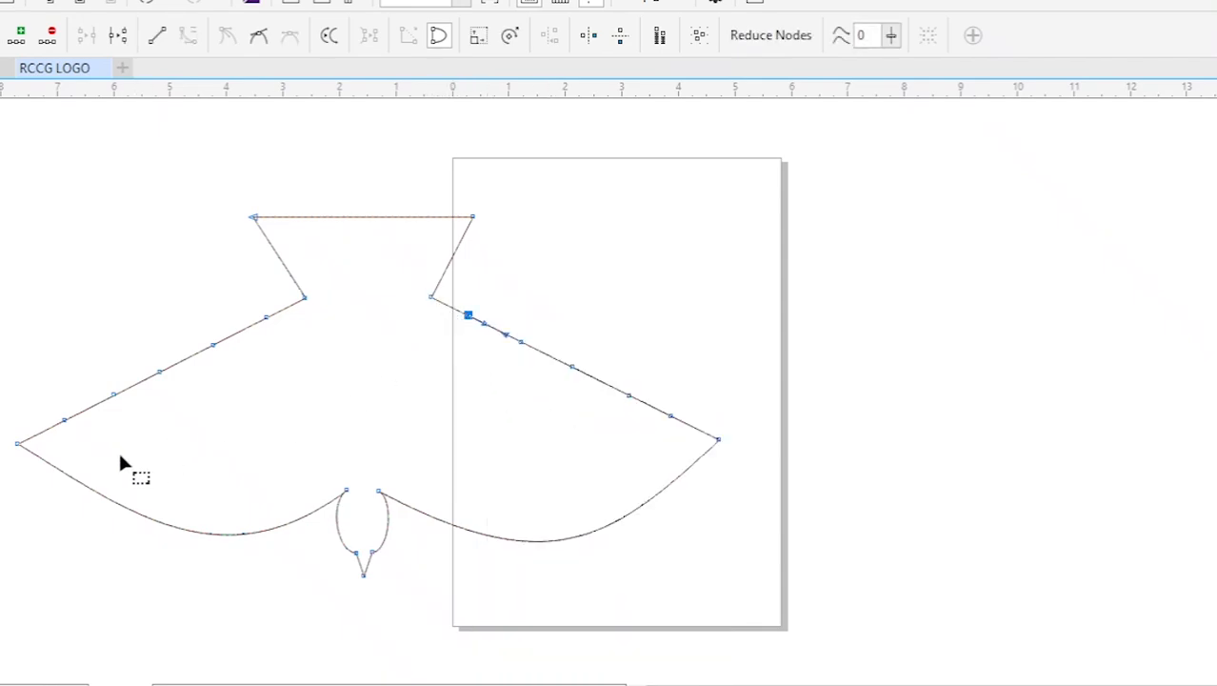
- Bend the left wing's five converted upper segments down and inward into scalloped feather shapes
left_click(45, 432)
mouse_move(64, 437)
left_mouse_down()
mouse_move(78, 439)
mouse_move(90, 413)
mouse_move(132, 419)
left_mouse_up()
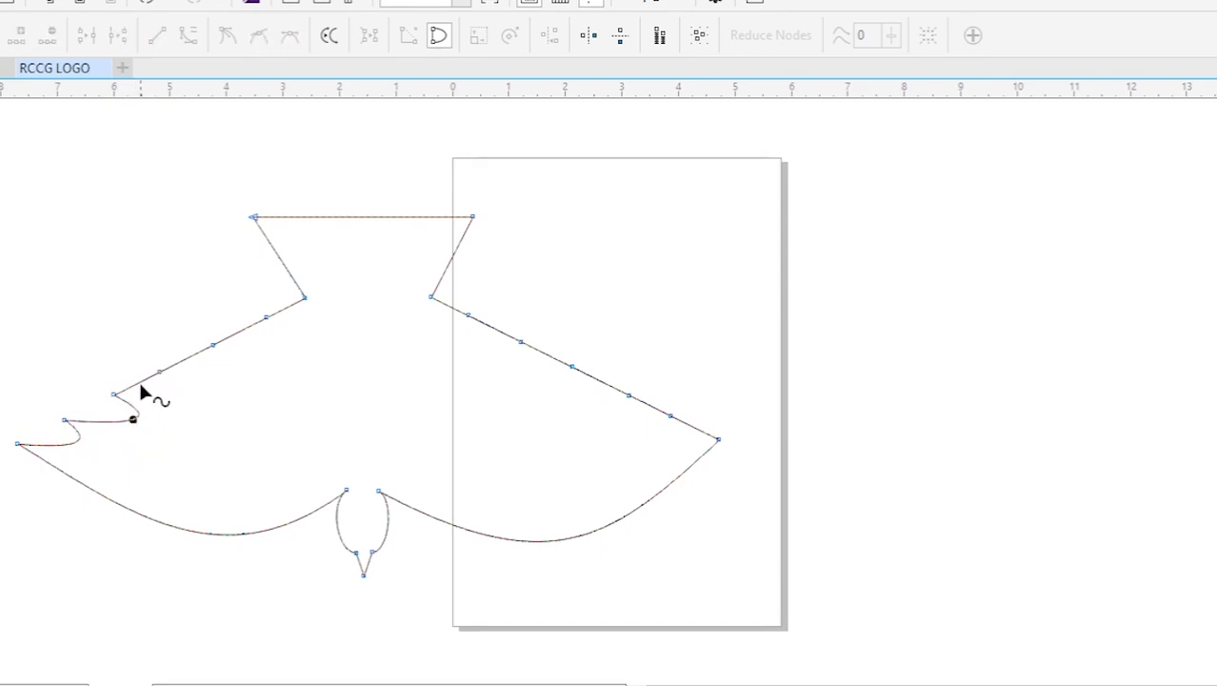
left_click_drag(140, 390, 285, 346)
left_click(186, 360)
left_click(240, 336)
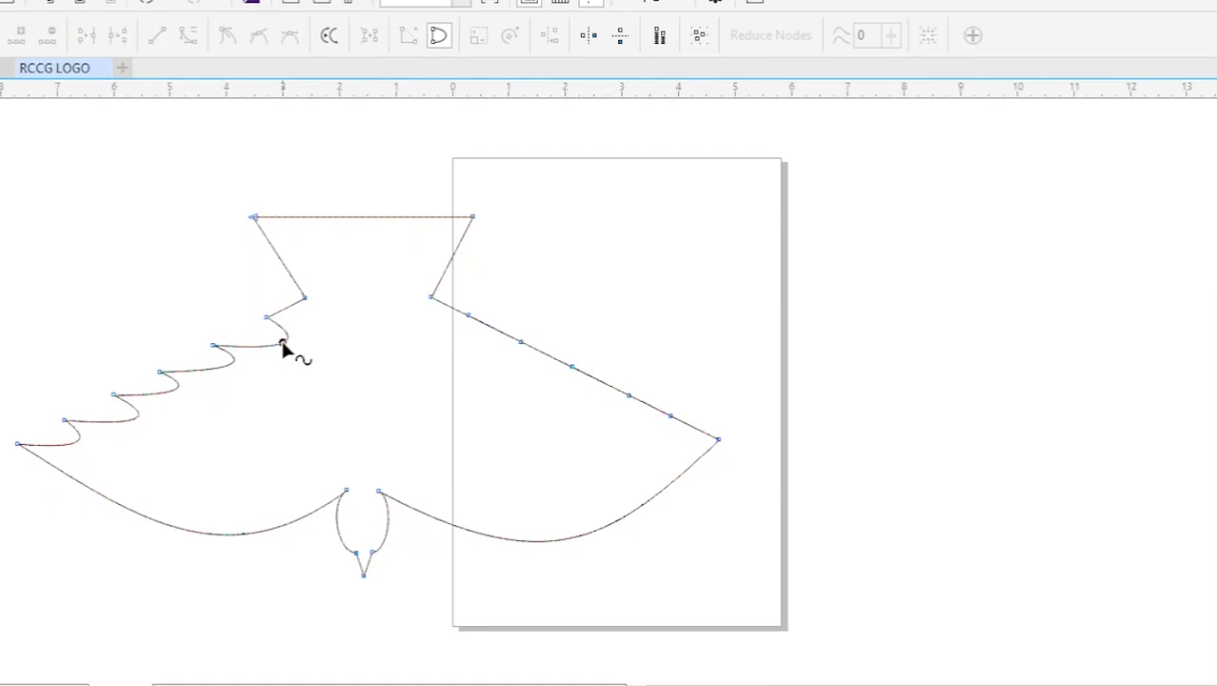
- Bend the right wing's five converted upper segments down and inward into scalloped feathers that mirror the left wing
left_click(691, 425)
left_click_drag(671, 438, 614, 419)
left_click(653, 408)
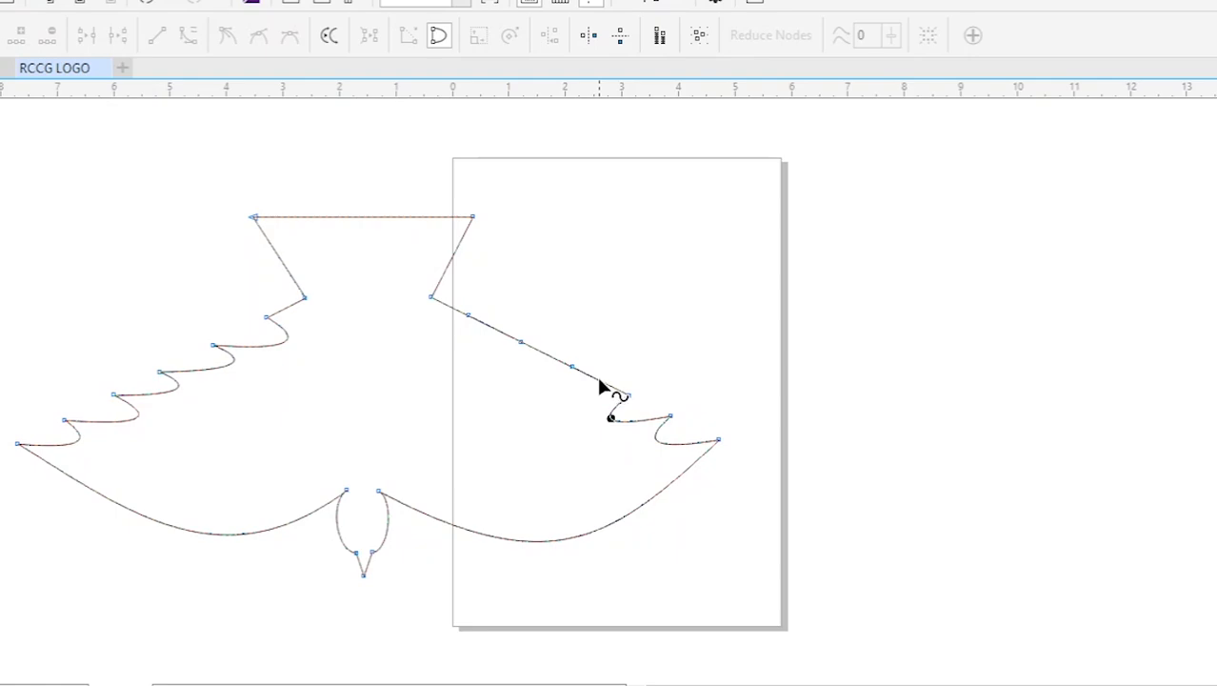
left_click(606, 388)
left_click_drag(606, 389, 447, 346)
left_click(543, 352)
left_click(497, 329)
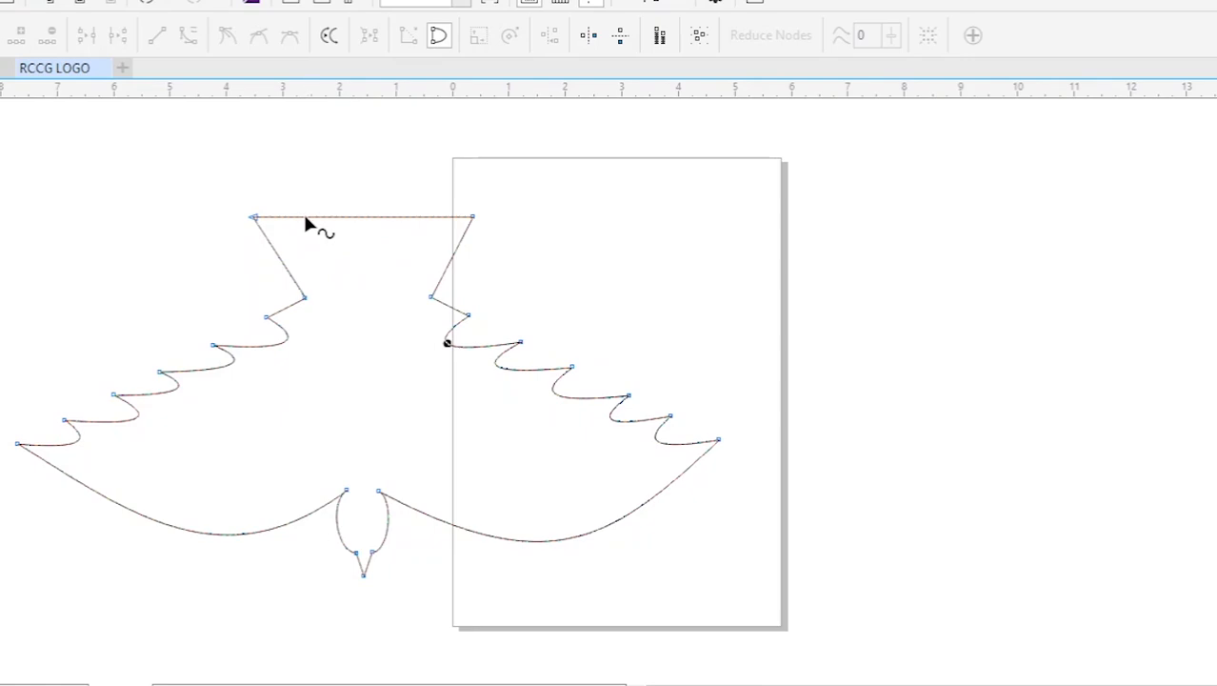
- Add four nodes along the tail's straight top edge and shift them to even out their spacing
double_click(304, 217)
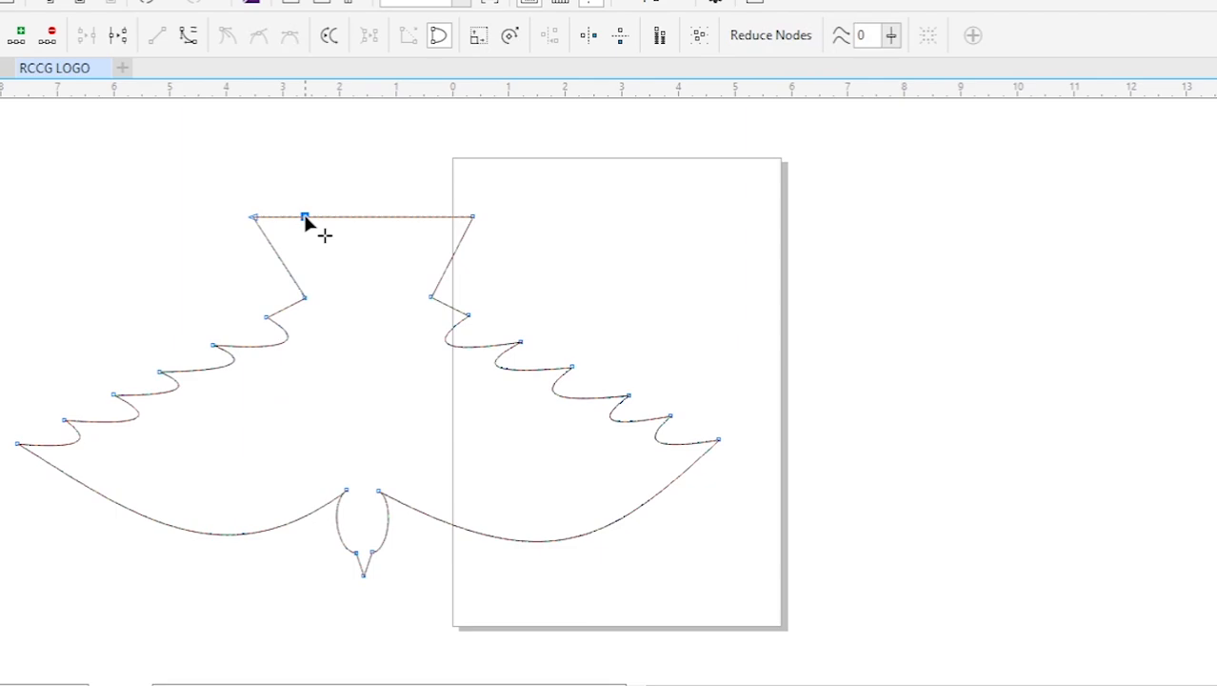
double_click(354, 218)
double_click(393, 217)
left_click(429, 215)
double_click(428, 218)
left_click_drag(304, 223, 385, 219)
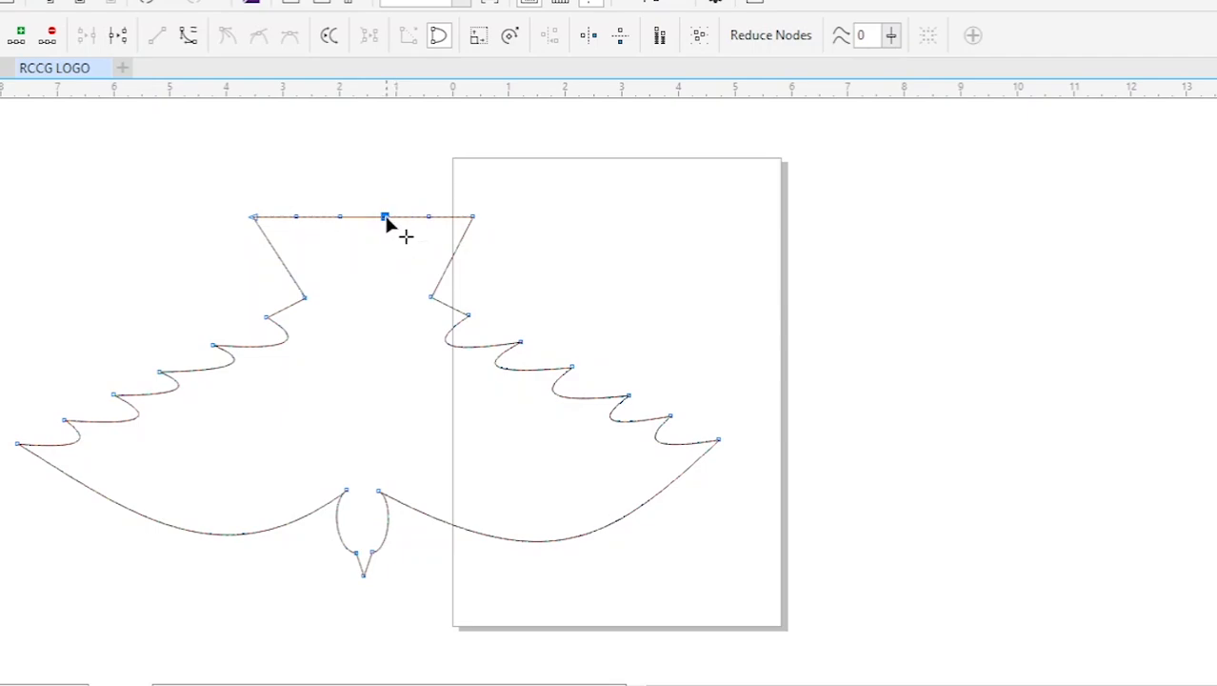
- Convert the tail's five straight top-edge segments to curves and bend them upward into scalloped feathers
right_click(274, 220)
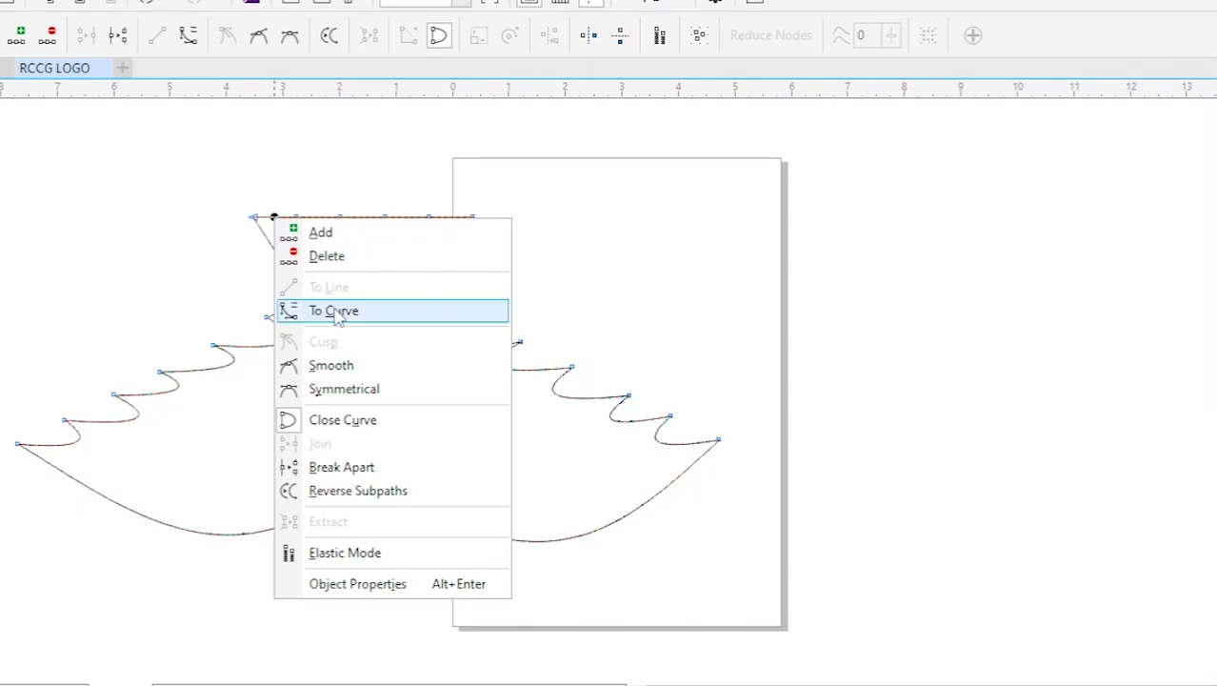
left_click(334, 312)
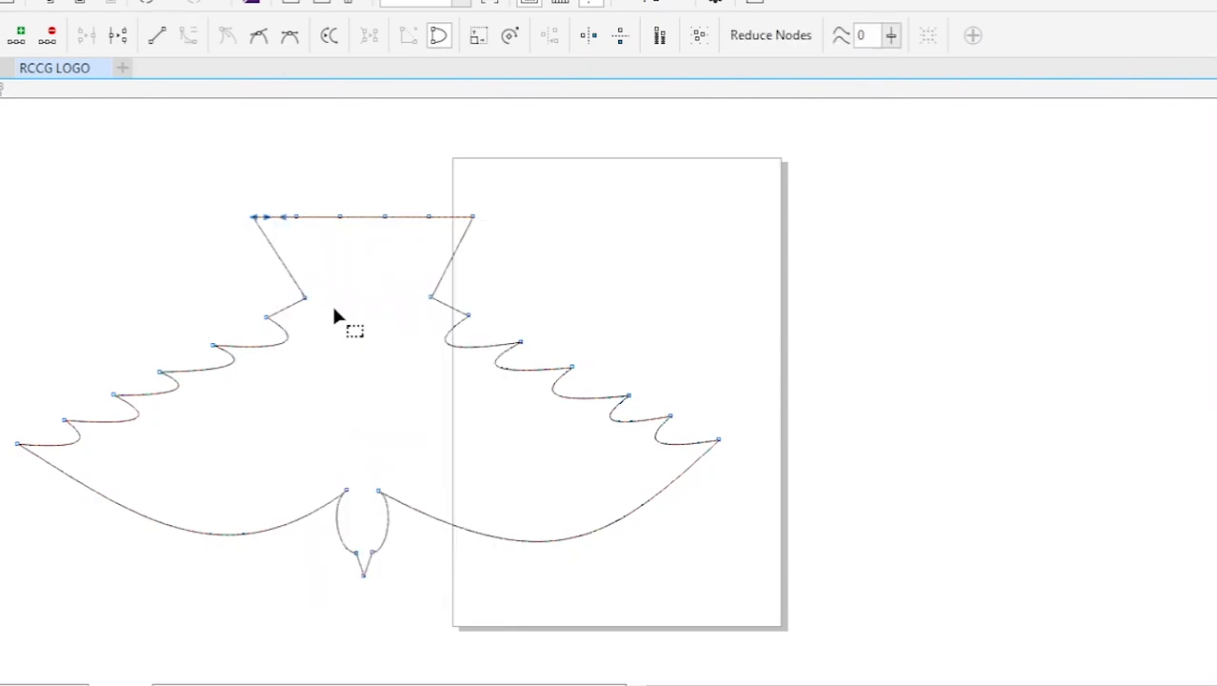
right_click(314, 220)
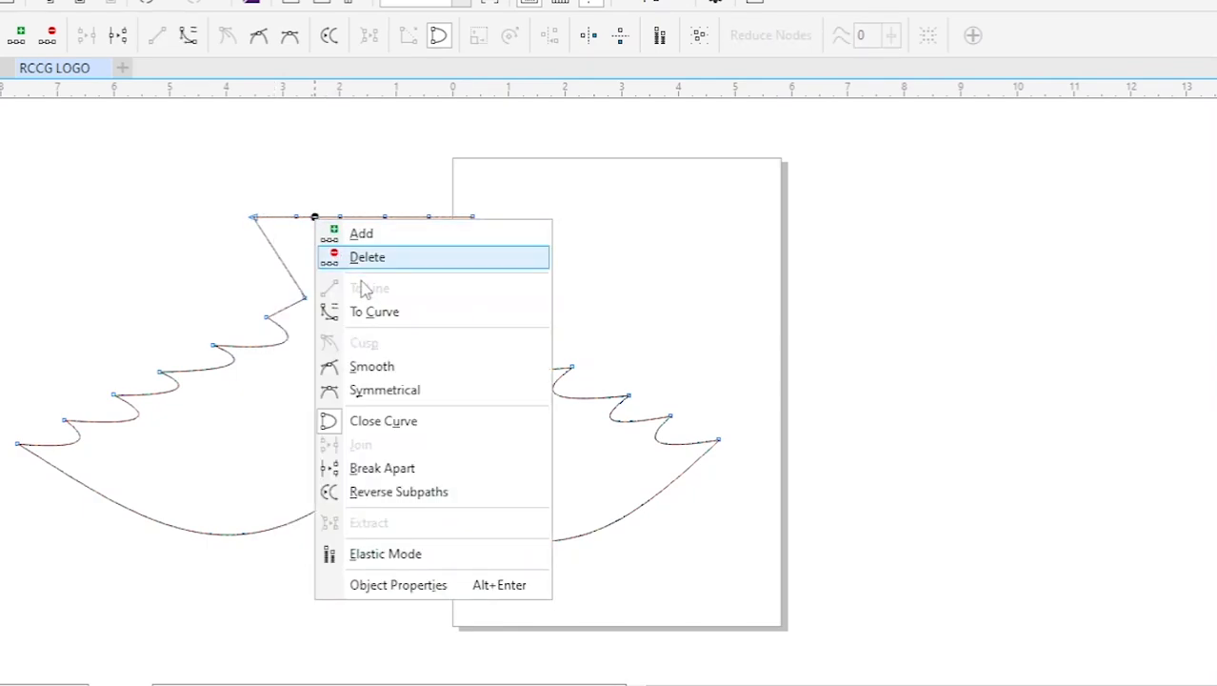
left_click(377, 316)
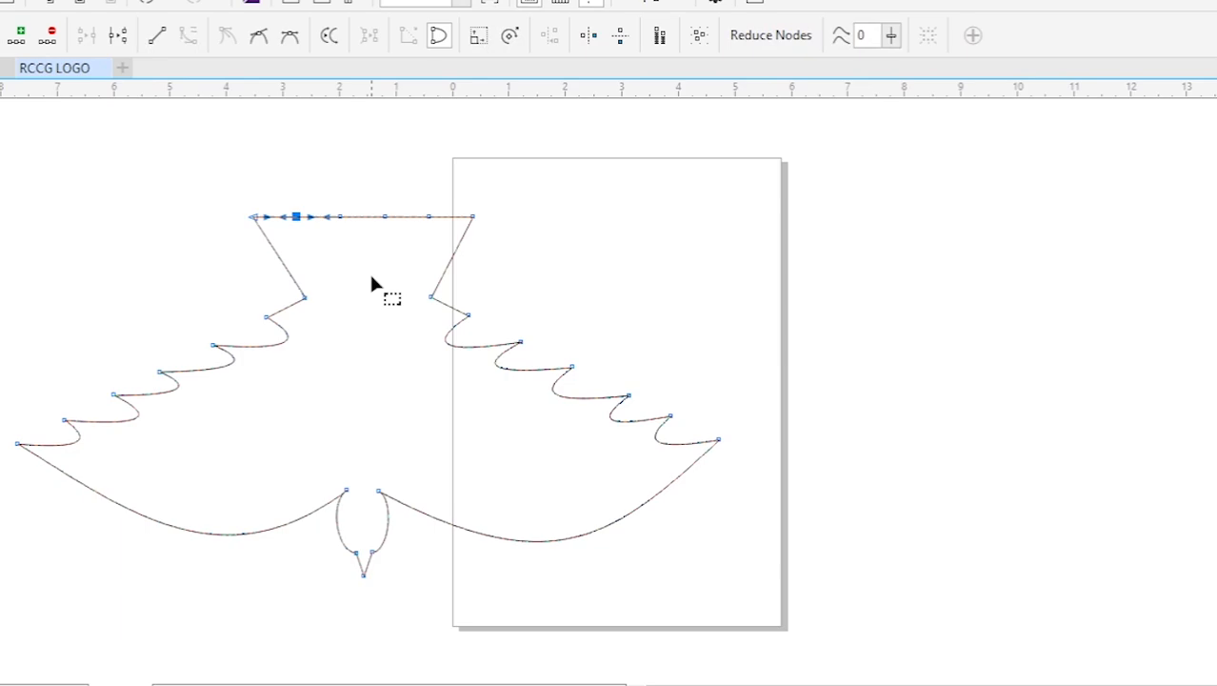
right_click(362, 218)
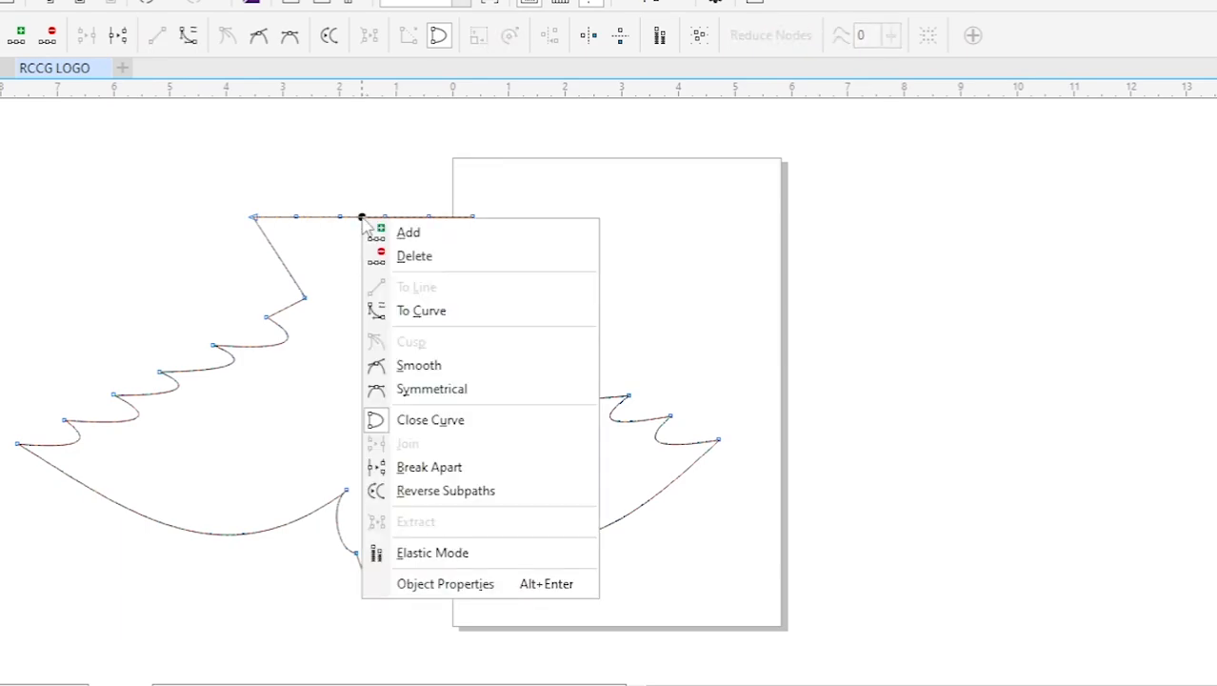
left_click(415, 314)
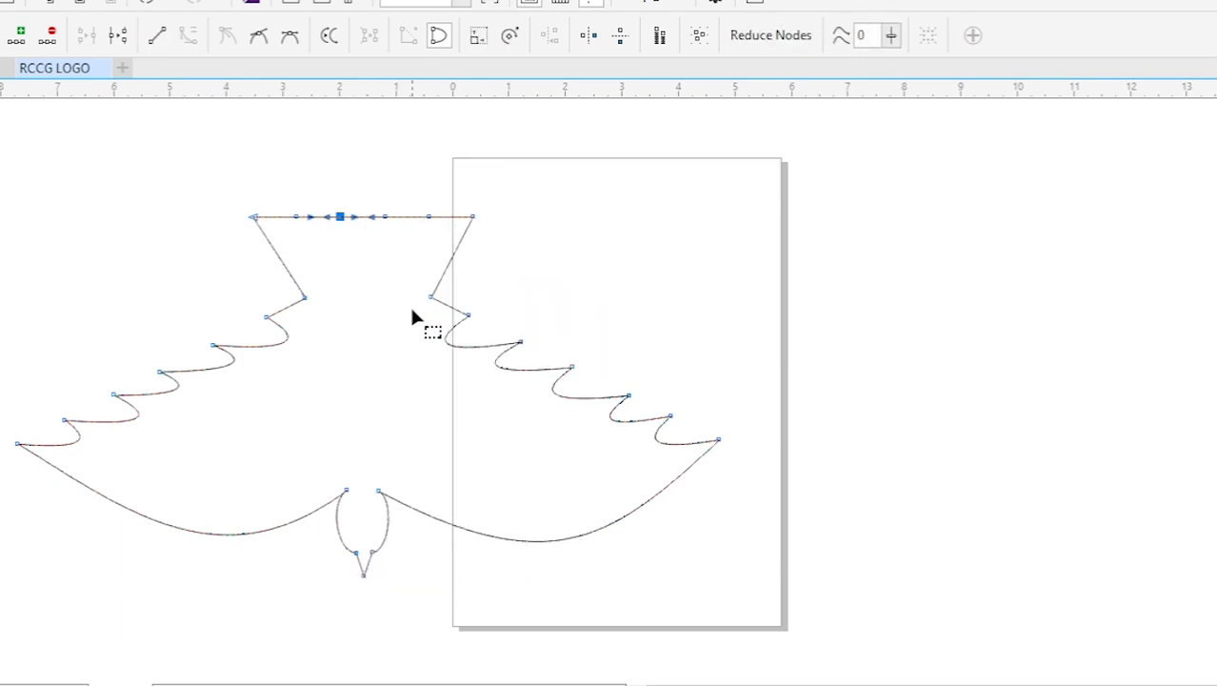
right_click(404, 218)
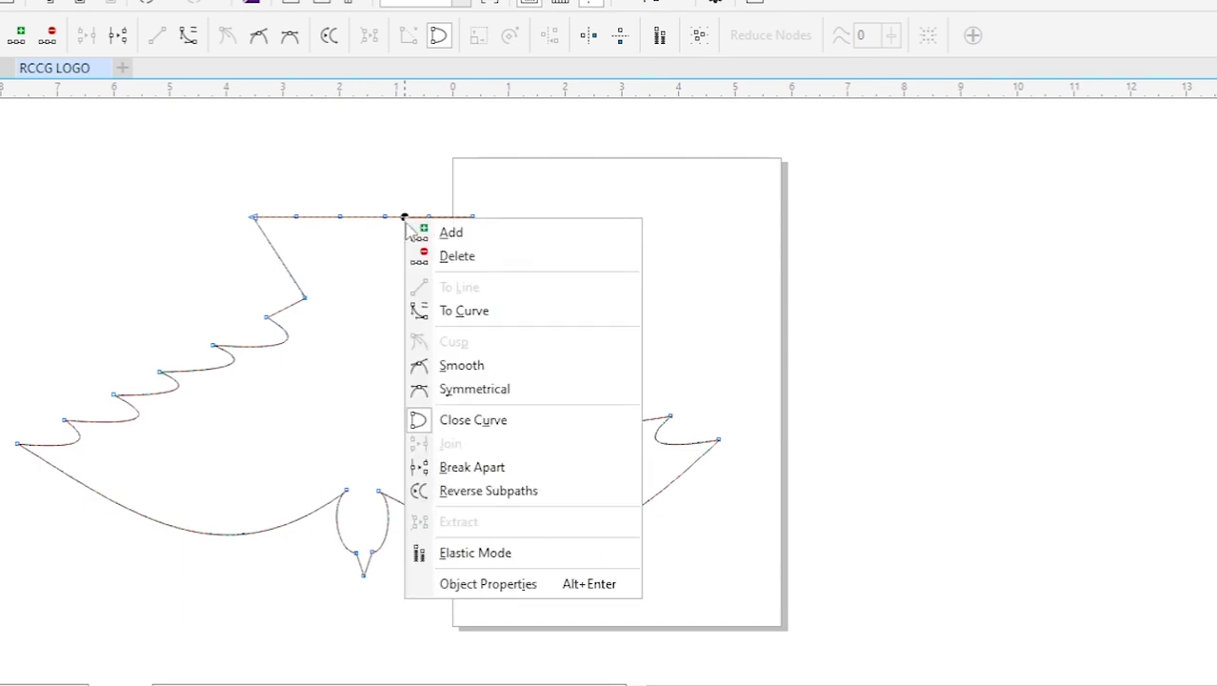
left_click(466, 315)
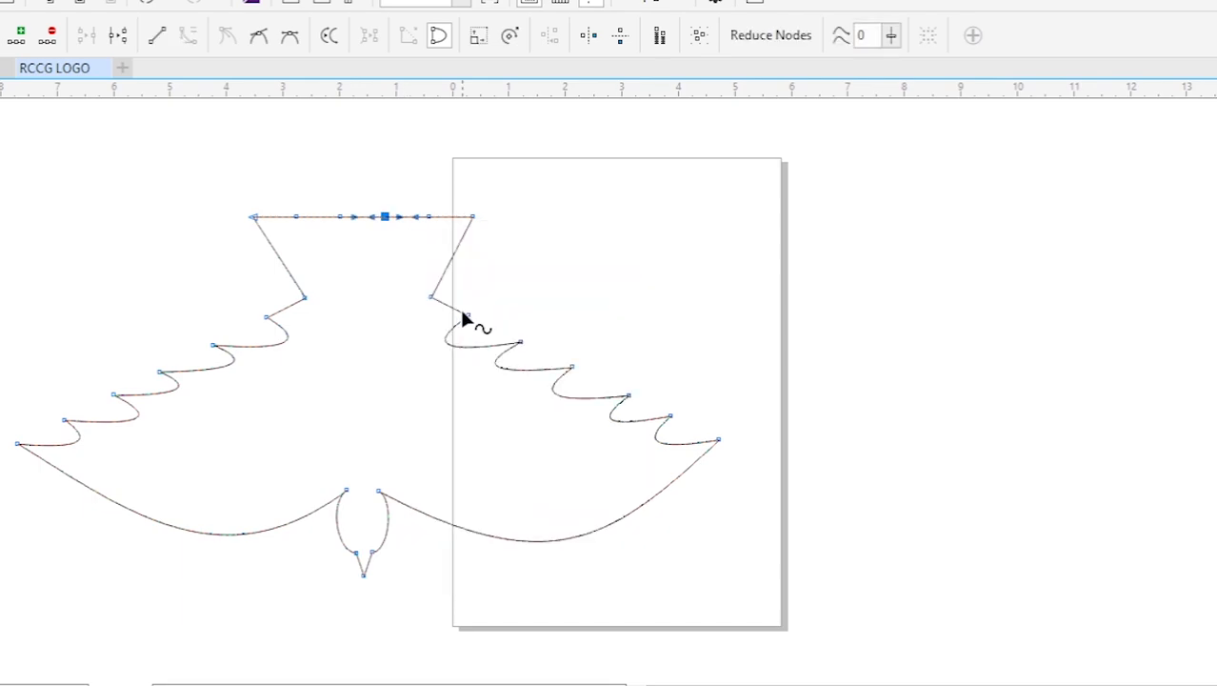
right_click(447, 219)
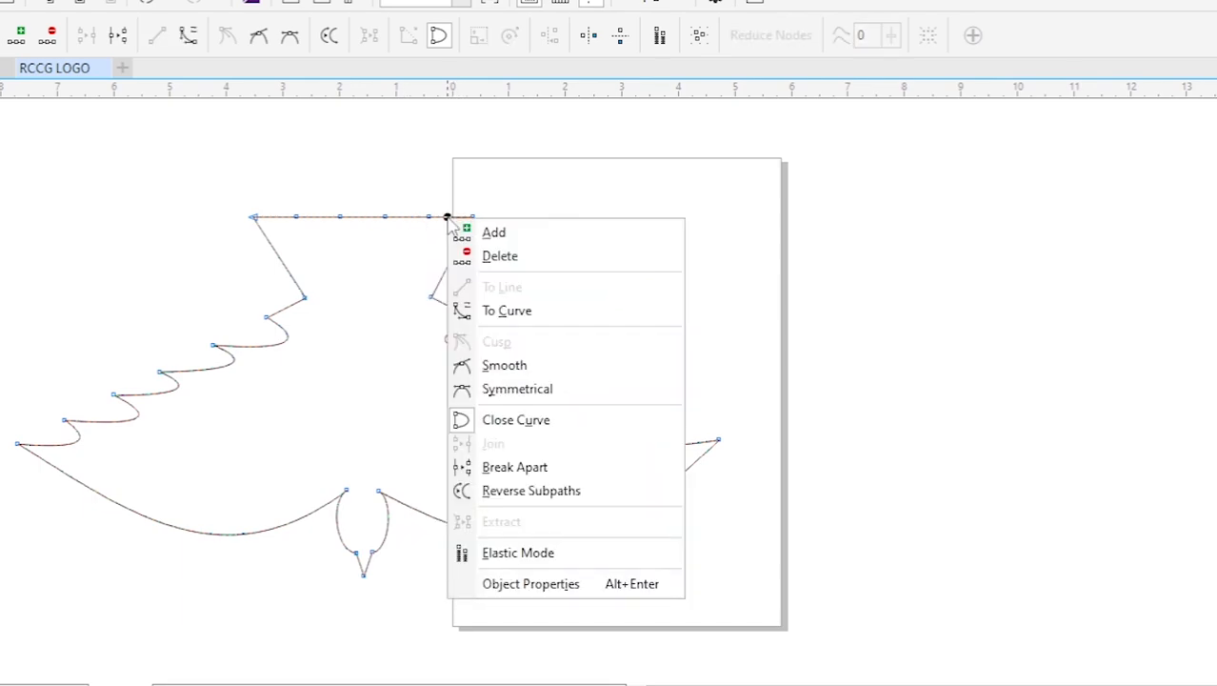
left_click(512, 314)
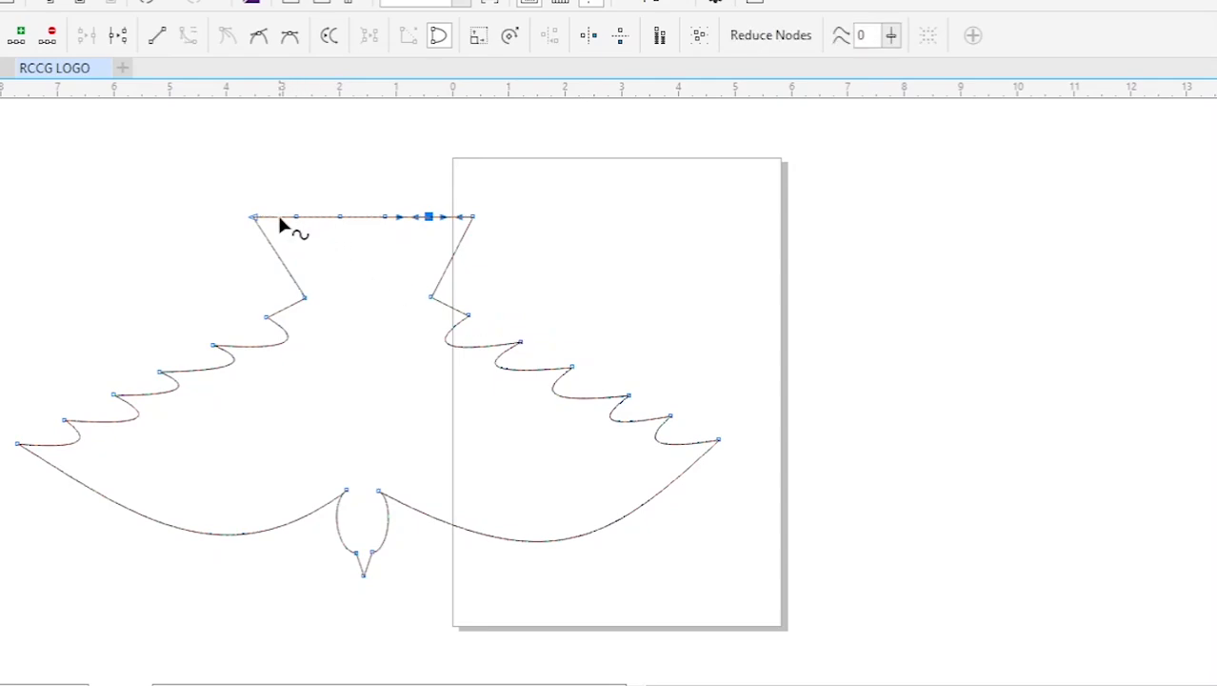
left_click_drag(279, 224, 462, 204)
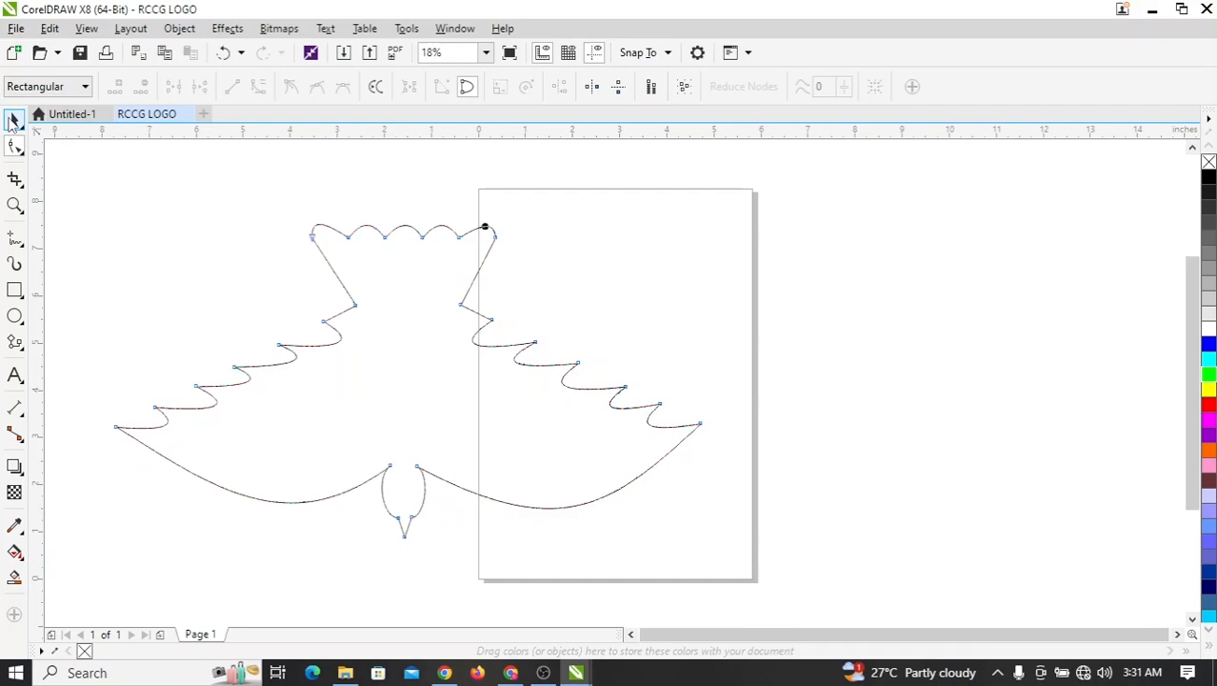
- Shrink the dove proportionally to about 2.1 inches wide and move it beside the page's right edge
key("space")
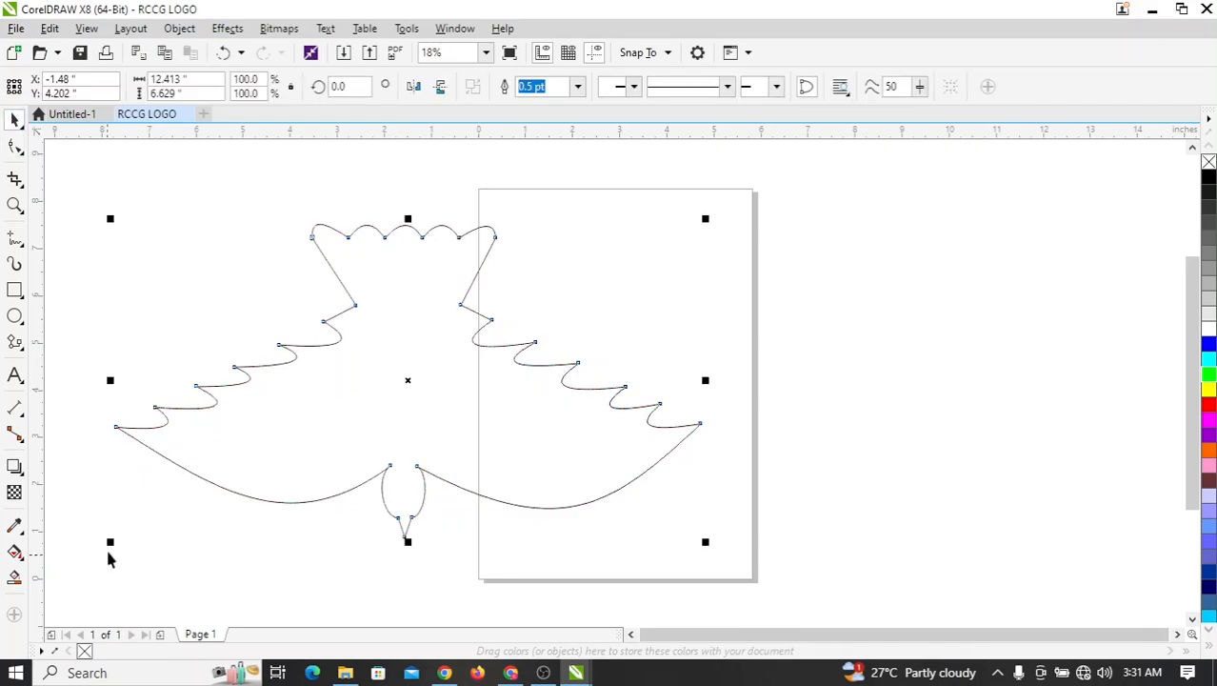
left_click_drag(109, 546, 596, 283)
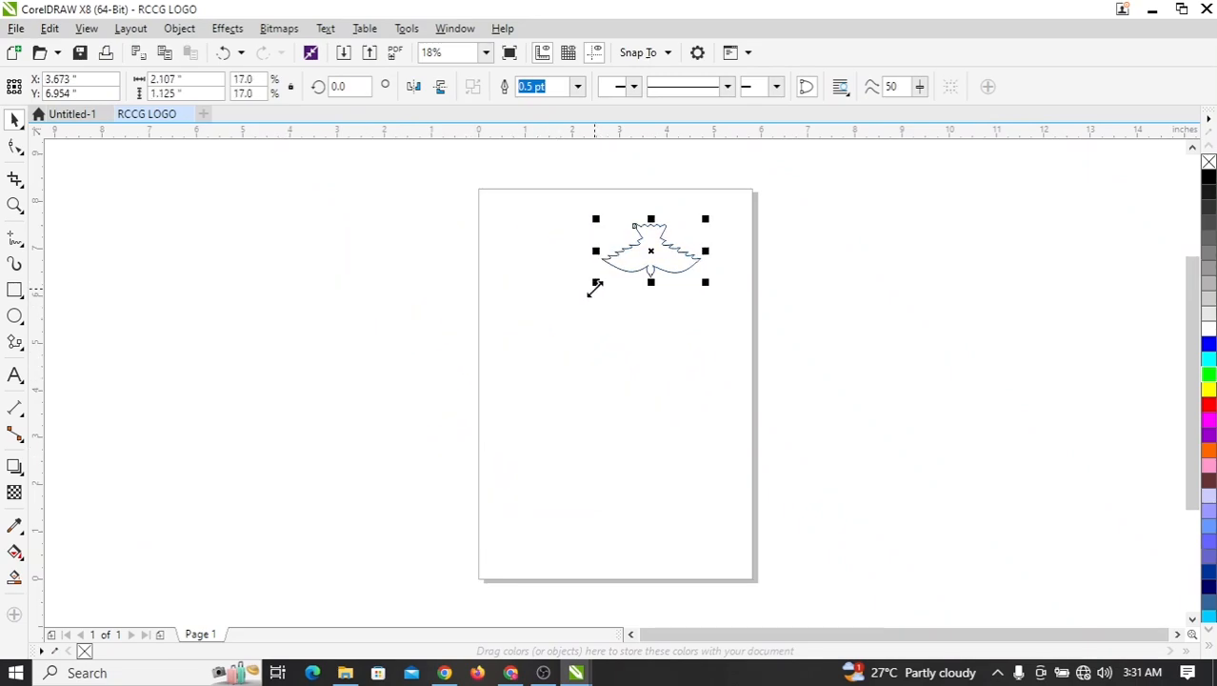
left_click_drag(654, 253, 893, 349)
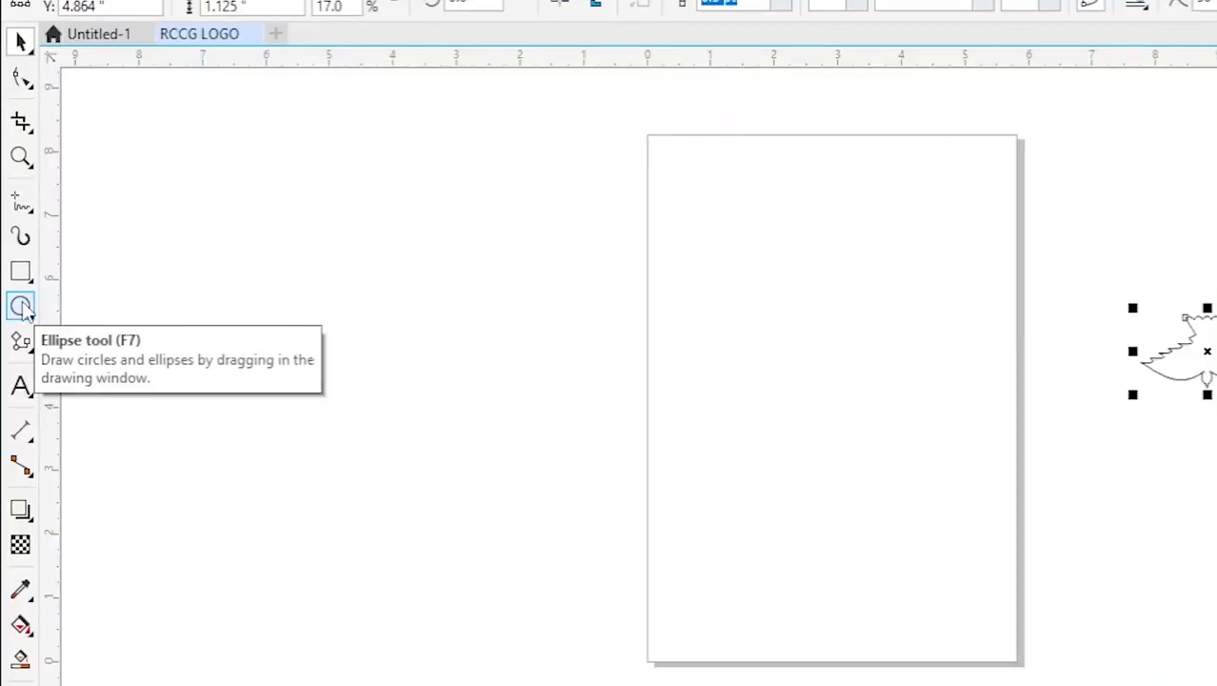
- Draw a circle about 5.6 inches wide across the page's left edge and add a slightly smaller concentric copy inside it
left_click(21, 307)
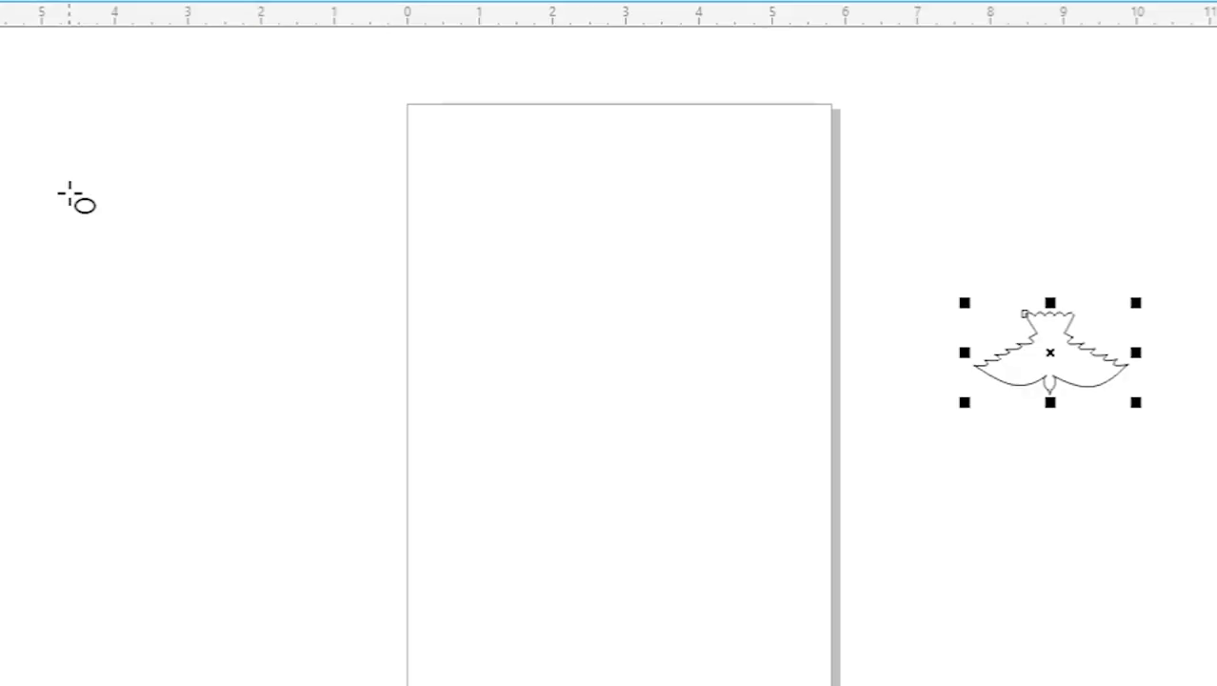
left_click_drag(70, 194, 454, 605)
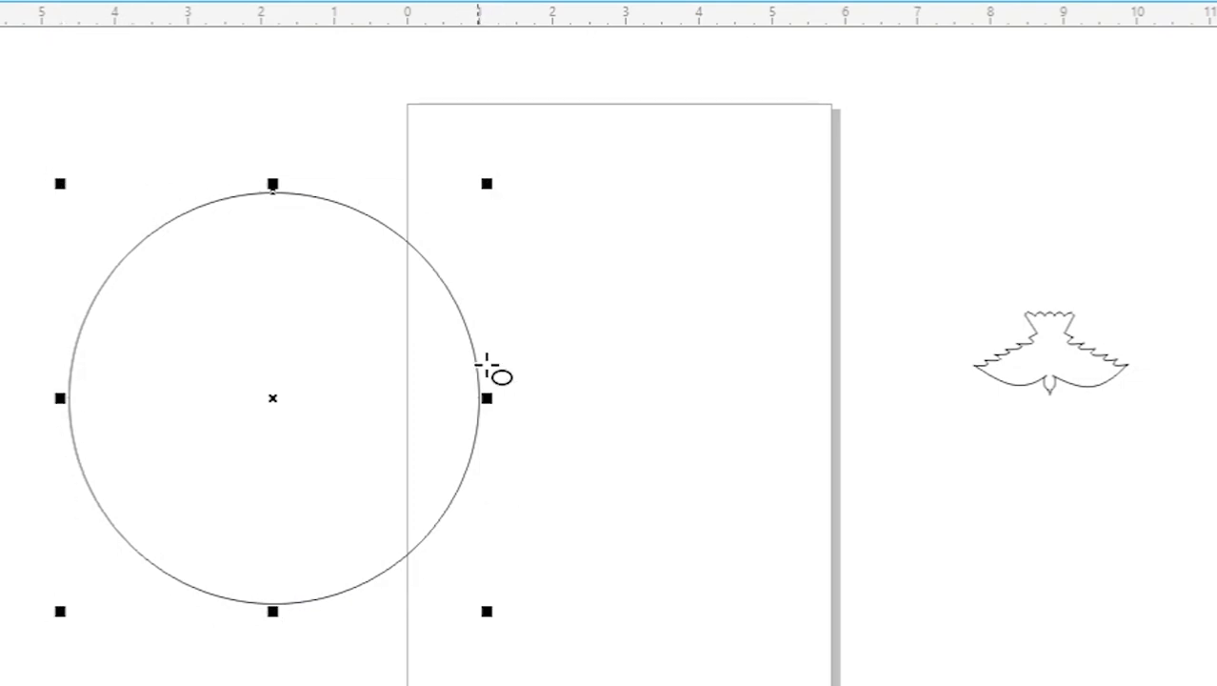
left_click_drag(495, 183, 495, 184)
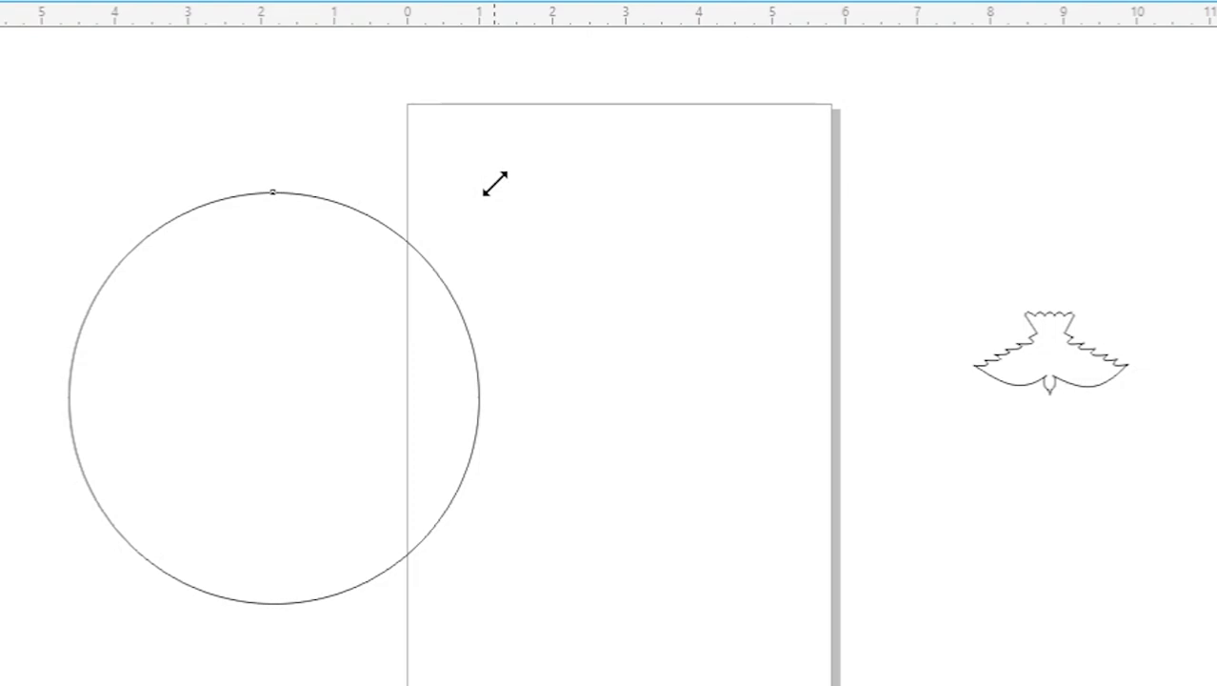
left_click_drag(495, 184, 488, 196)
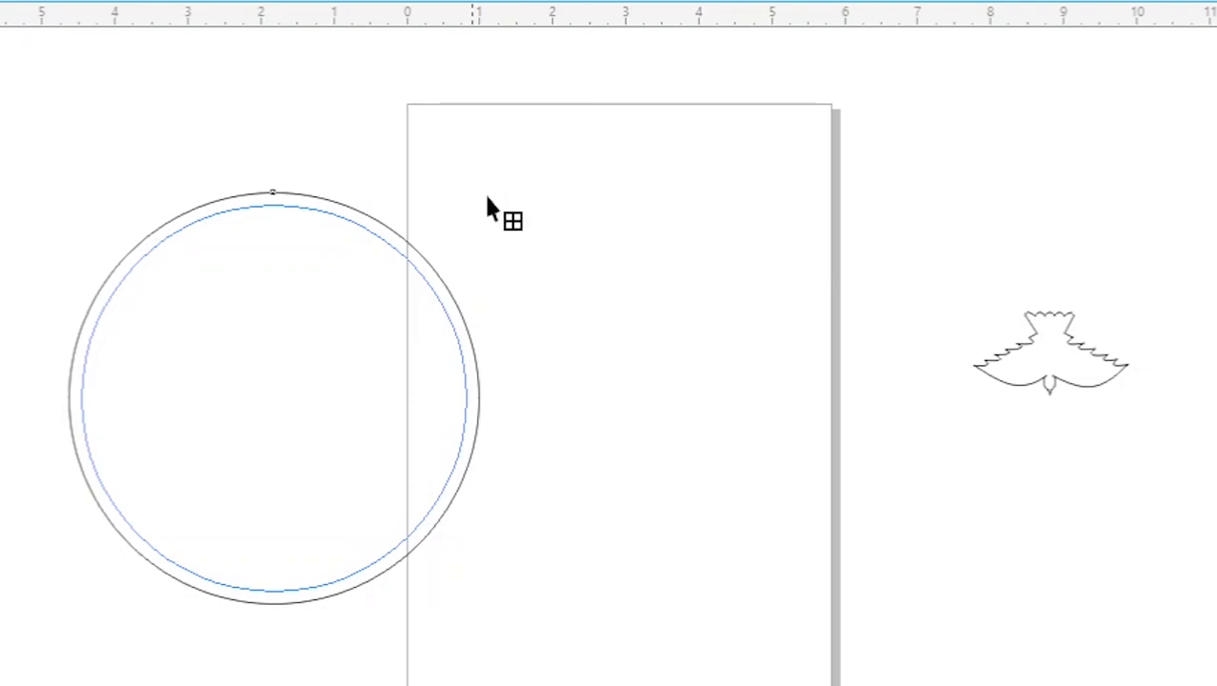
left_click_drag(487, 196, 487, 196)
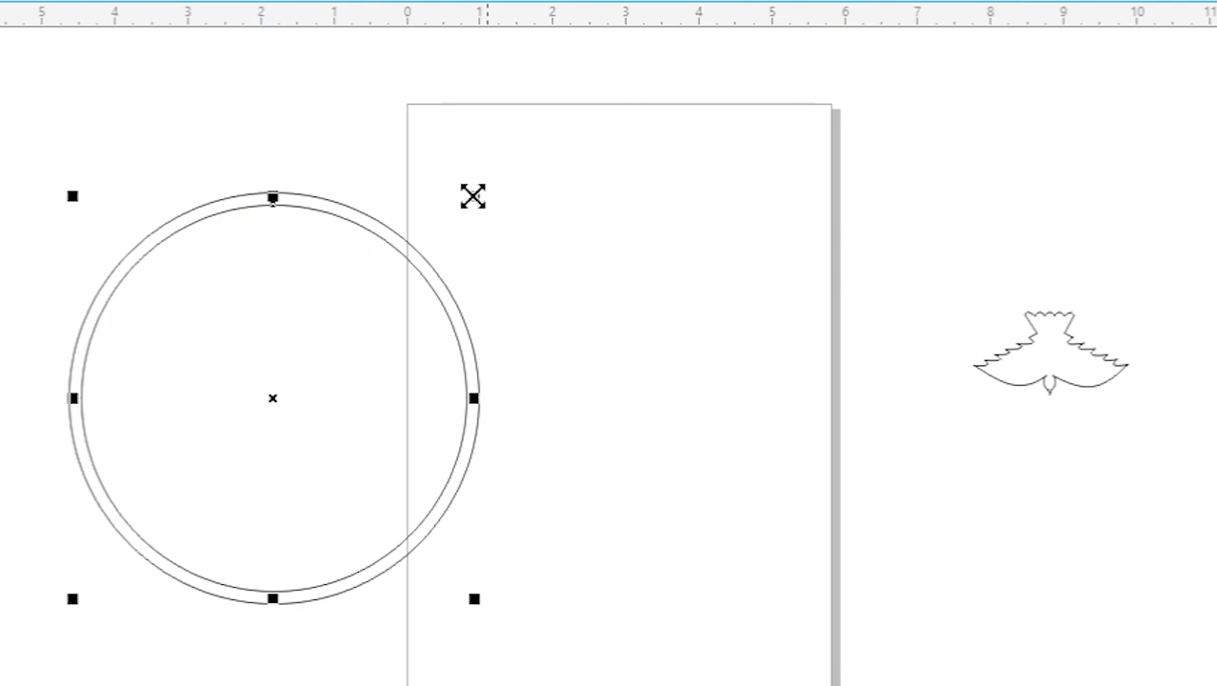
key("Escape")
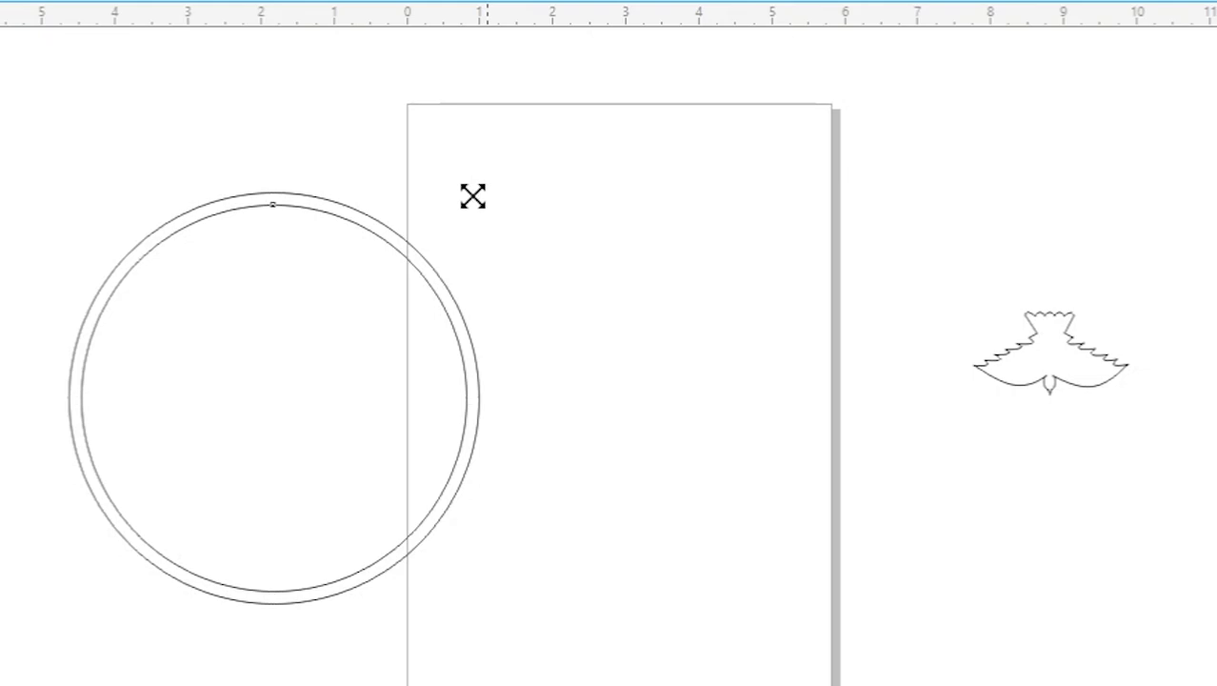
- Add two smaller concentric circle copies inside the pair, about 3.1 and 2.8 inches wide
left_click_drag(473, 195, 445, 277)
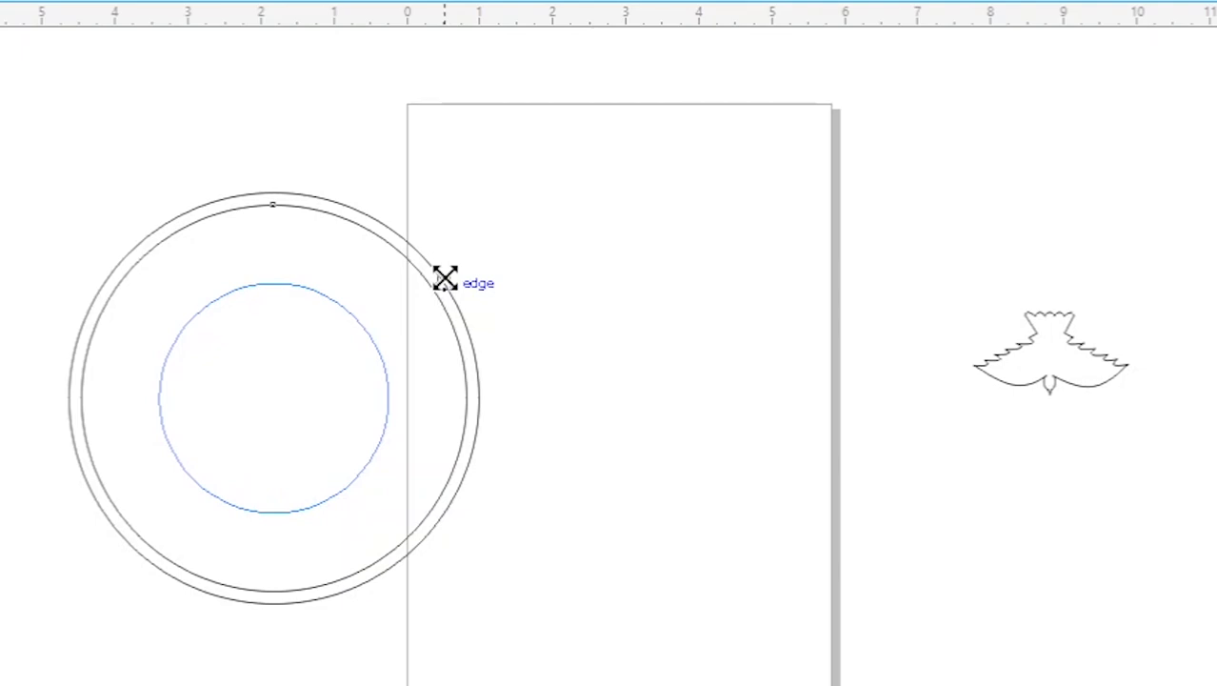
right_click(445, 278)
left_click_drag(444, 280, 445, 279)
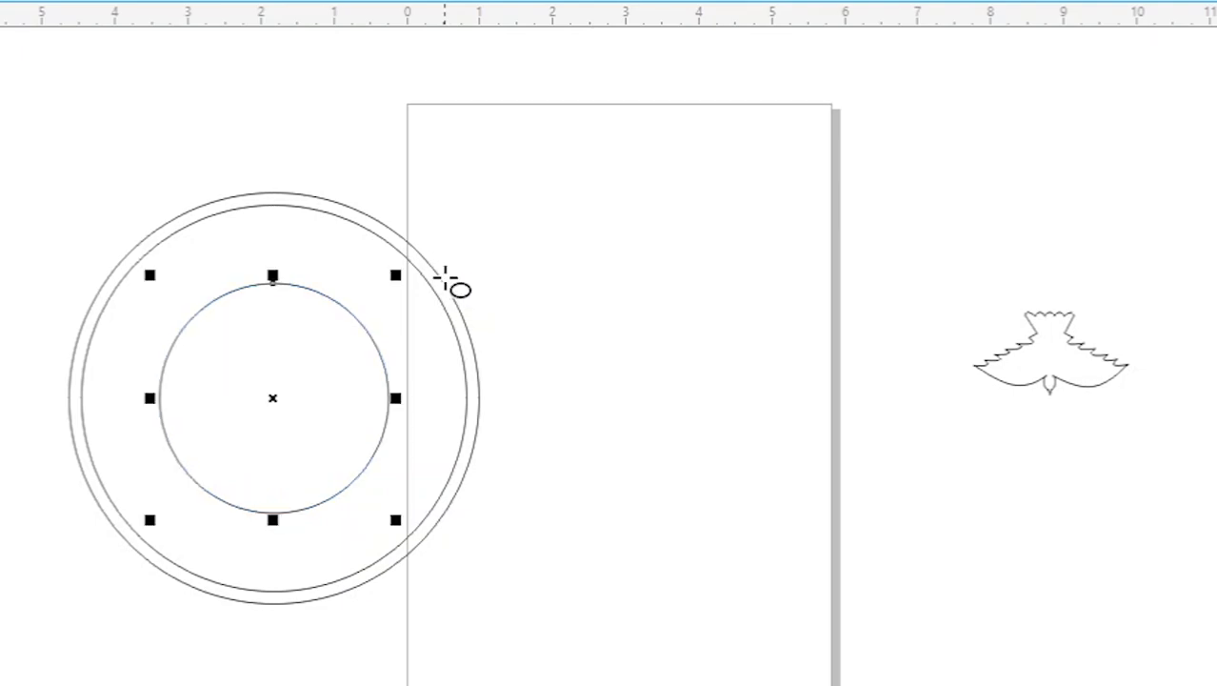
left_click_drag(396, 274, 390, 284)
right_click(389, 283)
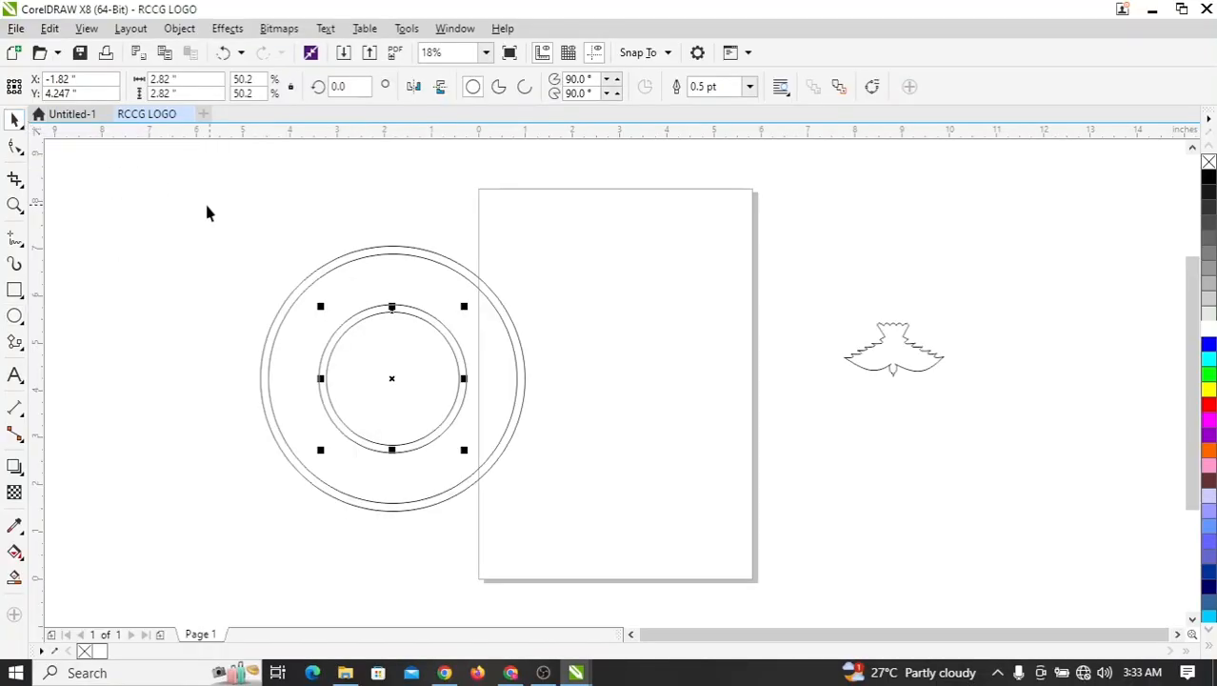
- Give all four circles a 4.0 pt red outline
left_click_drag(180, 206, 575, 557)
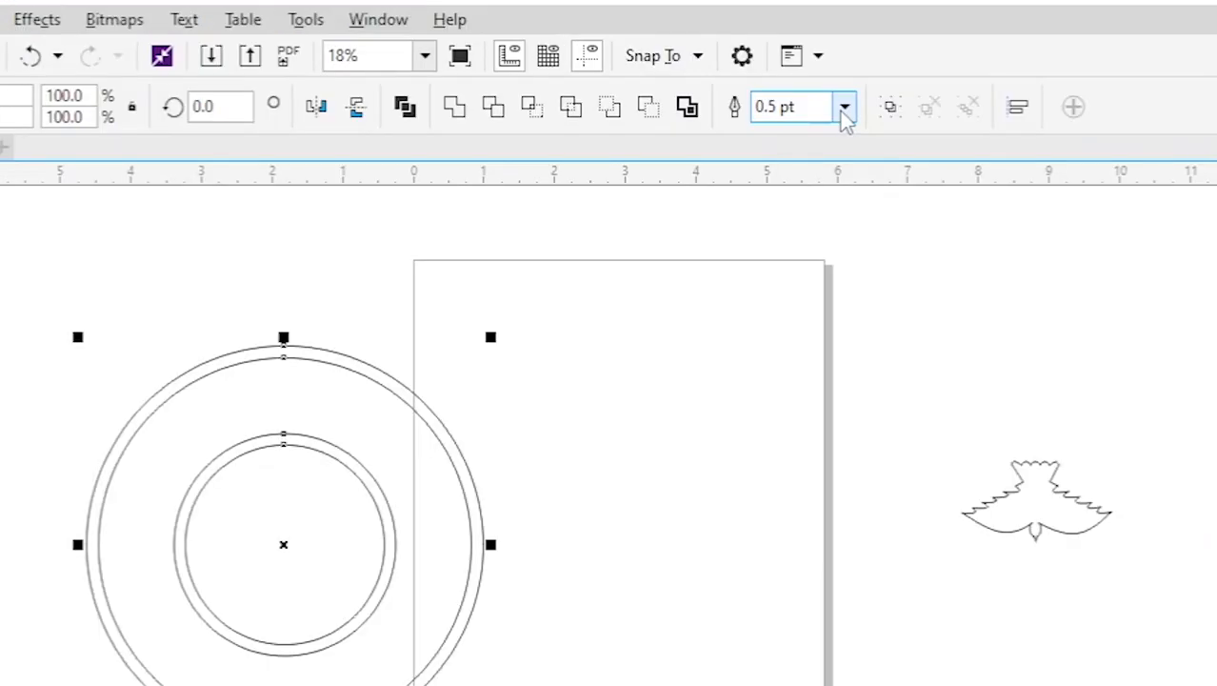
left_click(843, 108)
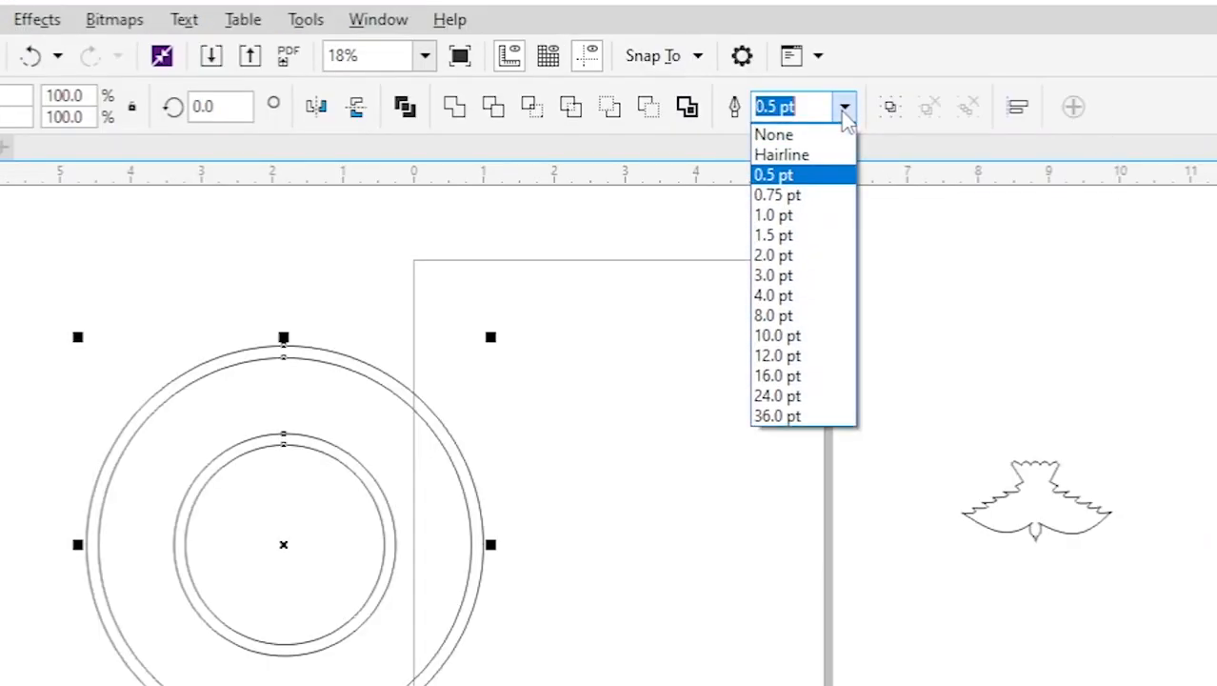
left_click(803, 297)
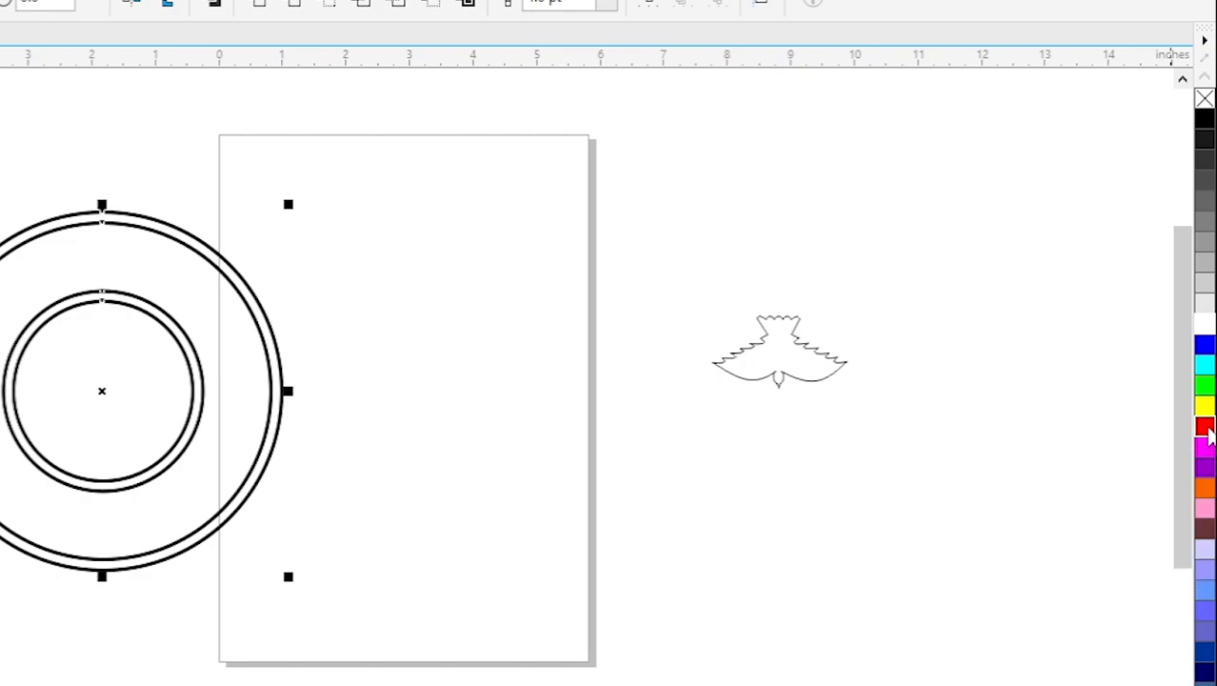
right_click(1204, 429)
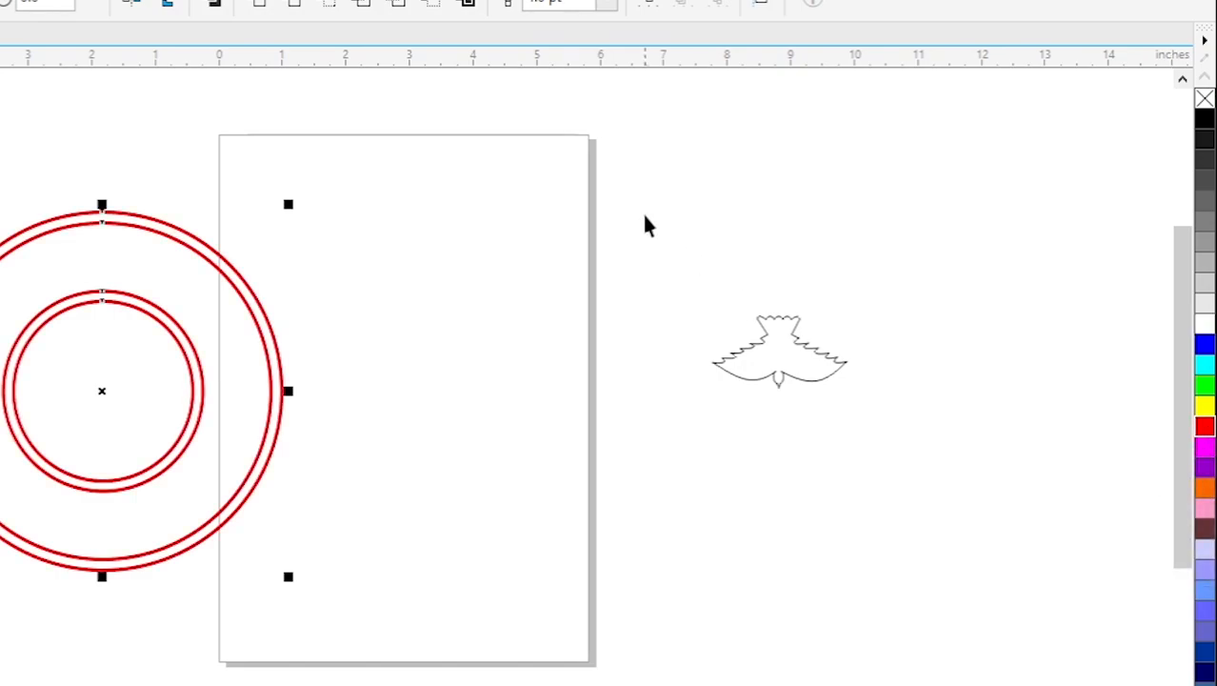
- Fill only the innermost circle with dark navy blue
left_click(463, 282)
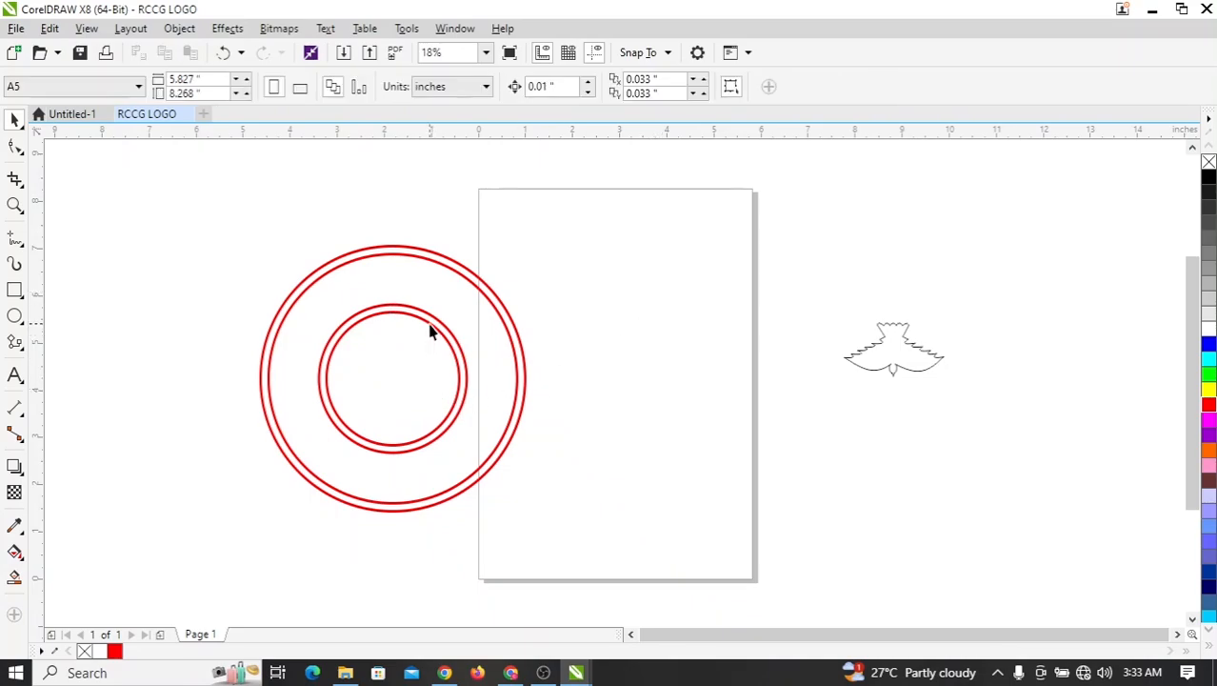
left_click(429, 333)
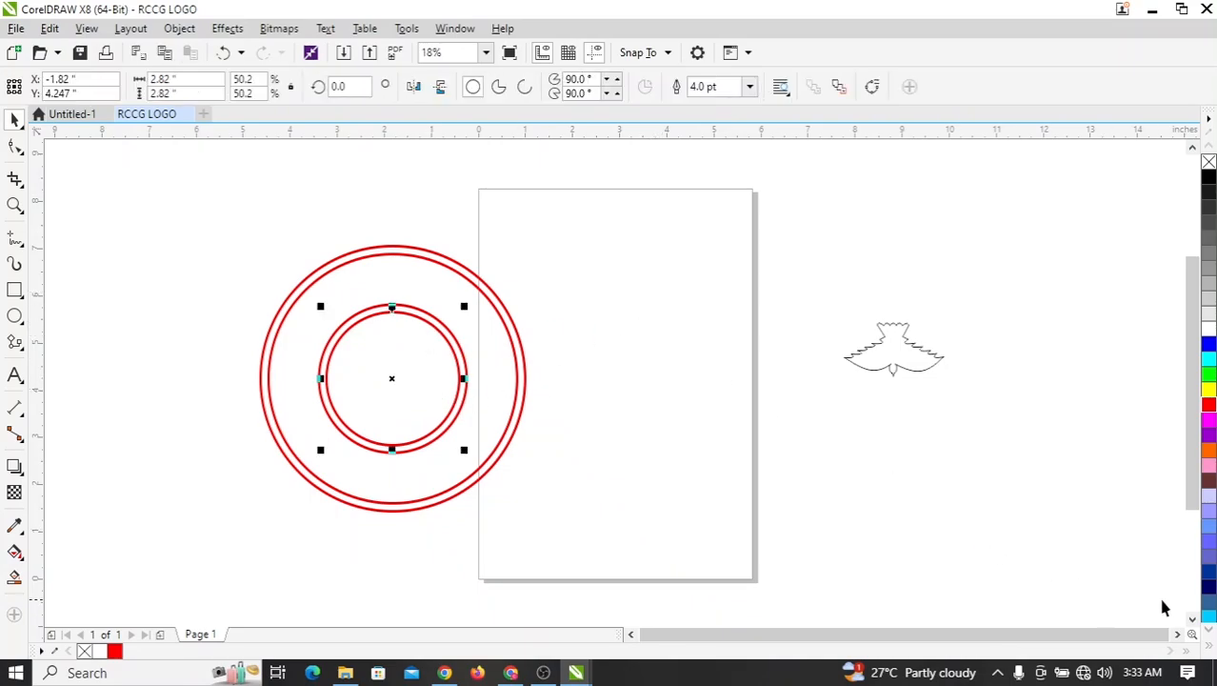
left_click(1209, 589)
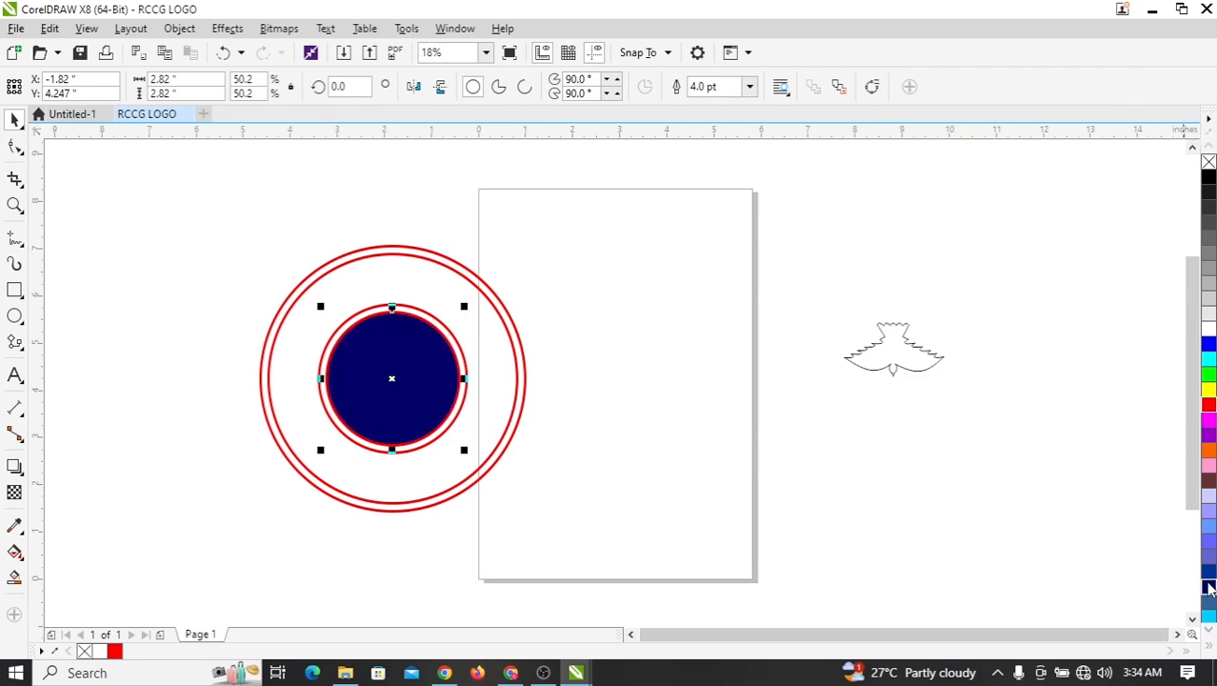
- Enlarge the dove to about 2.3 inches wide and PowerClip it inside the innermost navy circle
left_click(894, 360)
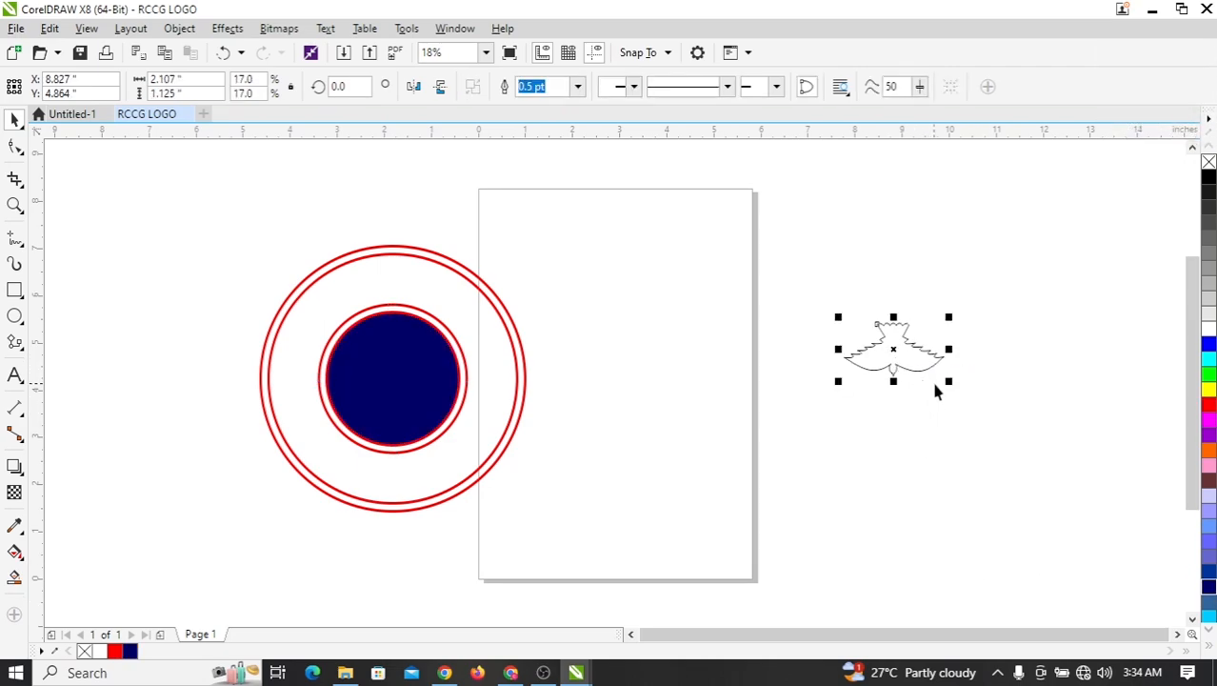
left_click_drag(948, 382, 958, 397)
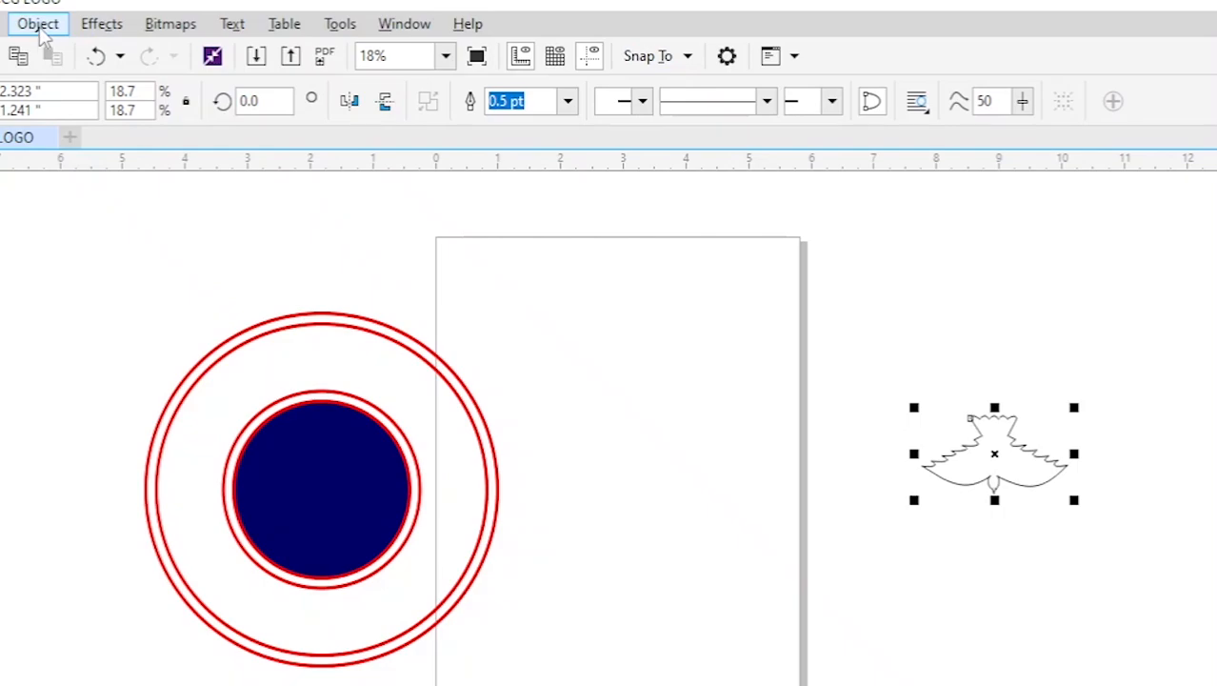
left_click(39, 25)
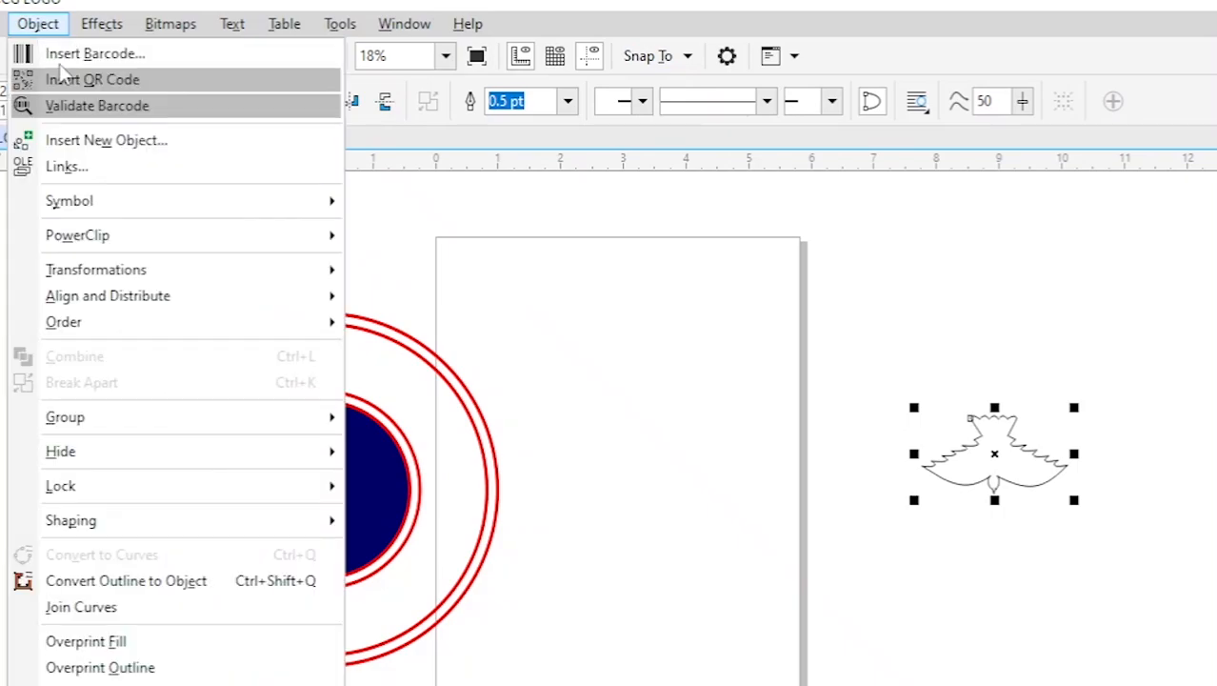
mouse_move(145, 240)
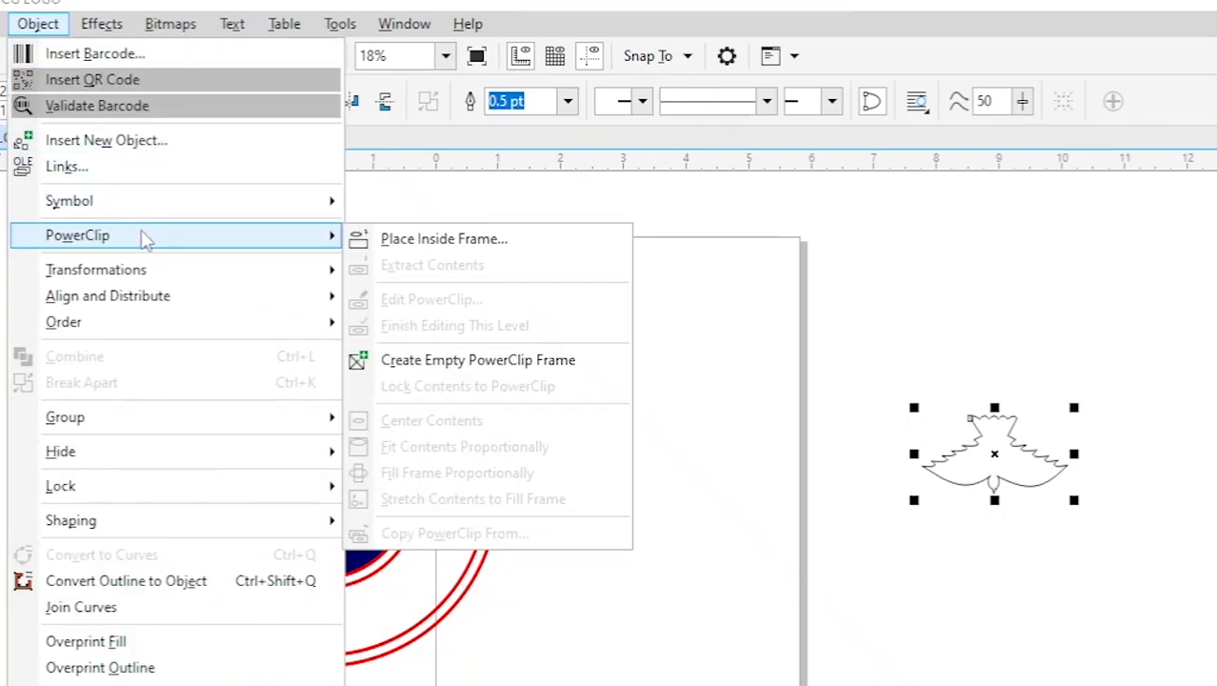
left_click(434, 243)
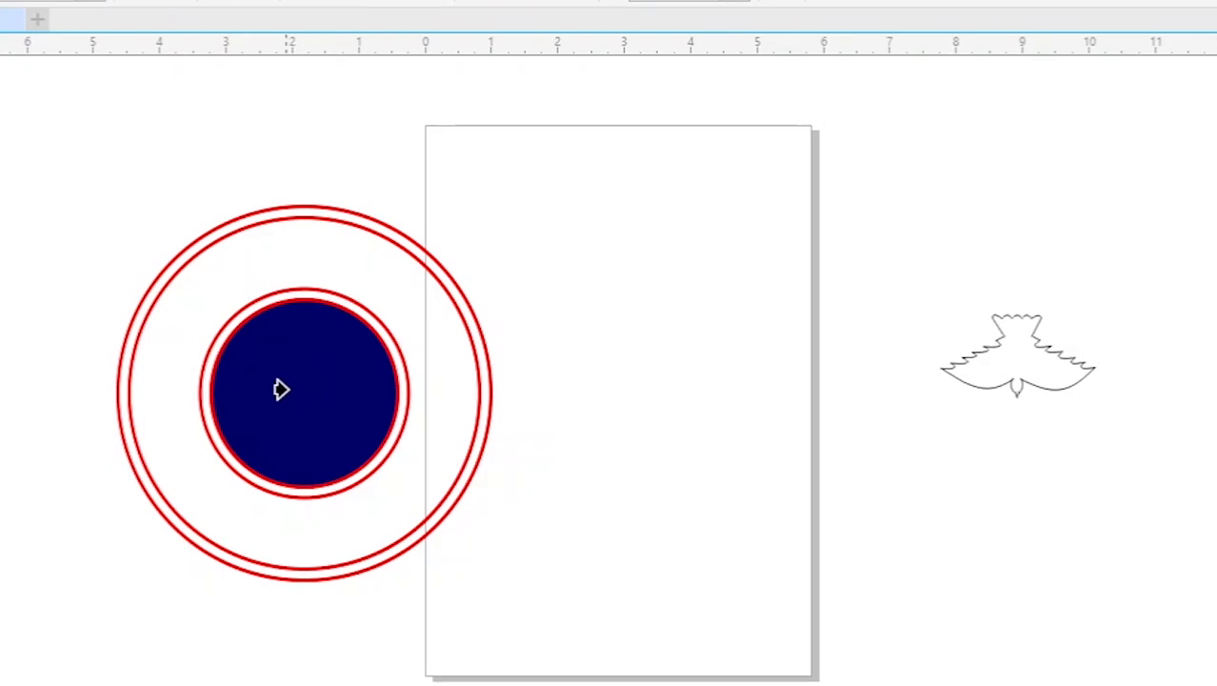
left_click(281, 389)
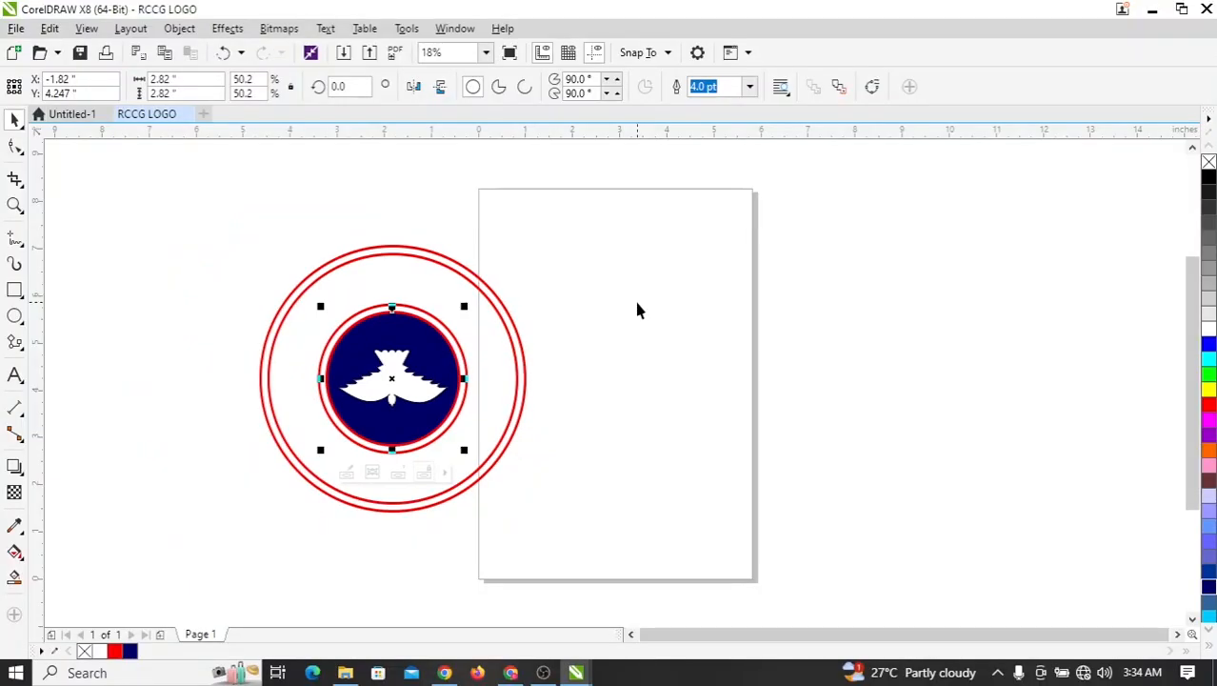
left_click(650, 295)
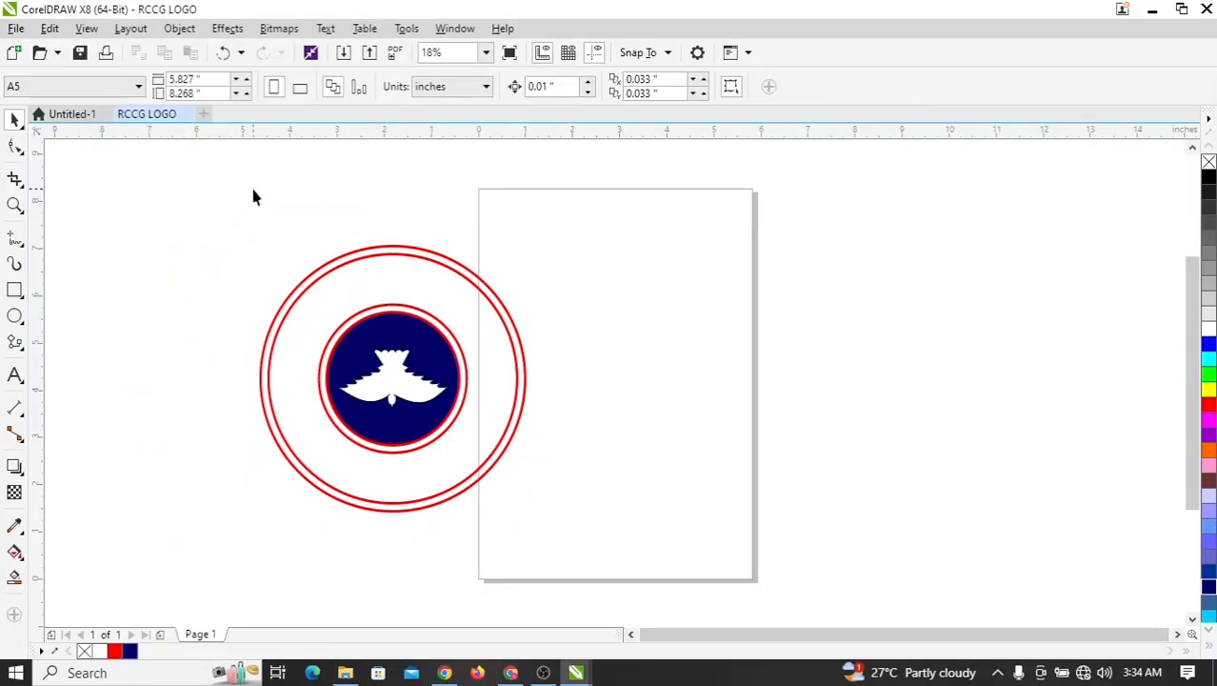
- Add the text "THE REDEEMED CHRISTIAN" on the page's upper half and make it bold and bright green
left_click(15, 375)
left_click(607, 309)
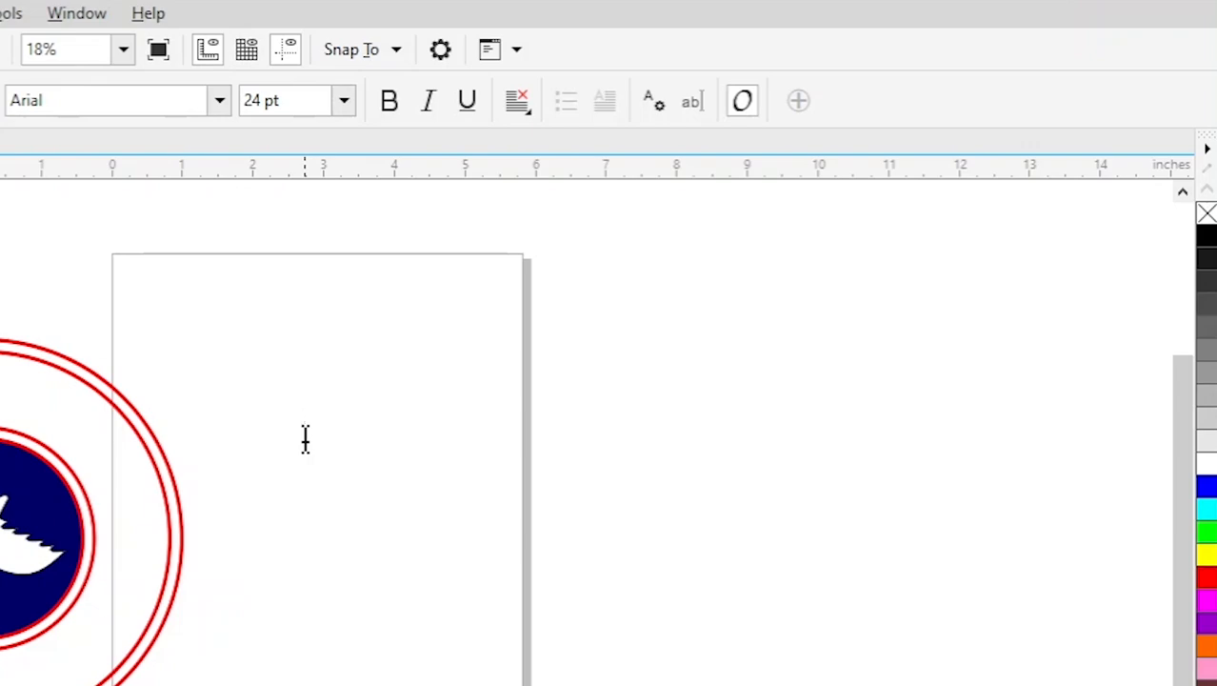
type("THE ")
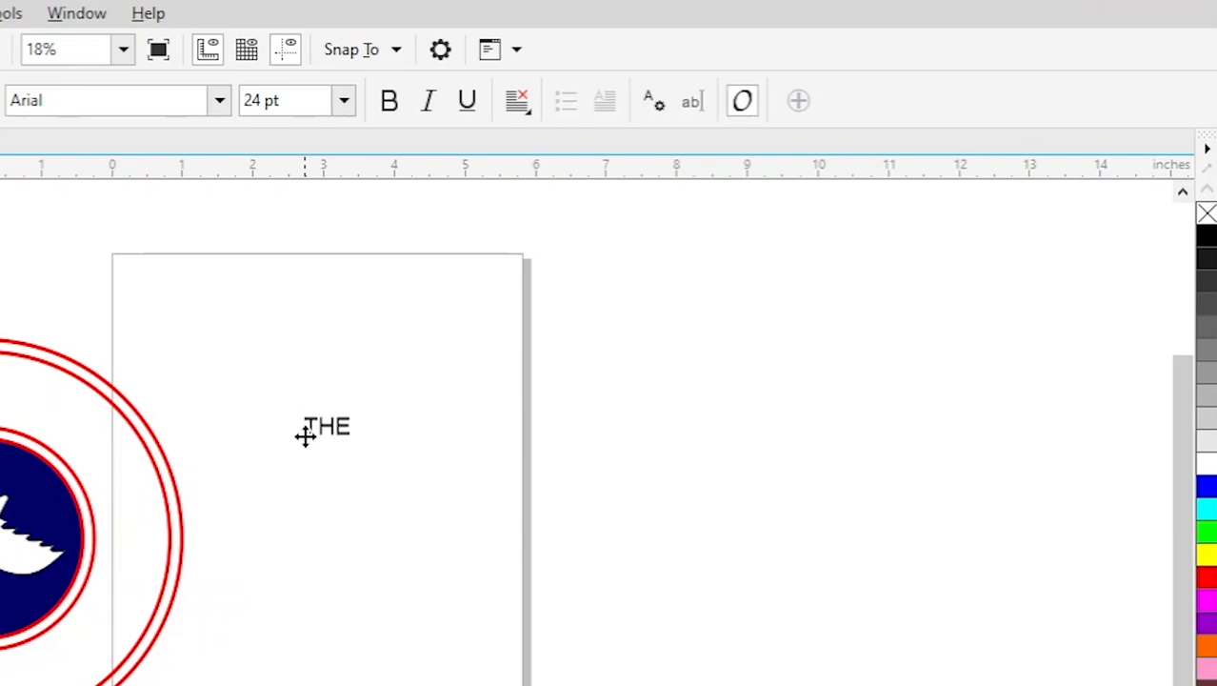
type("REDEE")
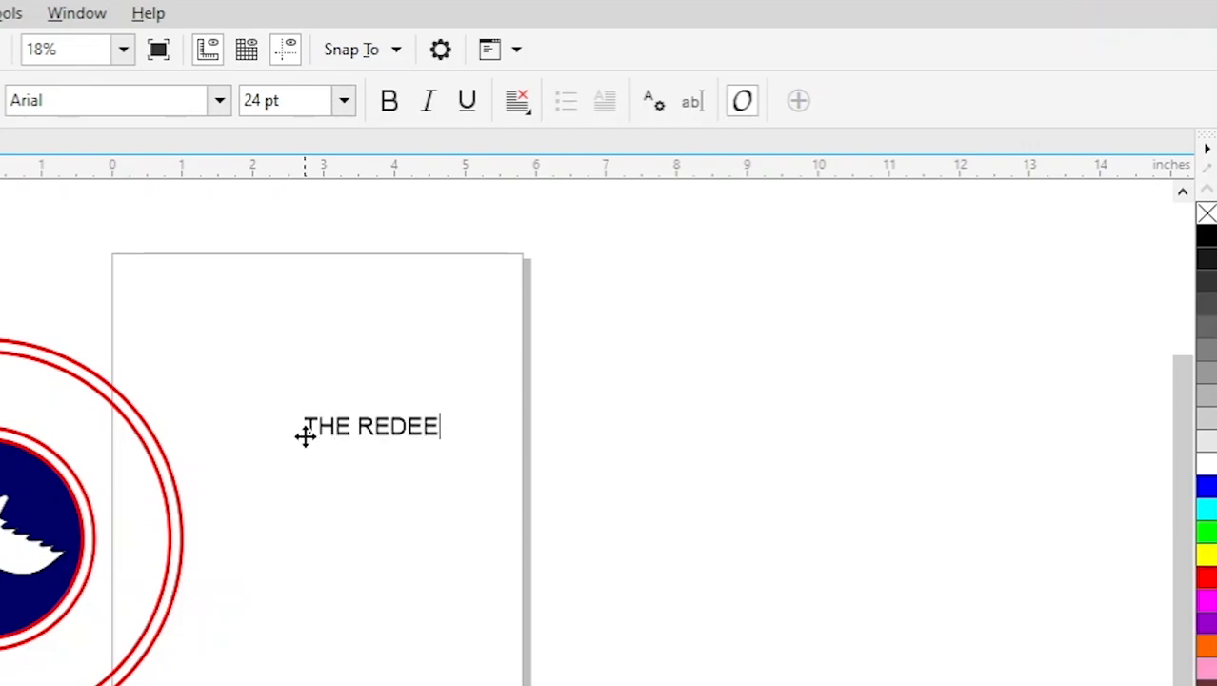
type("MED CH")
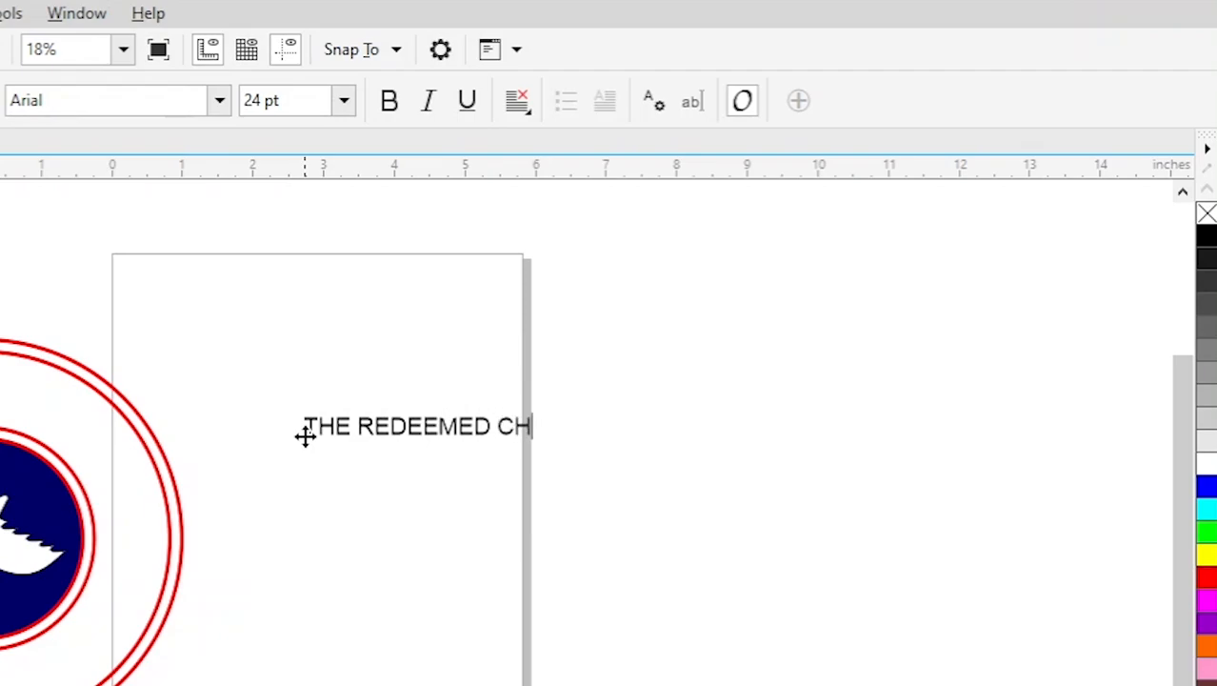
type("RIST")
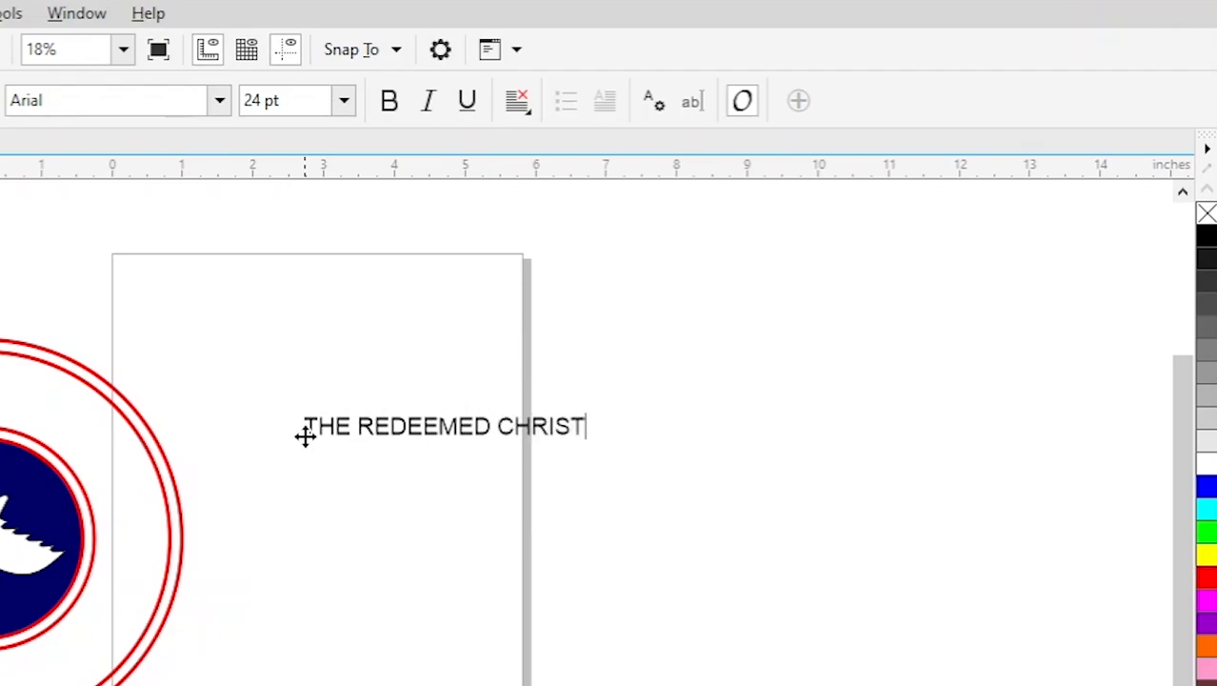
type("IAL")
key("BackSpace")
type("N")
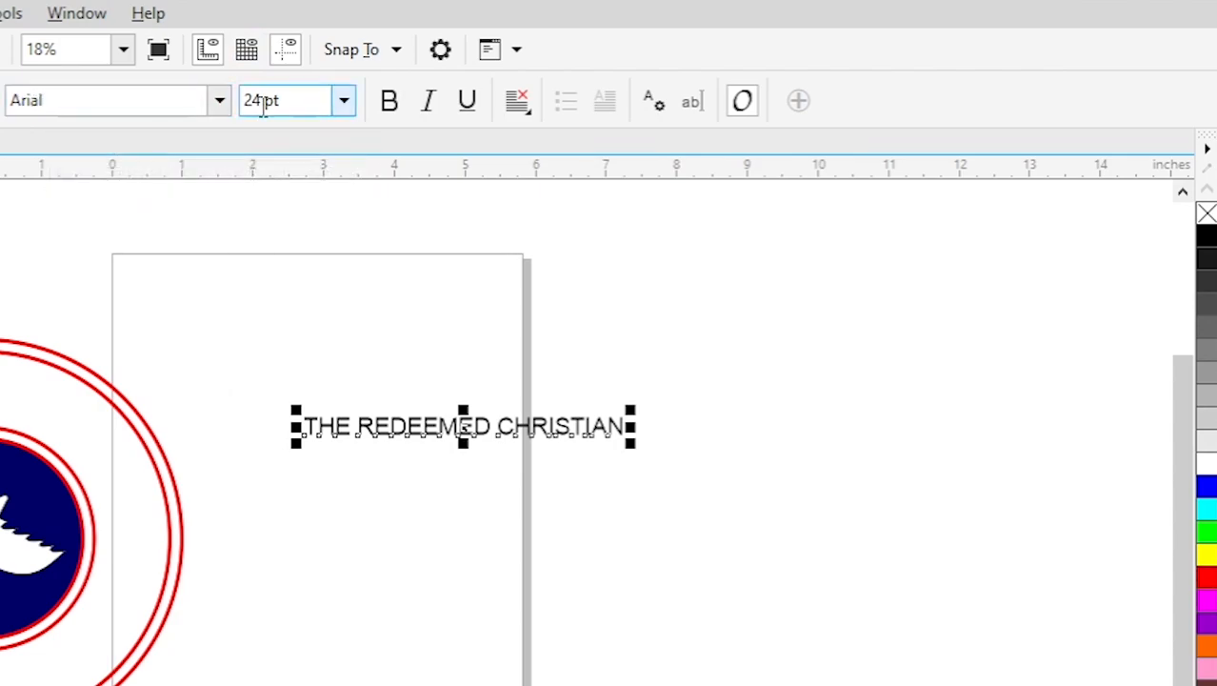
left_click(389, 107)
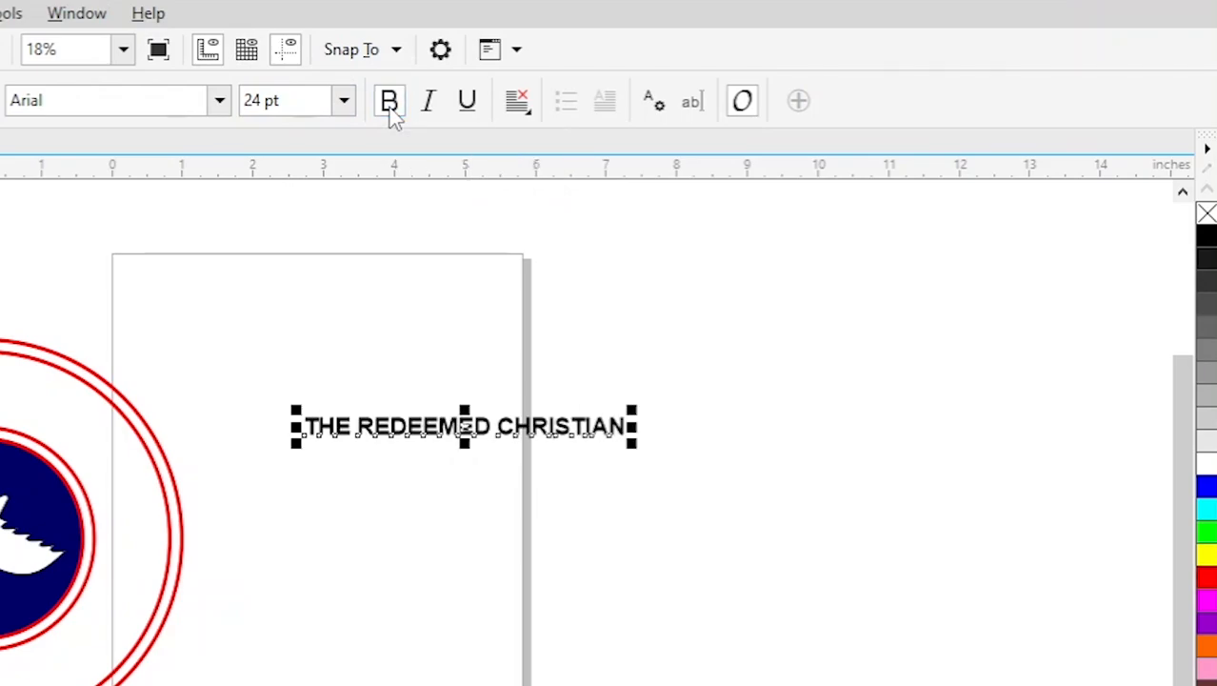
left_click(1206, 535)
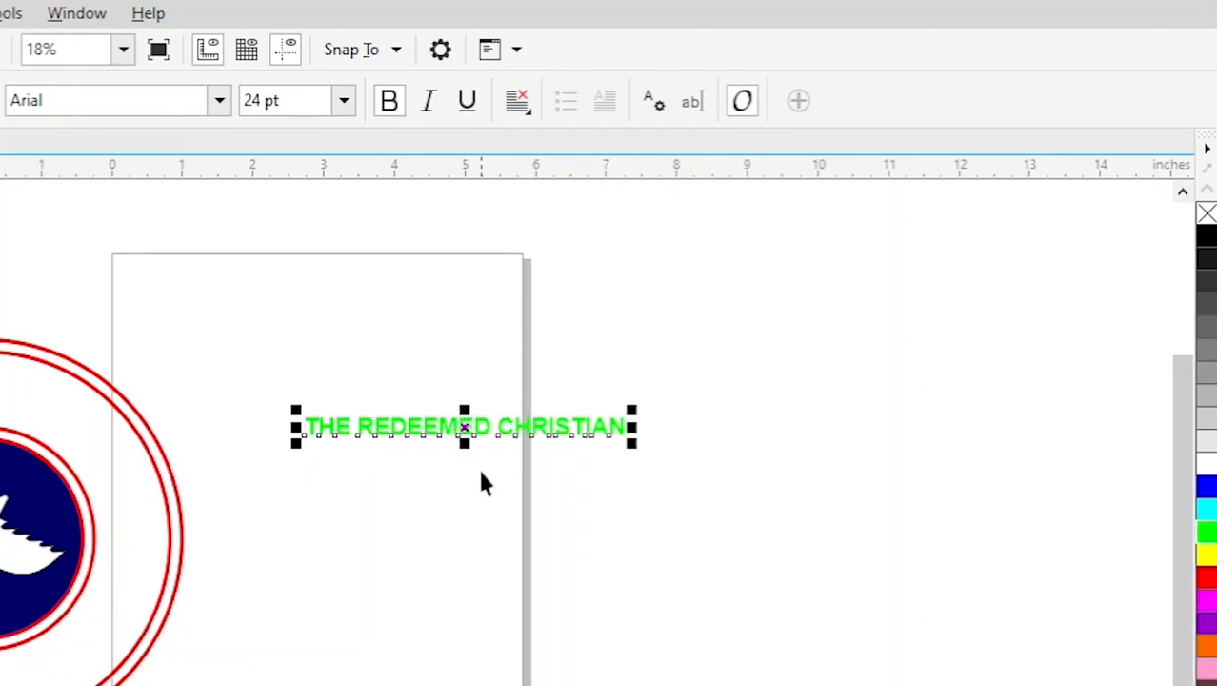
- Duplicate the green text straight below the original and change the copy to read "CHURCH OF GOD"
key("ctrl+d")
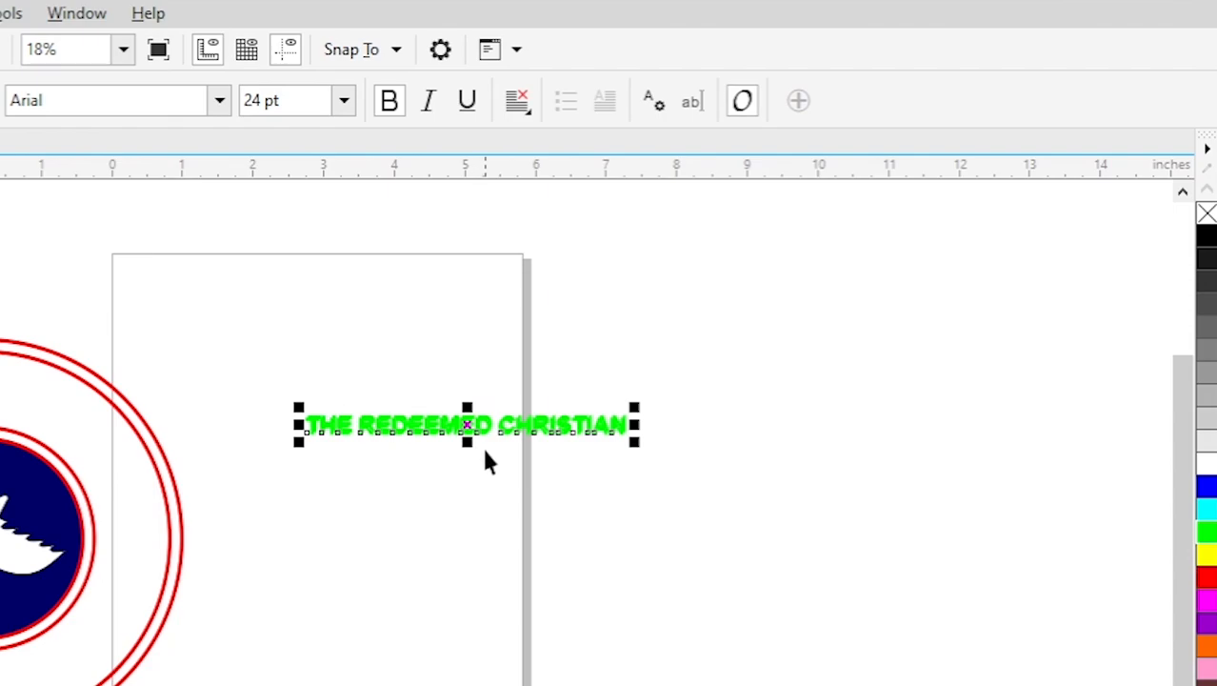
left_click_drag(477, 429, 470, 545)
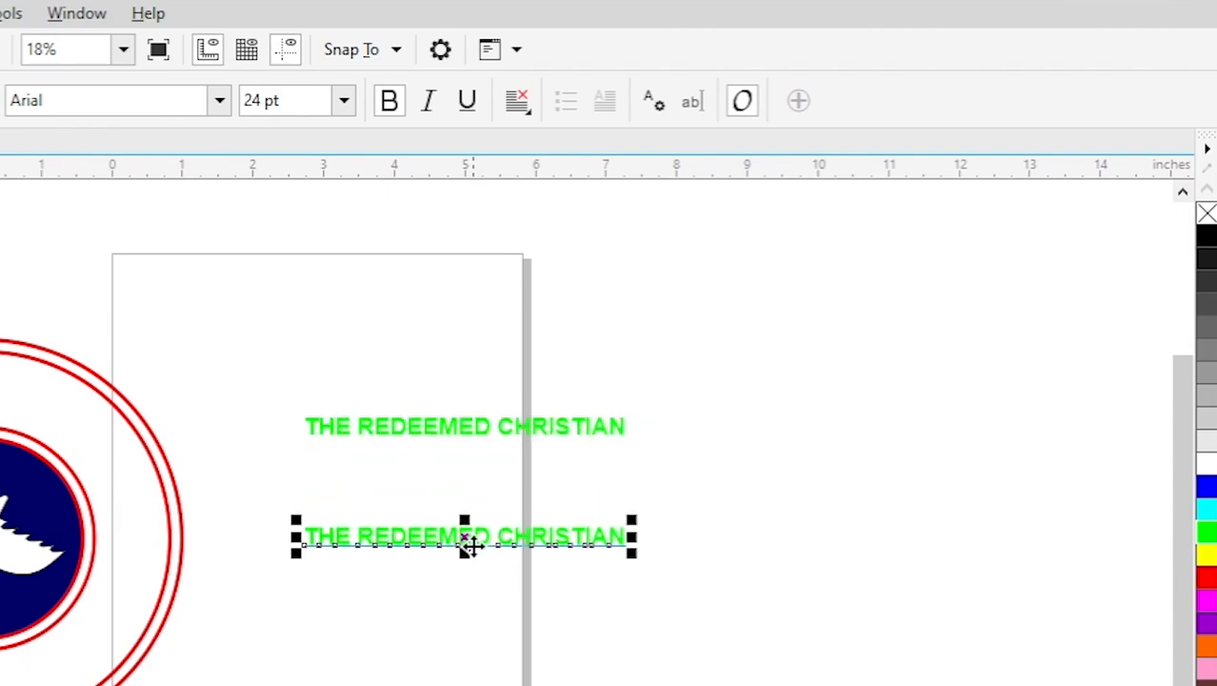
key("Escape")
double_click(548, 538)
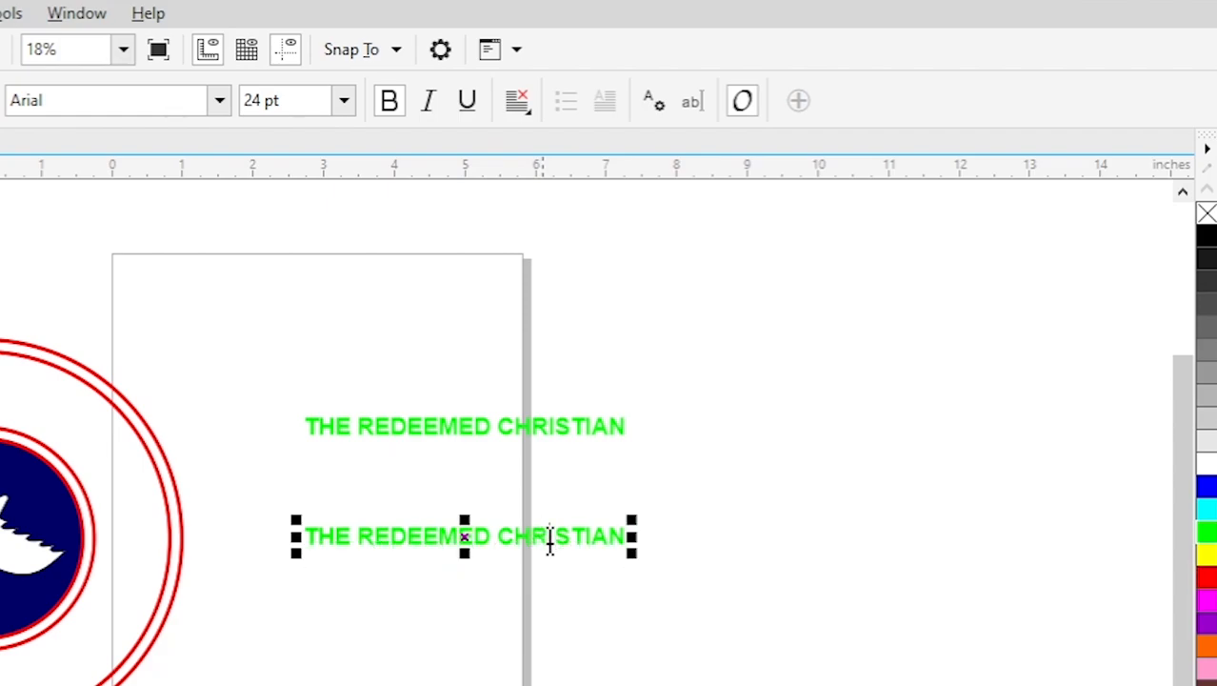
left_click_drag(631, 538, 280, 516)
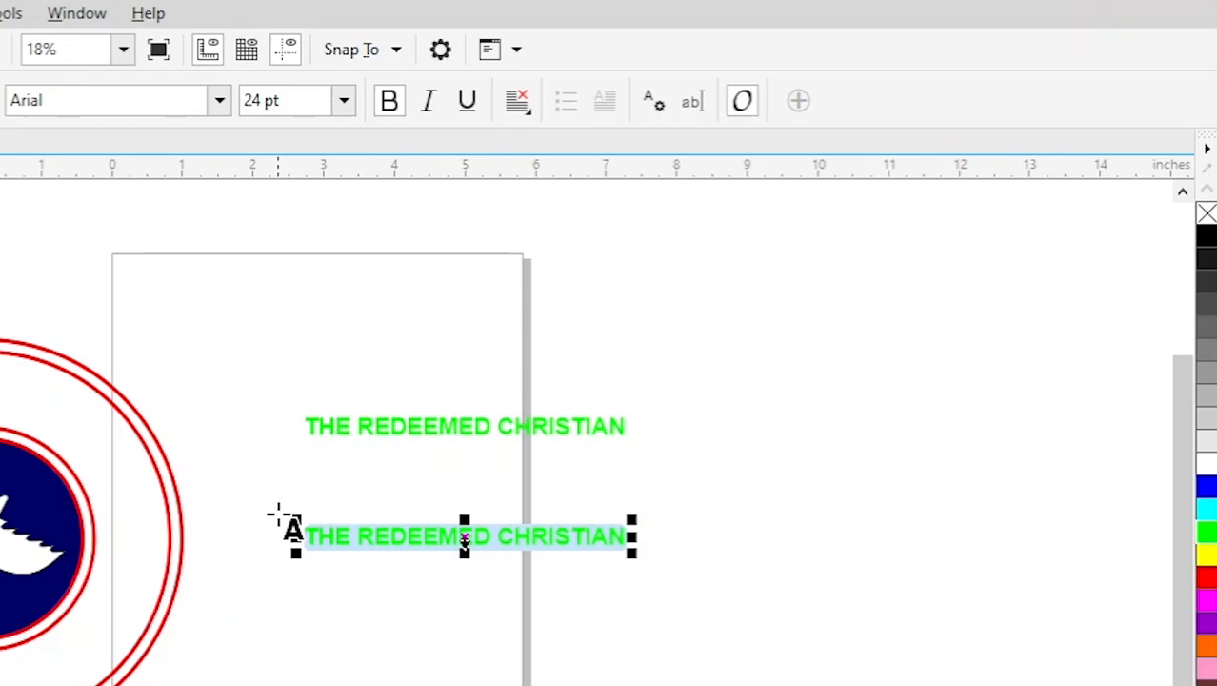
type("CHUR")
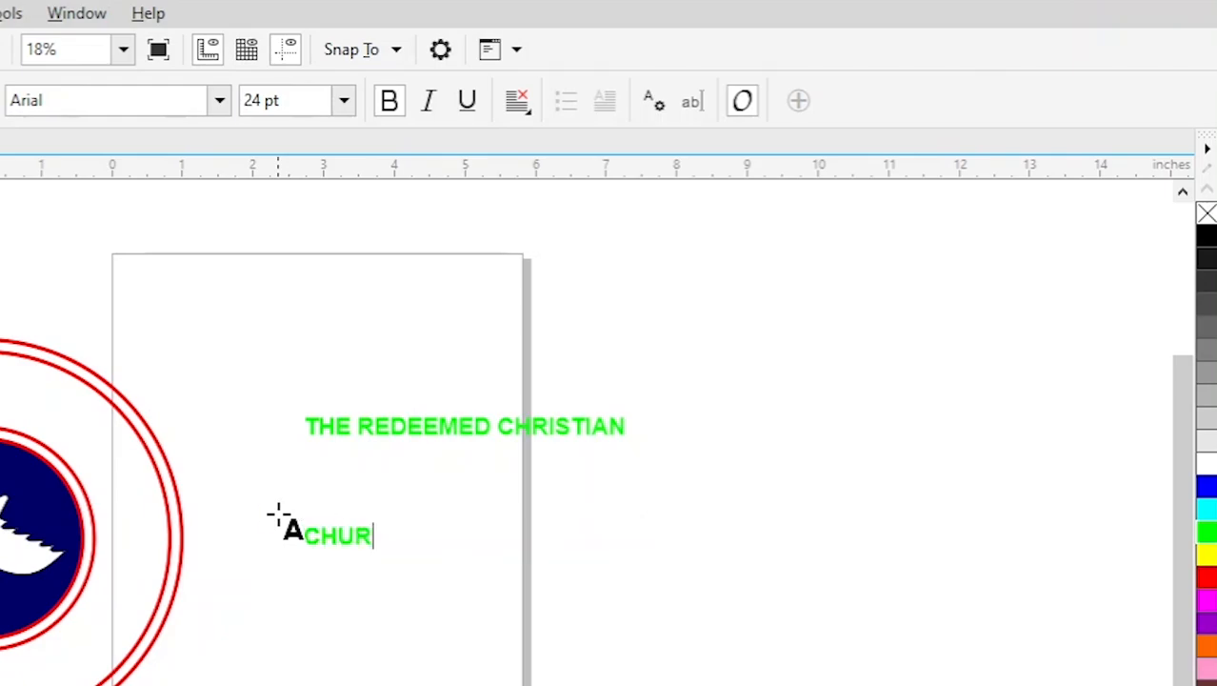
type("CH O")
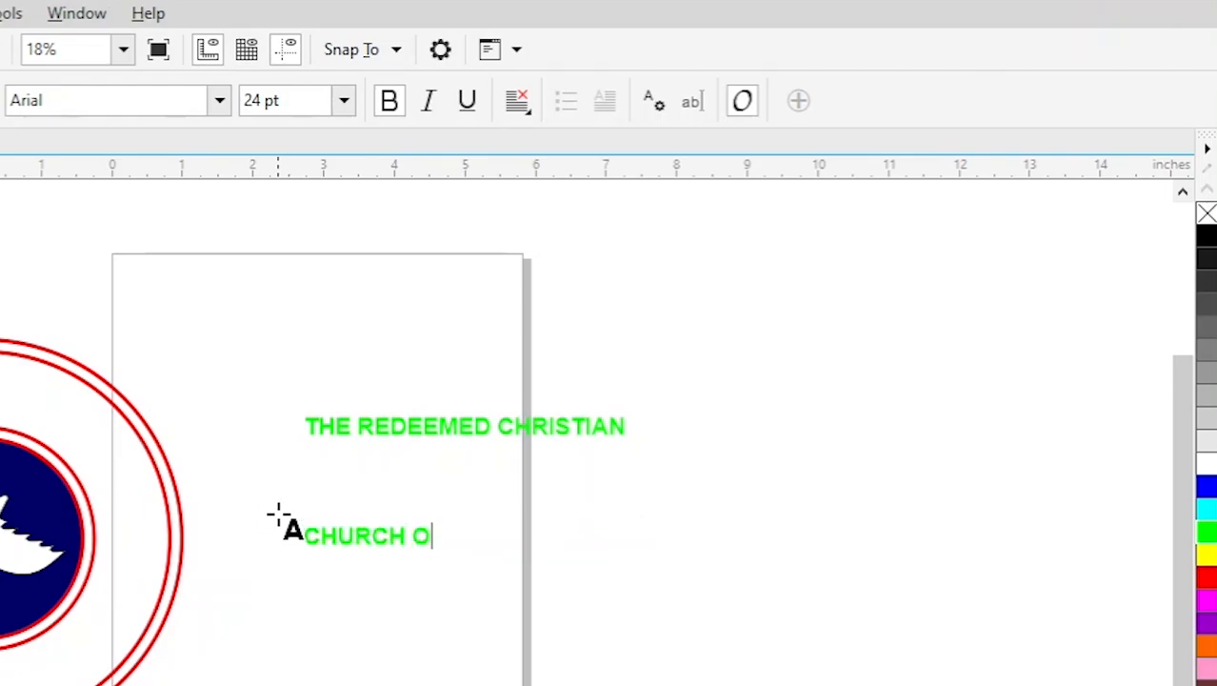
type("F GOD")
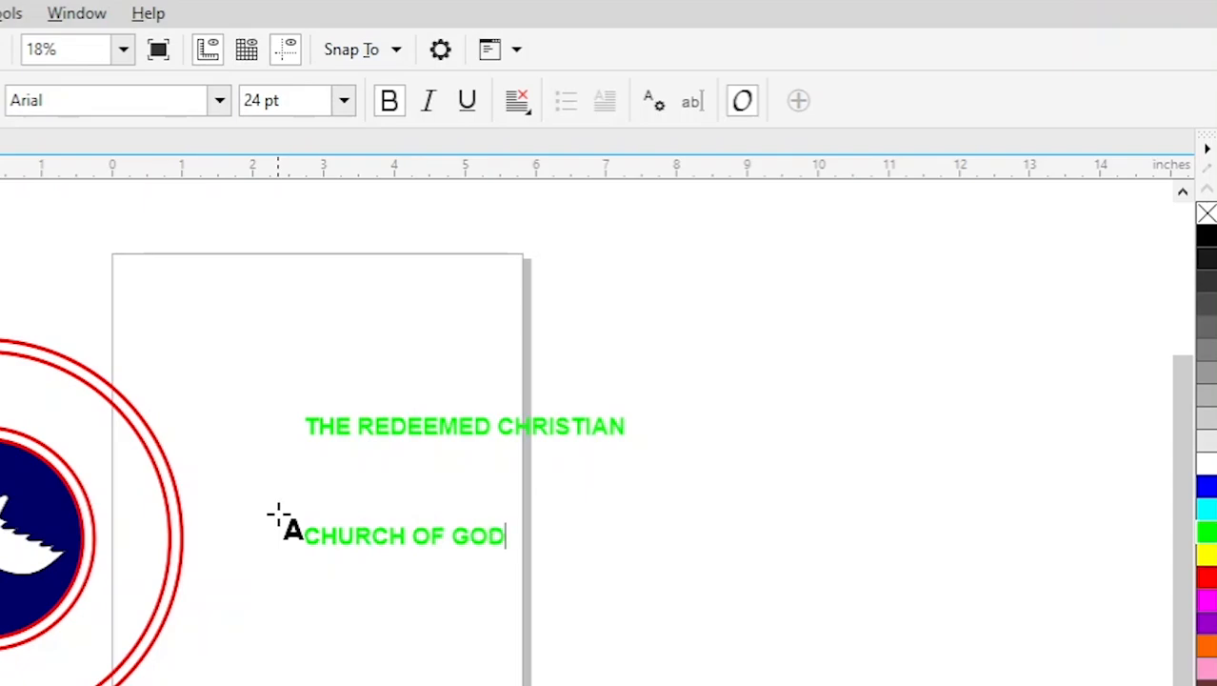
left_click(14, 121)
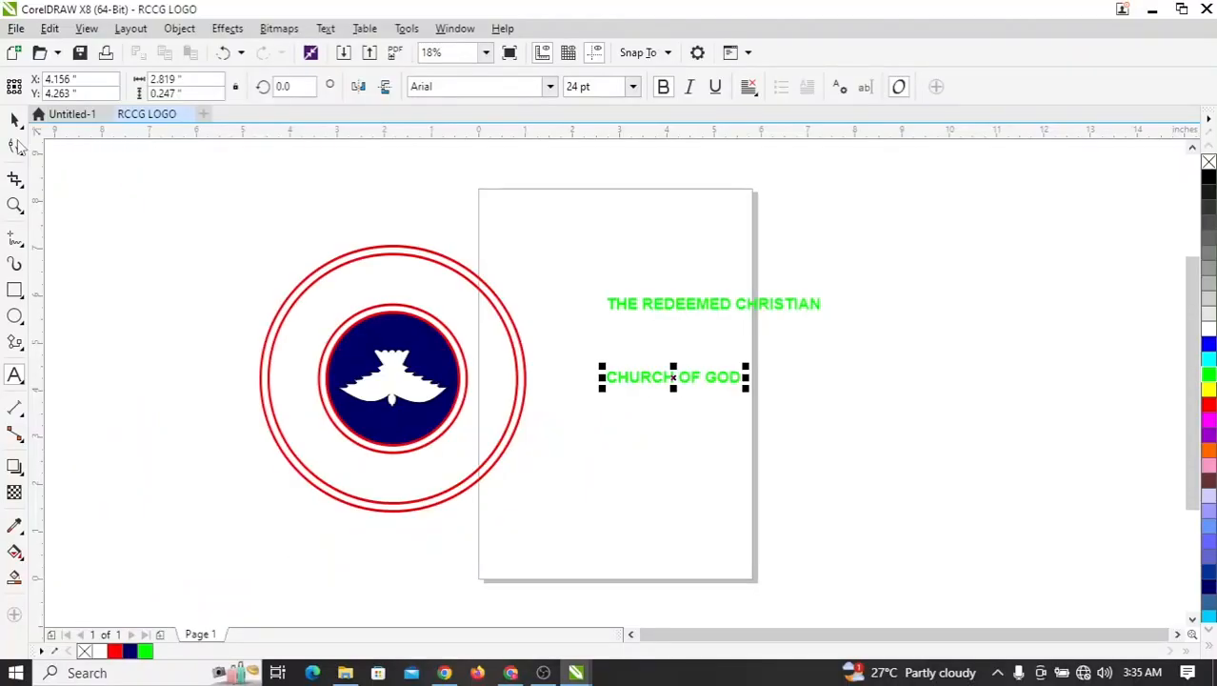
left_click(15, 121)
- Fit "THE REDEEMED CHRISTIAN" along the inner top of the second-largest circle, offset about 0.625 inches, and stretch it across the ring's upper half
left_click(673, 305)
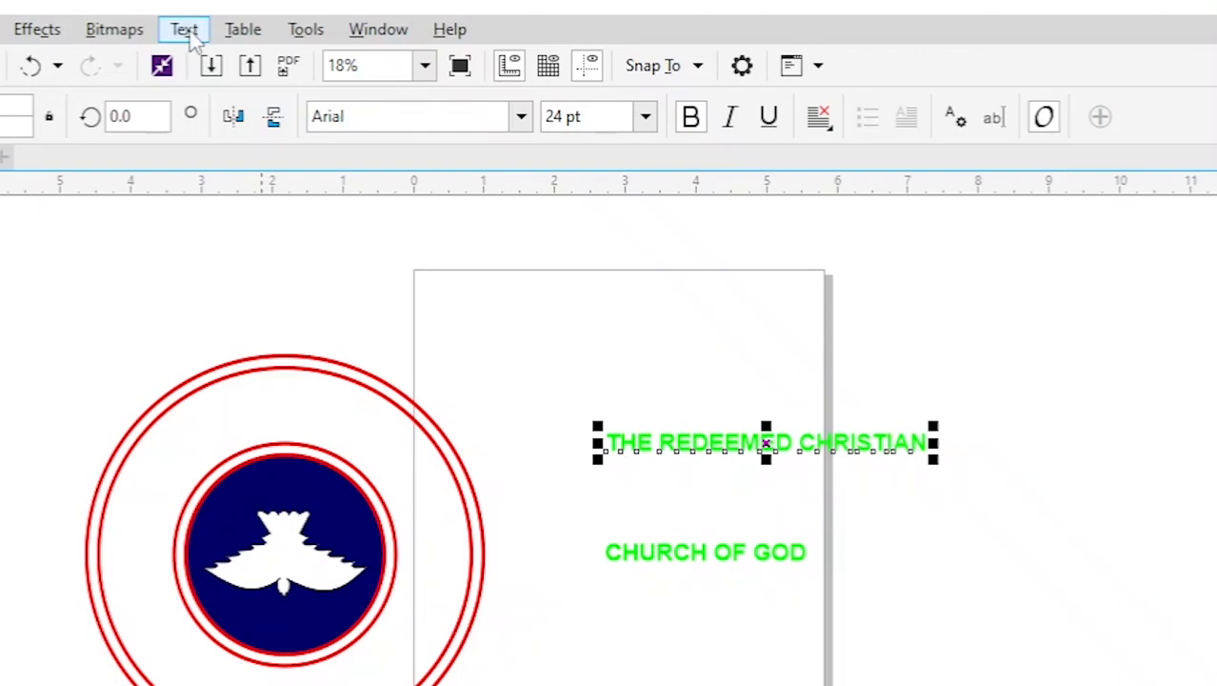
left_click(186, 30)
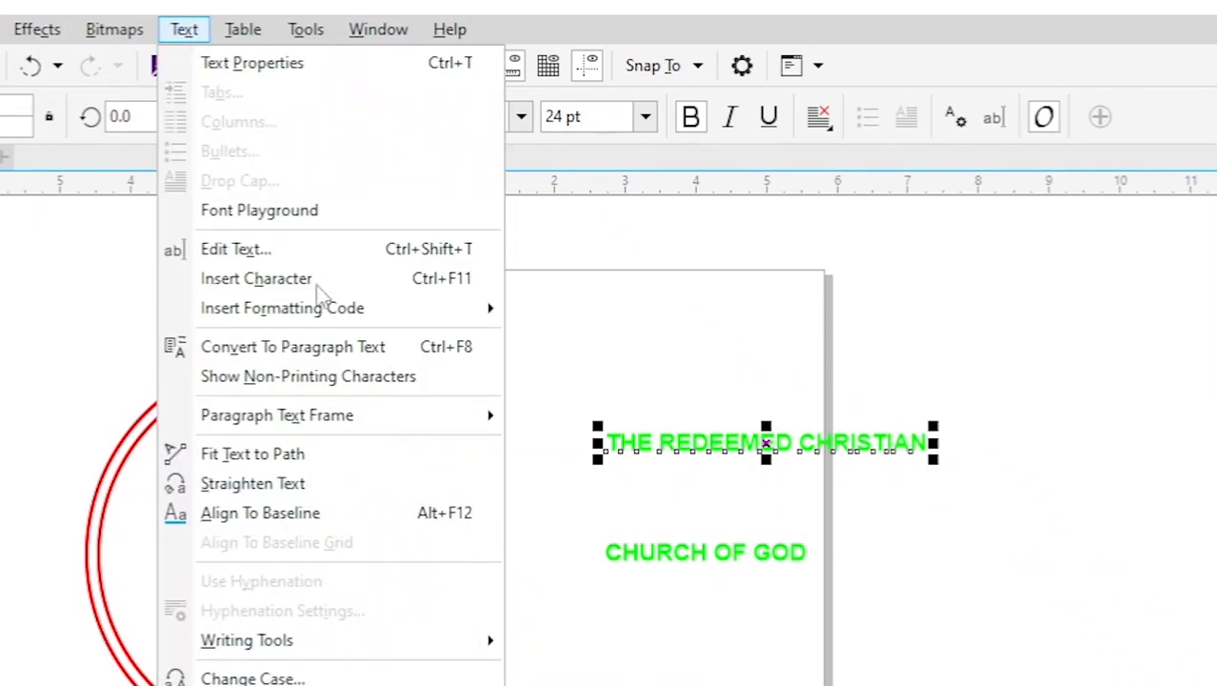
left_click(309, 455)
left_click(293, 408)
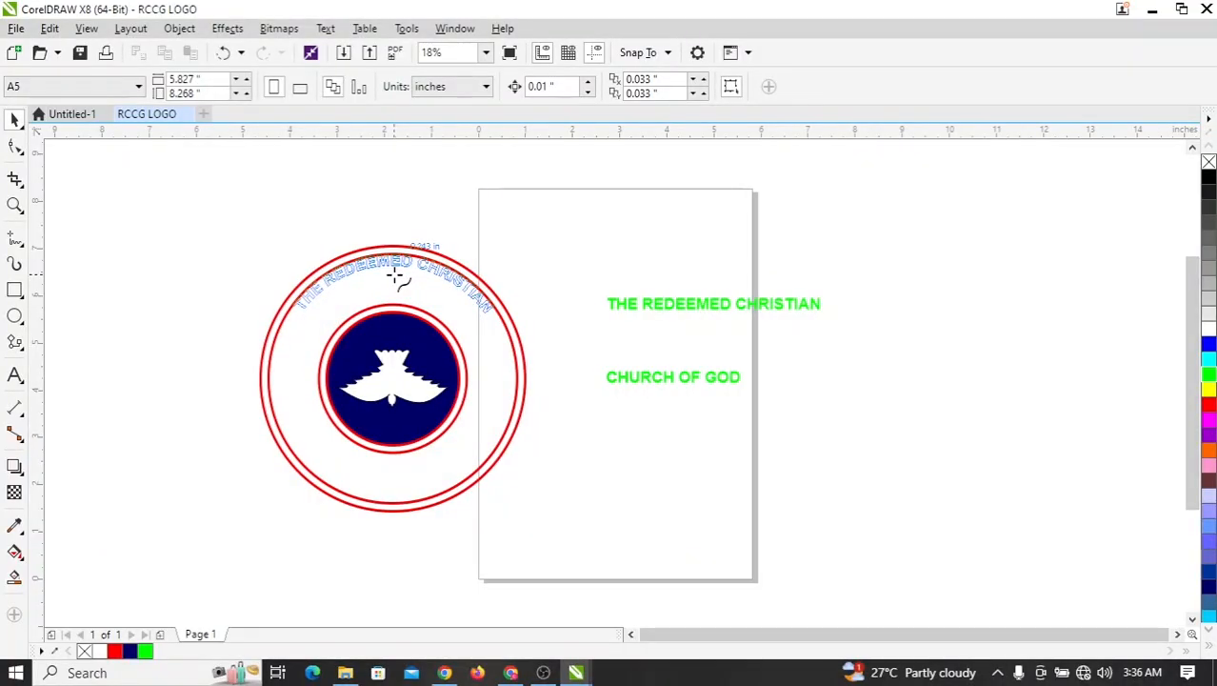
left_click_drag(395, 274, 393, 281)
left_click_drag(273, 245, 272, 240)
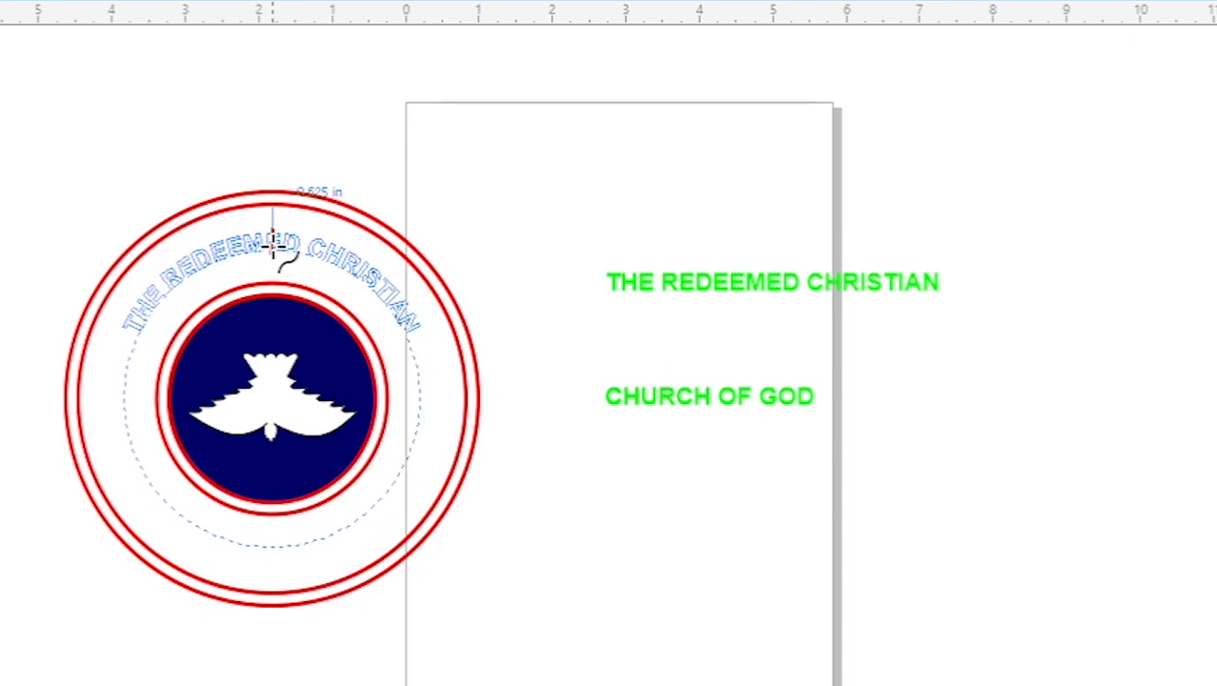
left_click(274, 246)
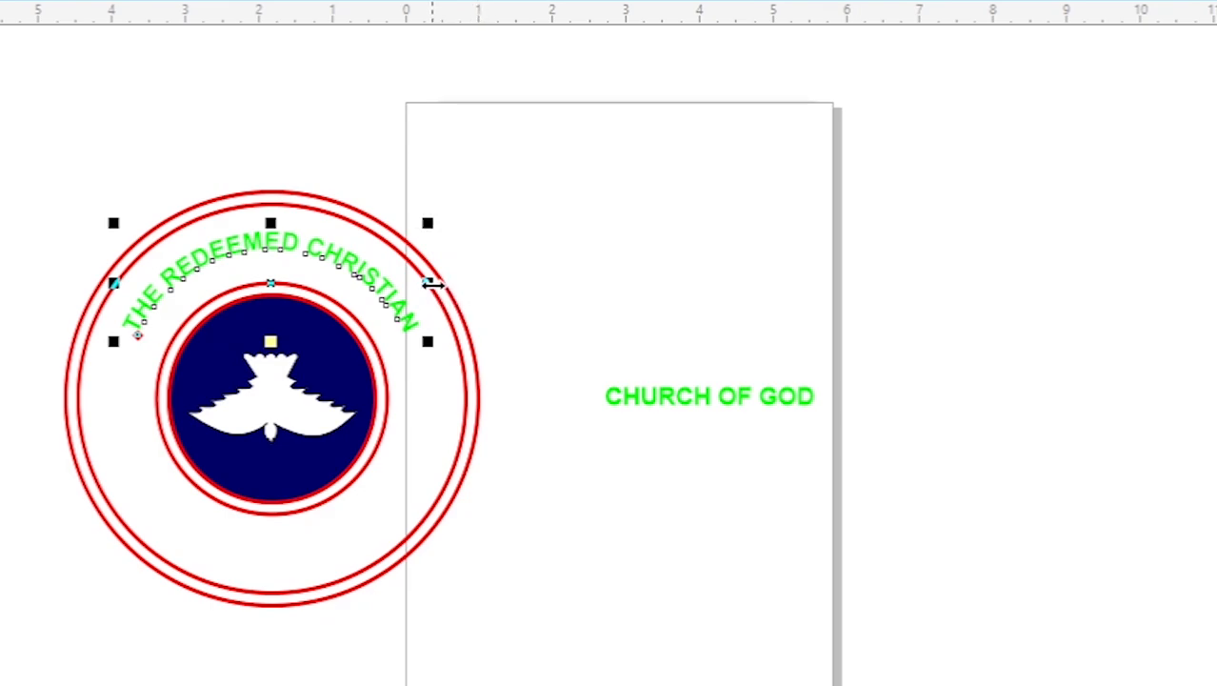
left_click_drag(433, 284, 553, 286)
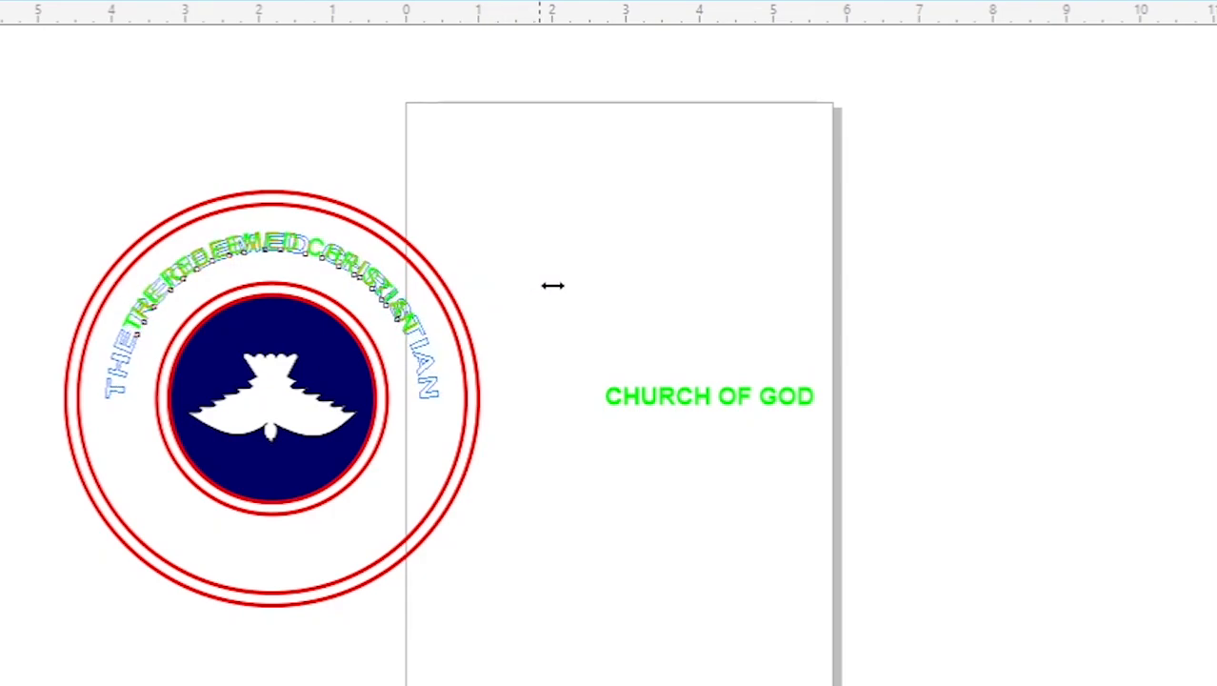
left_click_drag(553, 285, 558, 286)
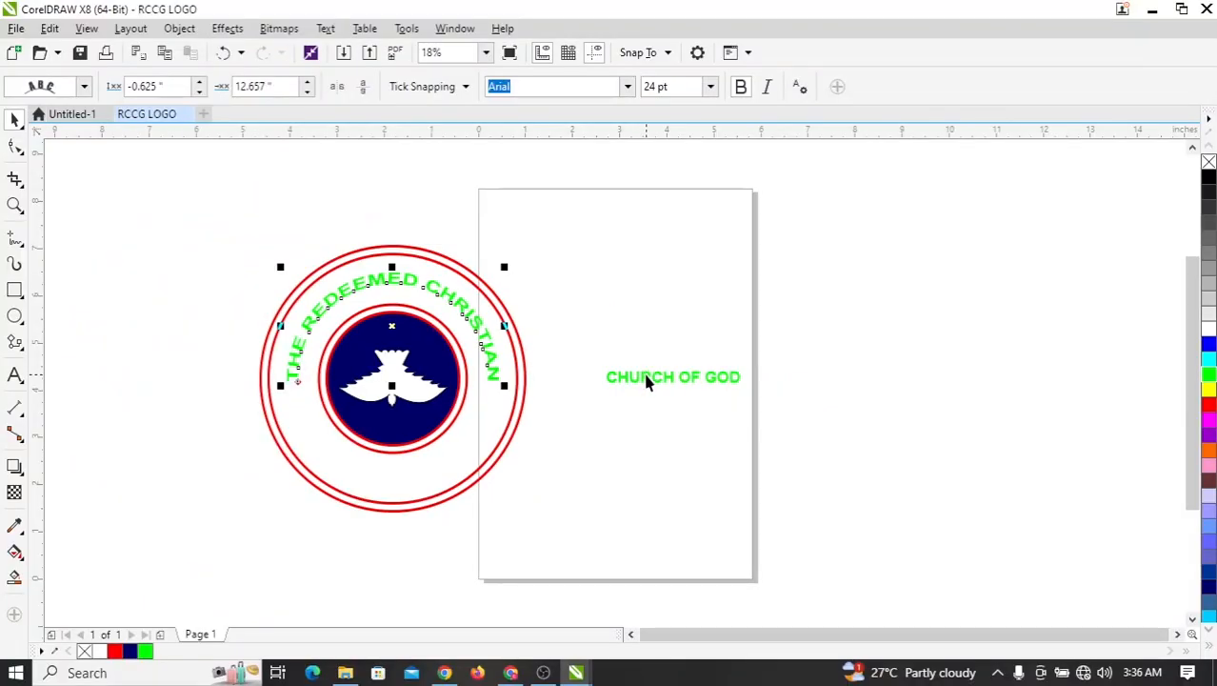
- Fit "CHURCH OF GOD" along the inner bottom of the second-largest circle, offset about 0.625 inches
left_click(647, 379)
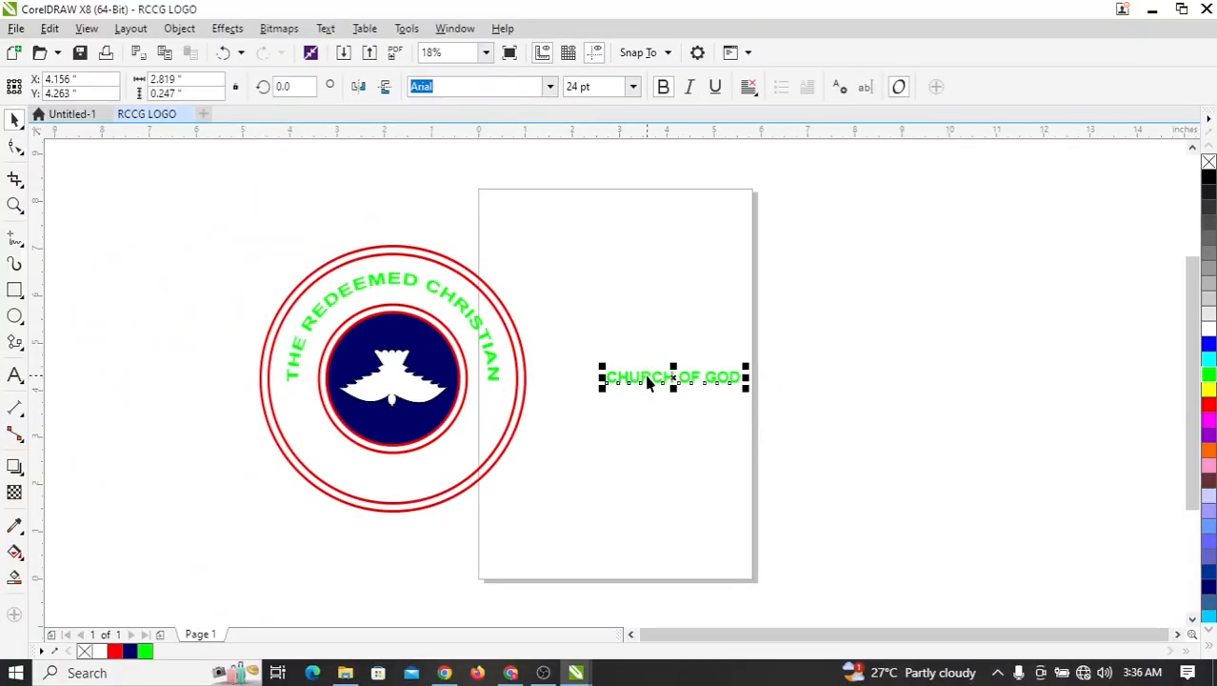
left_click(325, 28)
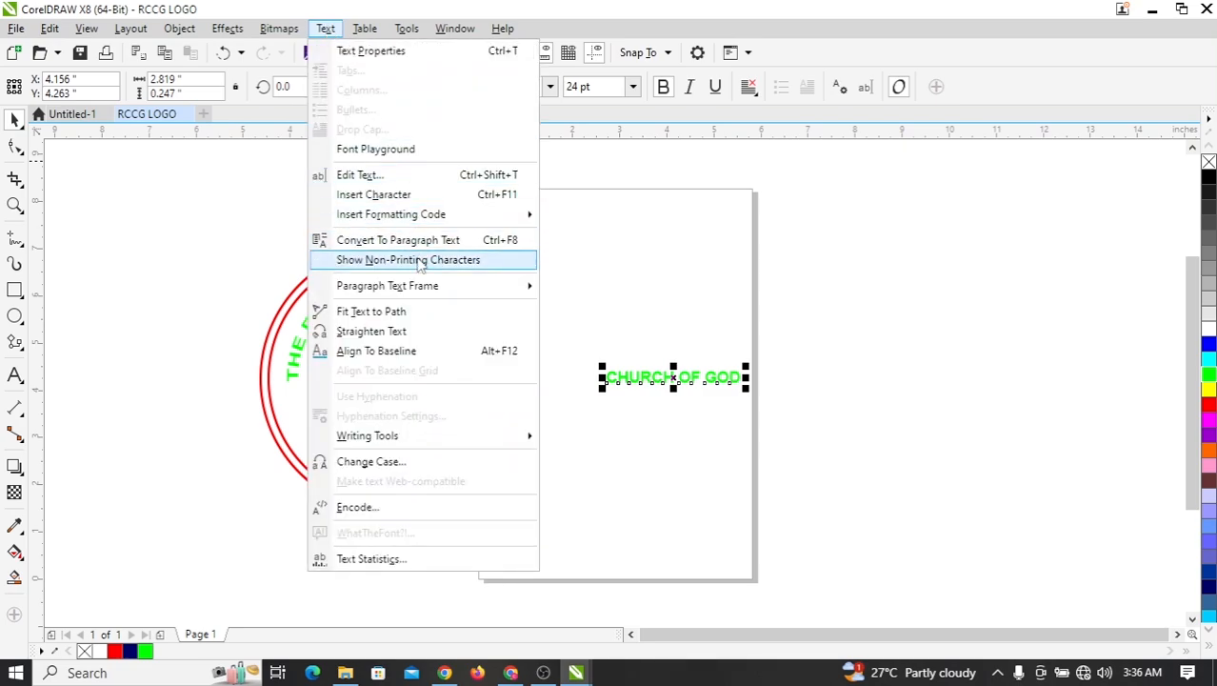
left_click(404, 314)
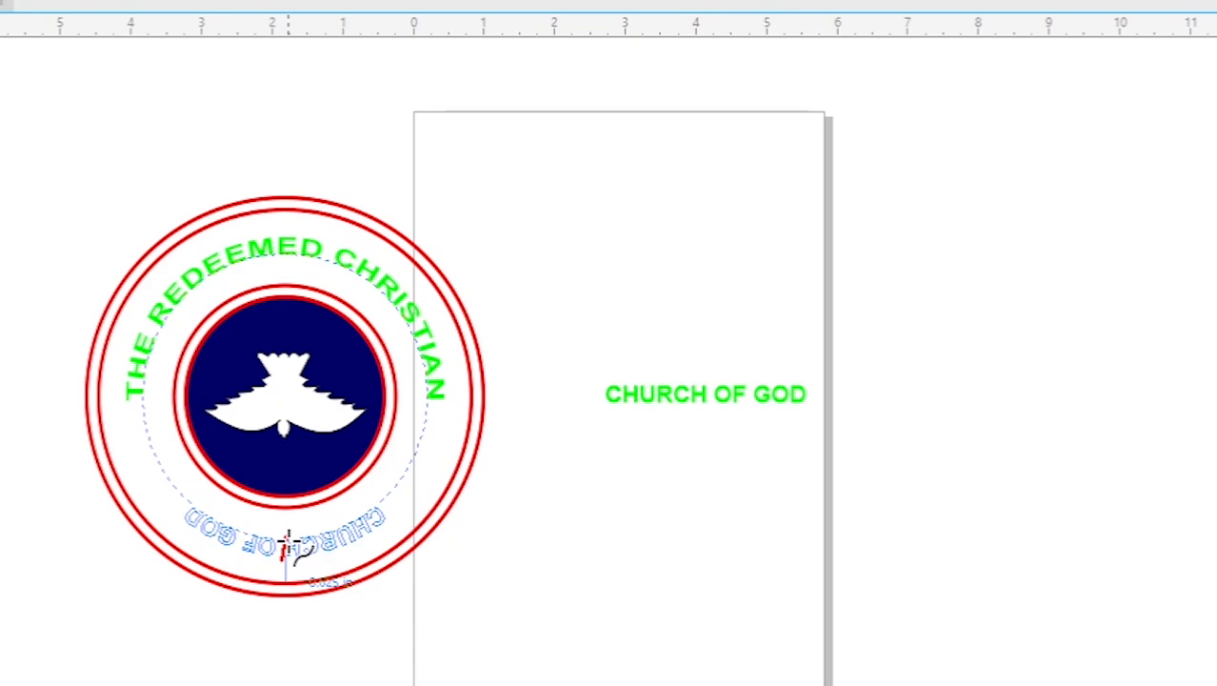
left_click(285, 543)
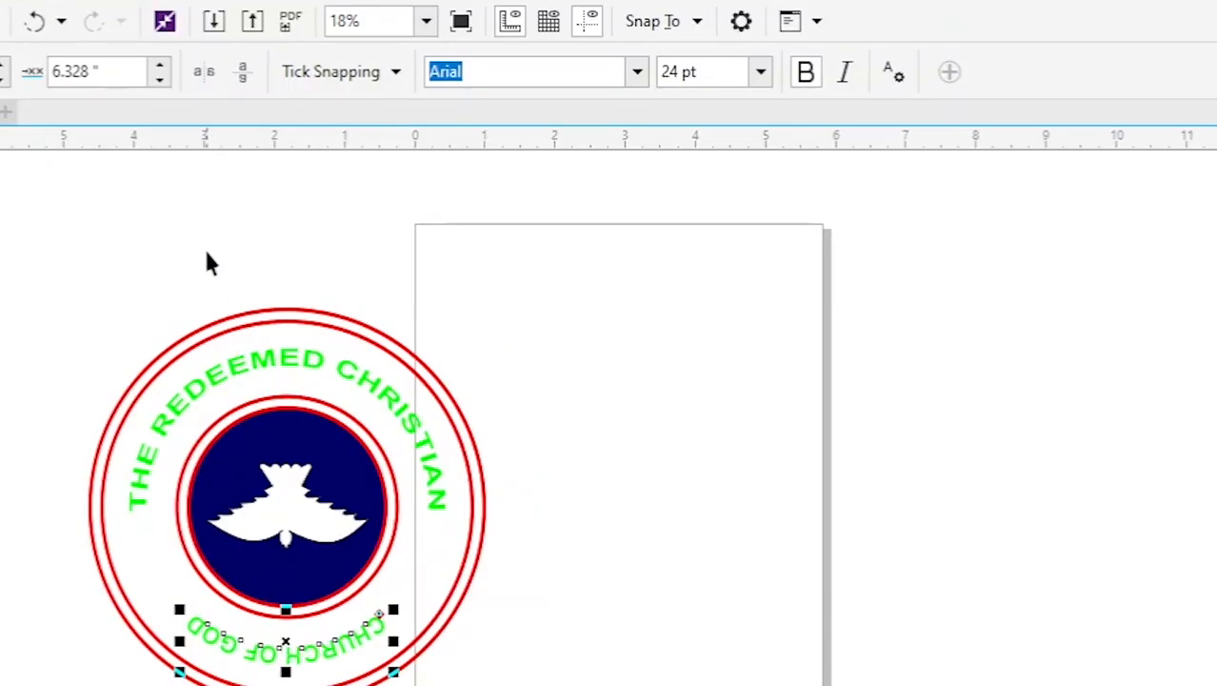
- Mirror the fitted "CHURCH OF GOD" horizontally and vertically, and shift it outward to an offset of about 0.375 inches from the circle
left_click(205, 74)
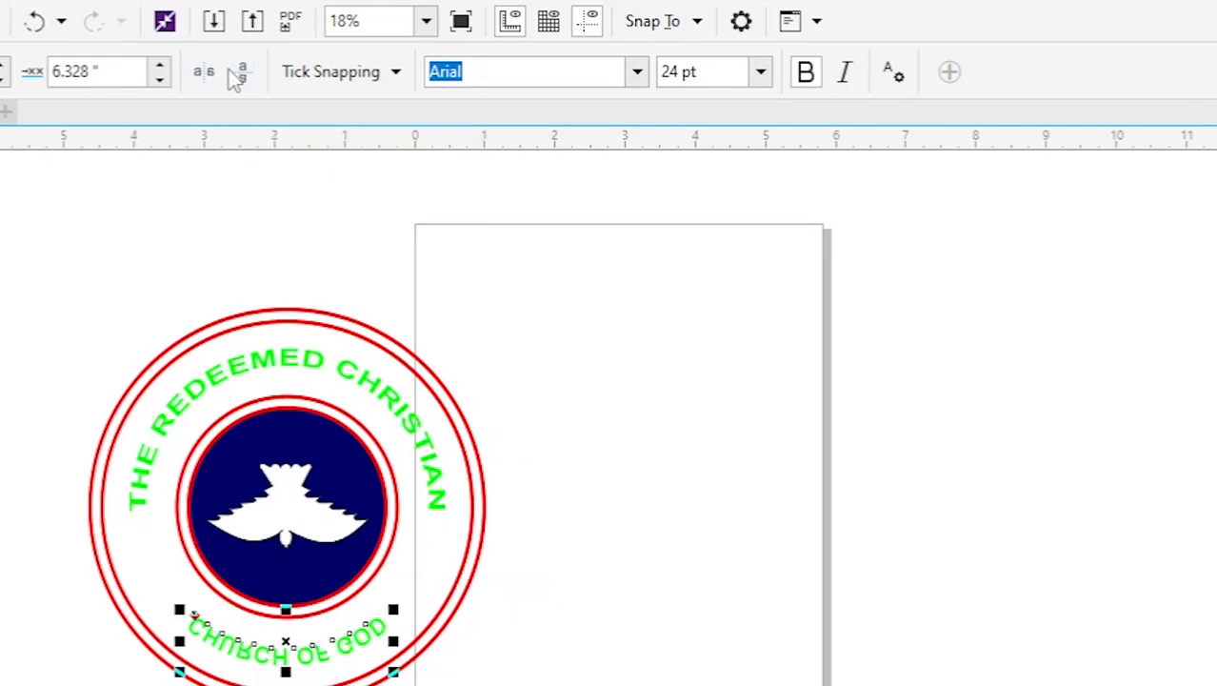
left_click(241, 74)
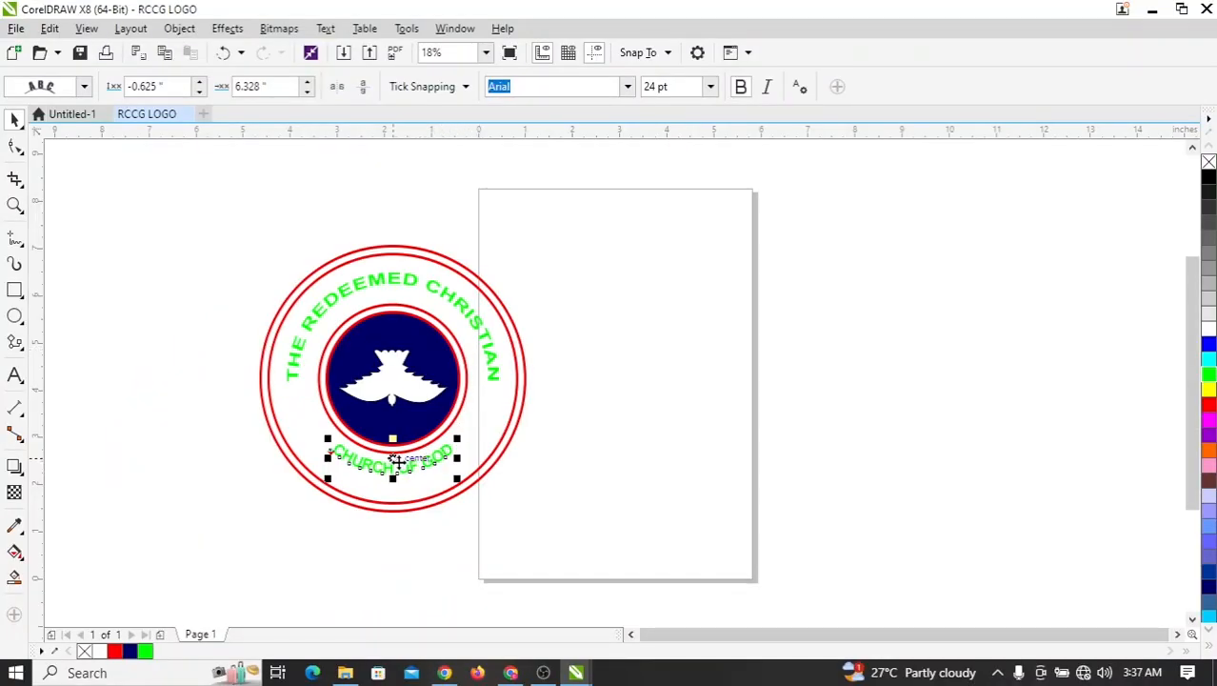
left_click_drag(394, 461, 506, 460)
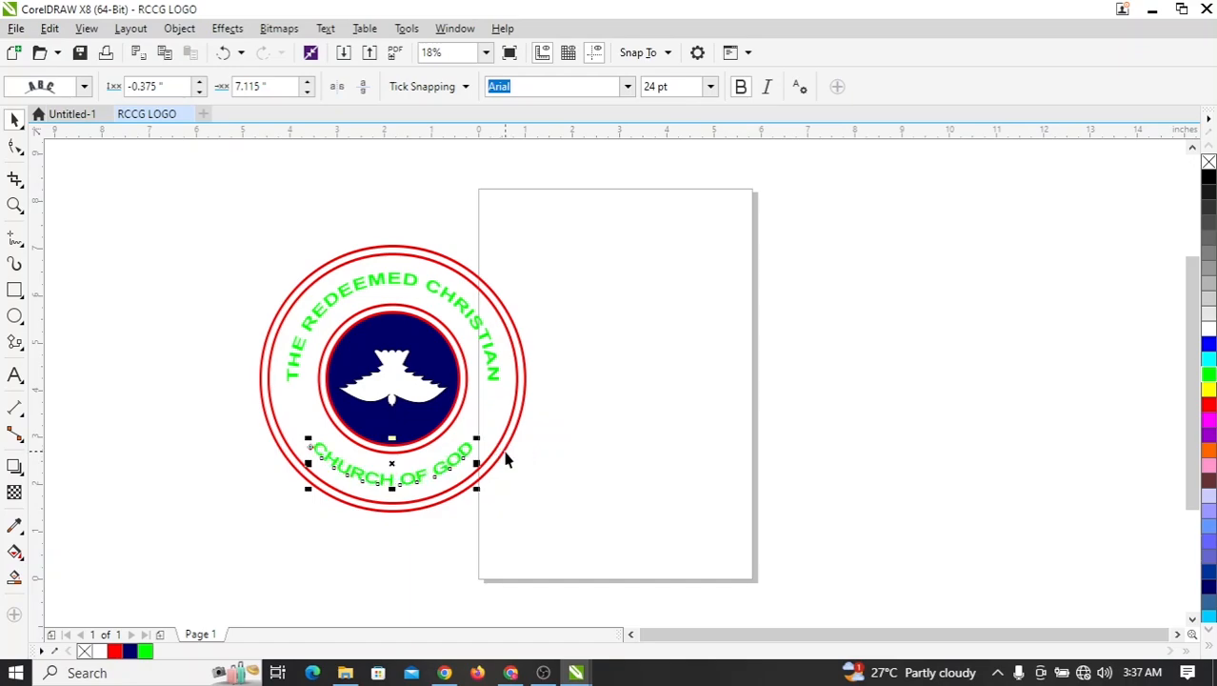
left_click(661, 357)
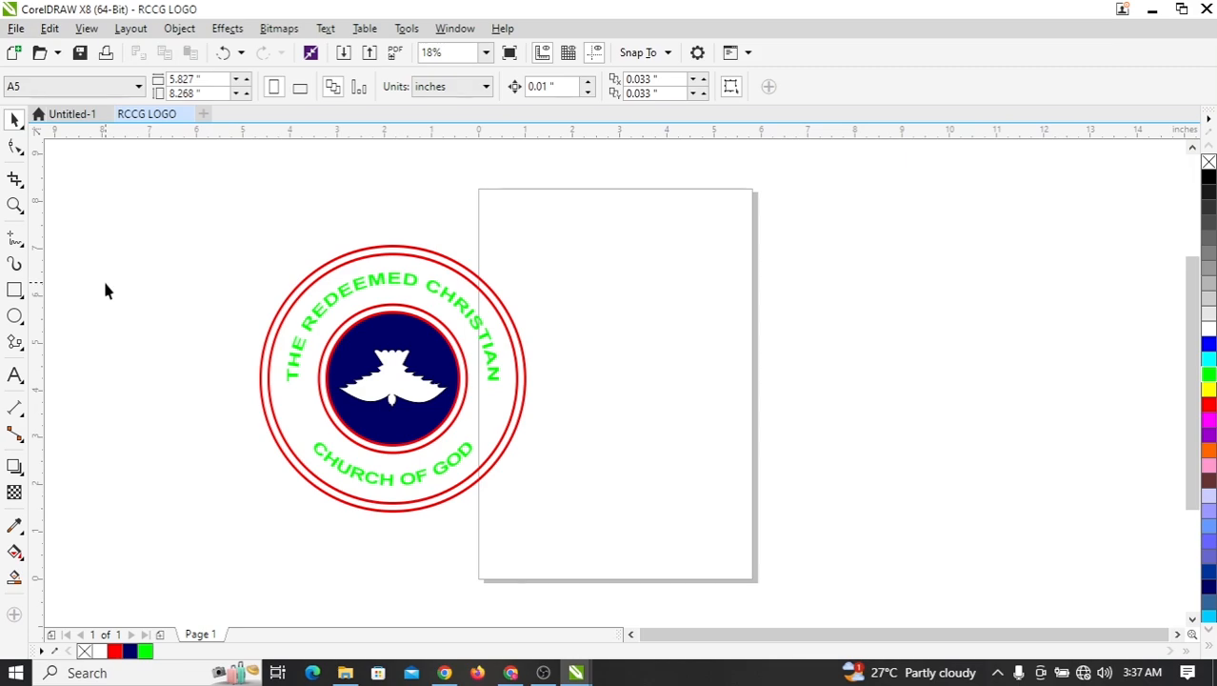
- Add an asterisk as a separate text object on the page's lower half and enlarge it to about 99 pt
left_click(19, 379)
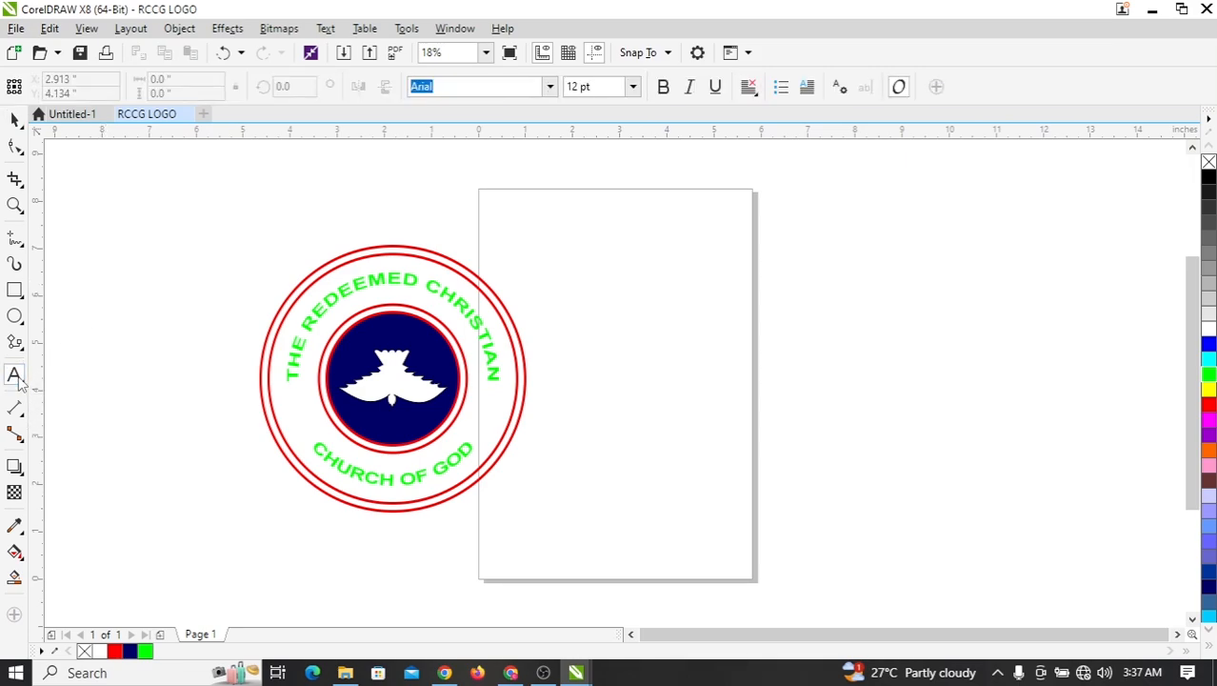
left_click(635, 421)
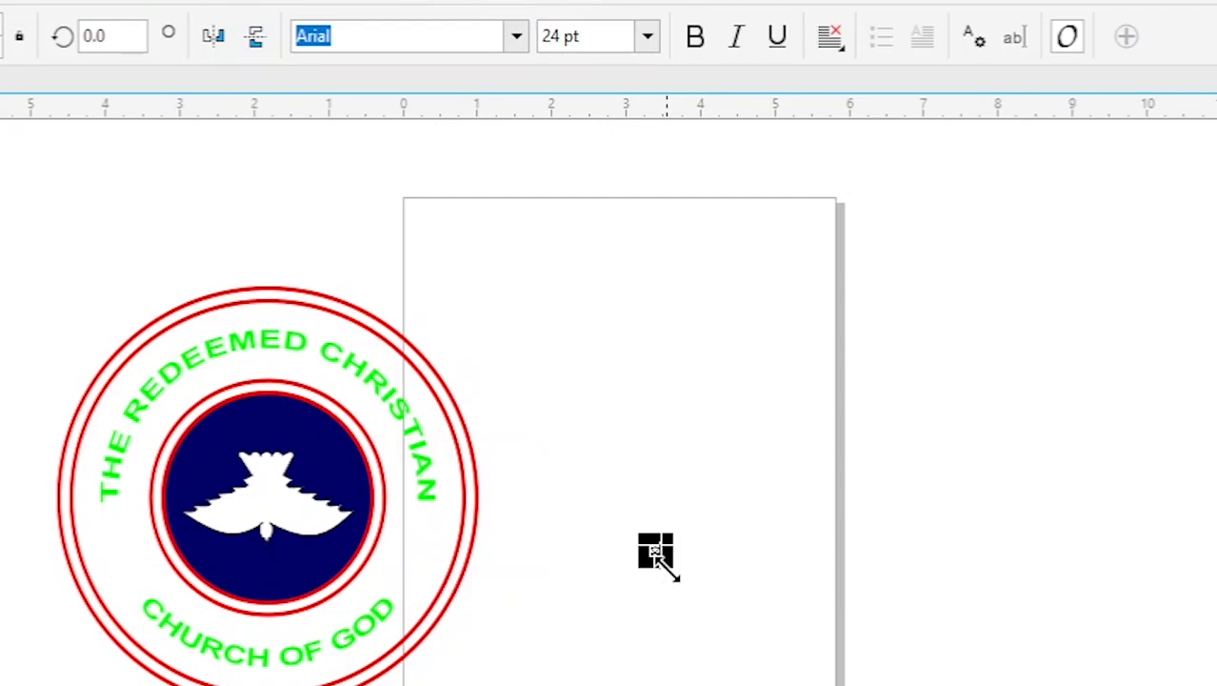
left_click(712, 602)
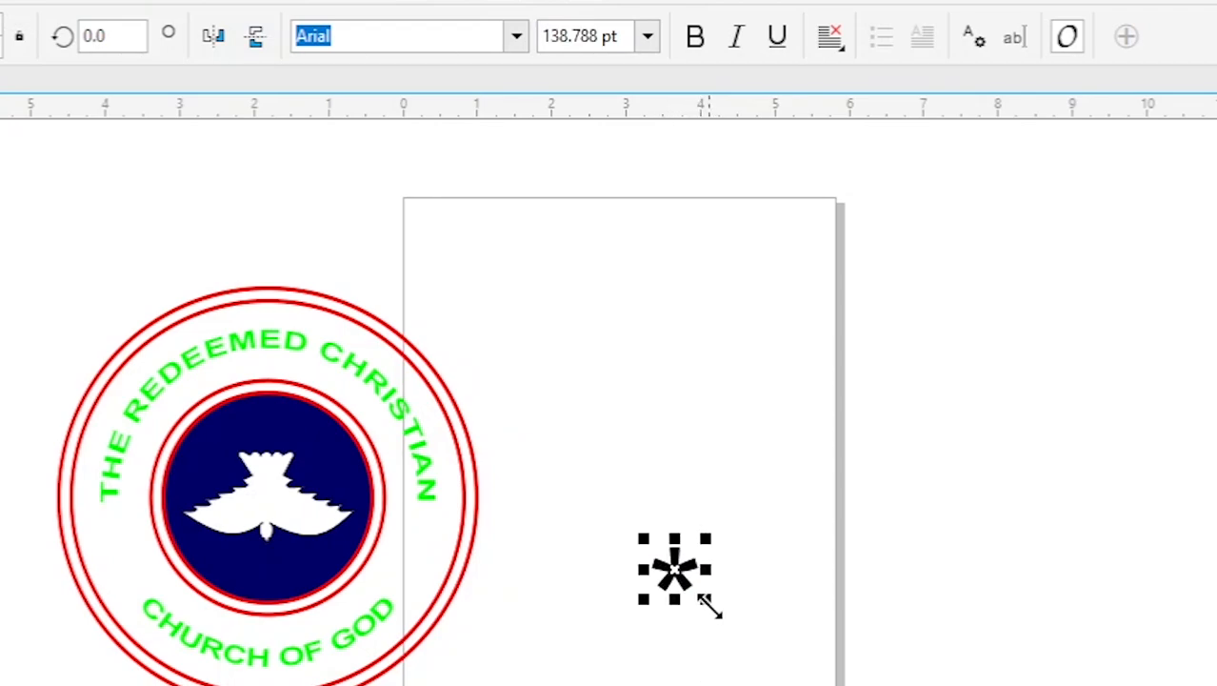
left_click_drag(709, 606, 697, 599)
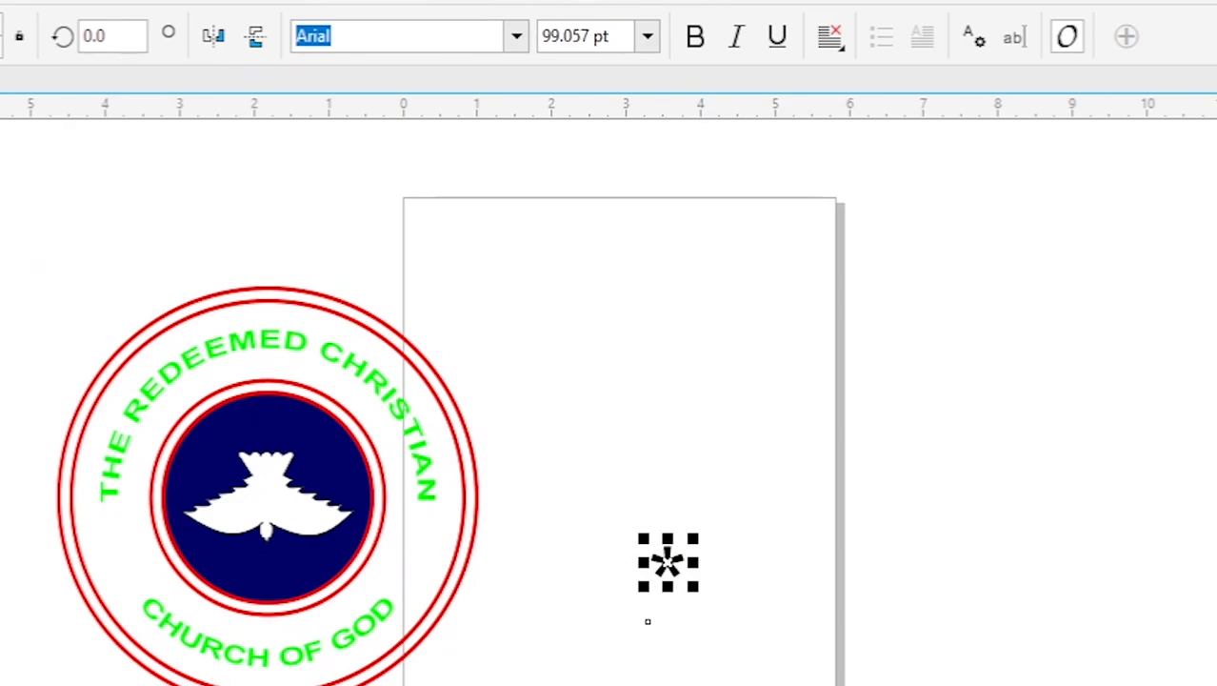
- Change the asterisk's font to Bodoni Bd BT, colour it bright green and scale it down slightly
left_click(516, 46)
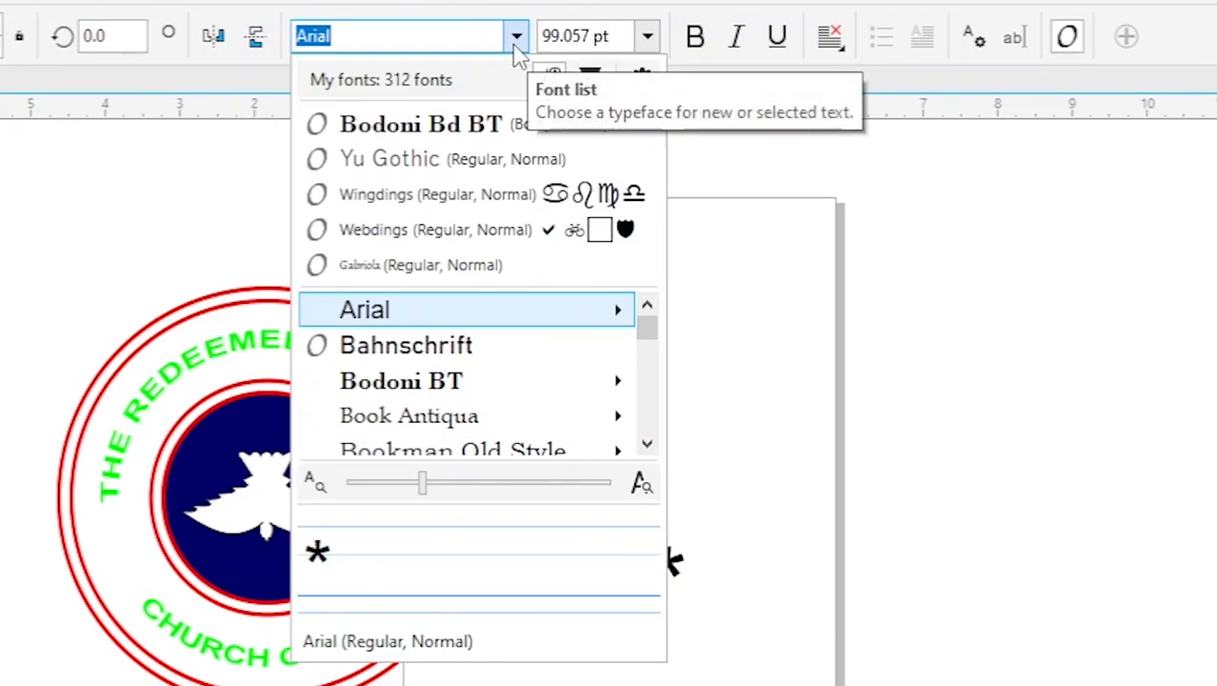
mouse_move(405, 381)
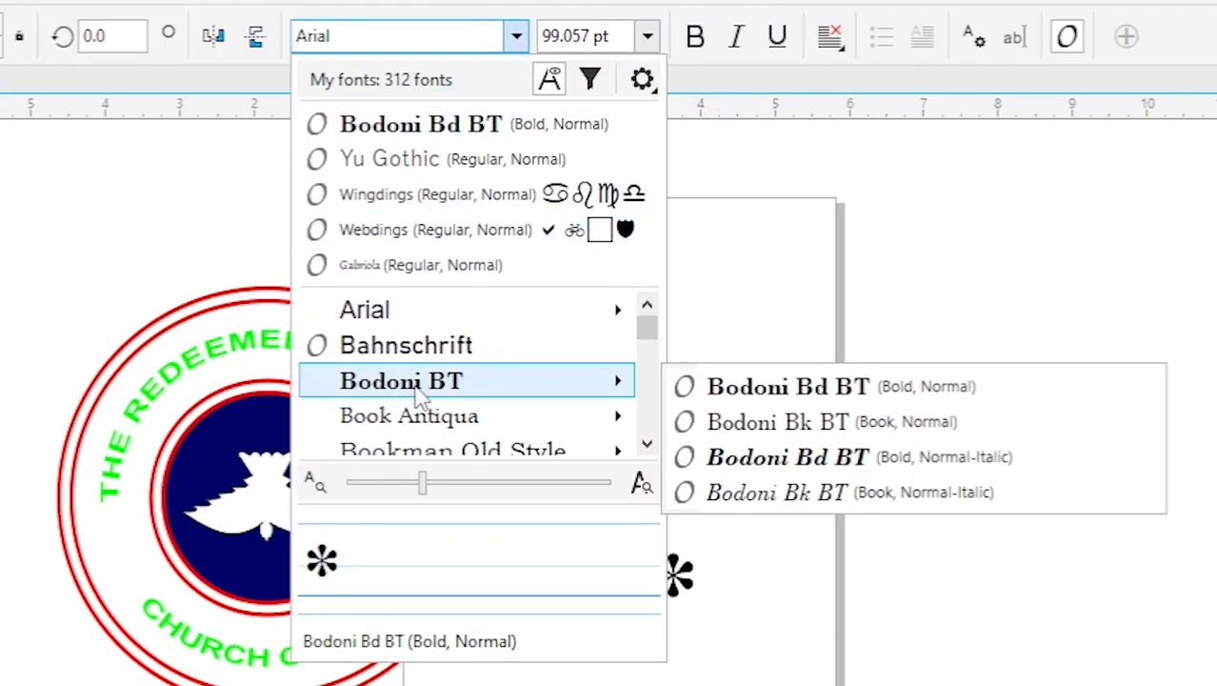
left_click(444, 393)
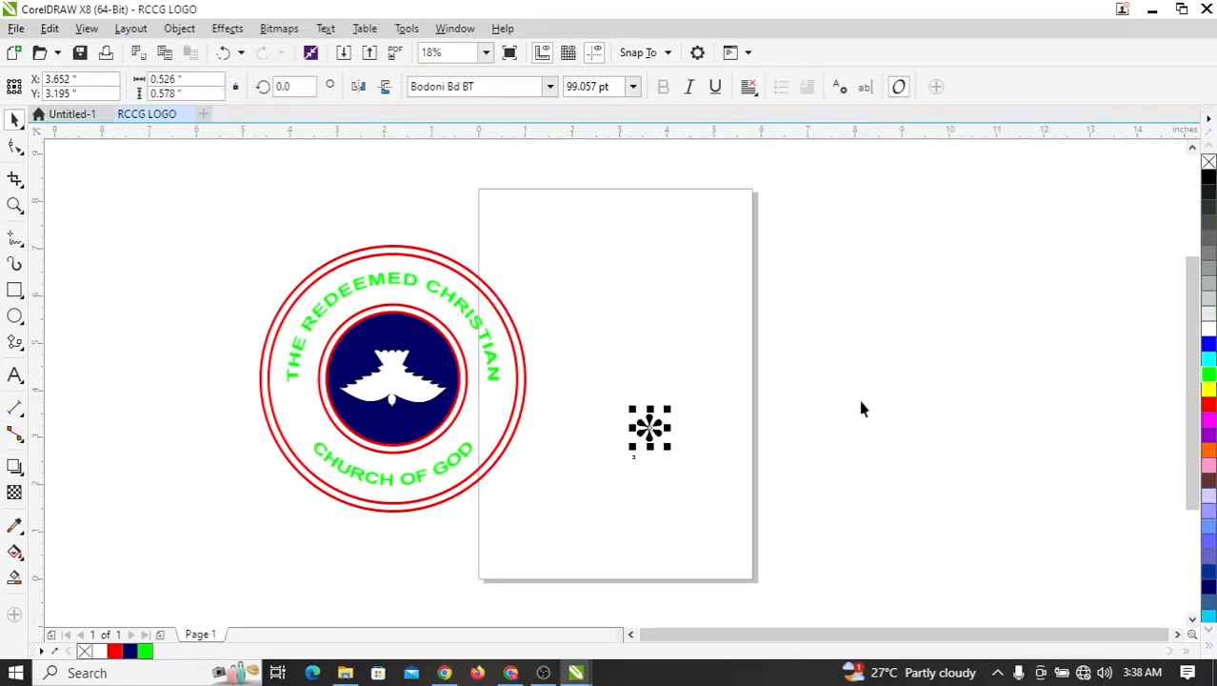
left_click(1207, 375)
left_click_drag(671, 449, 666, 448)
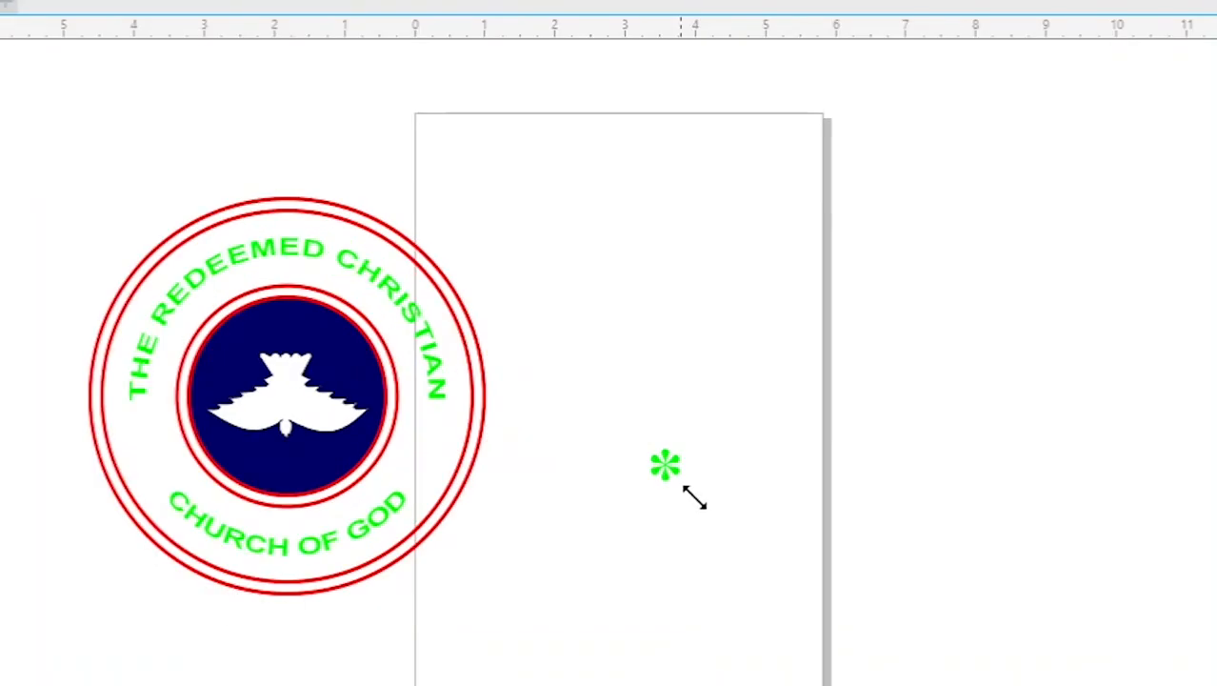
left_click_drag(694, 497, 695, 498)
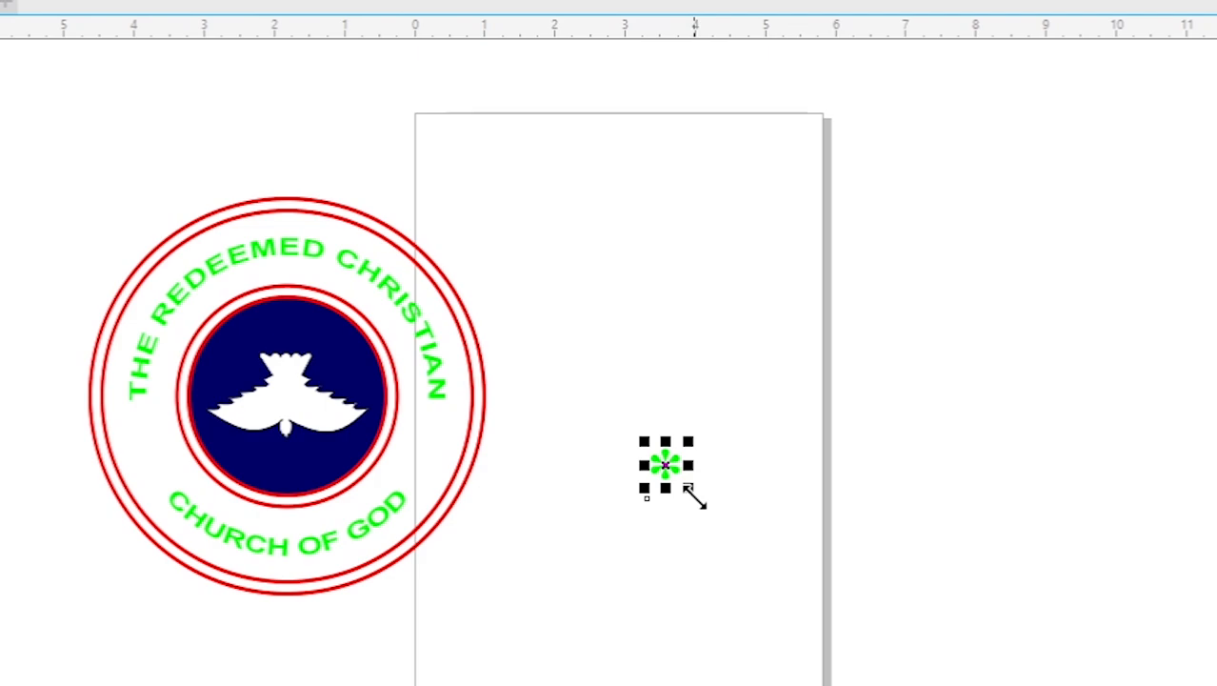
- Duplicate the green asterisk and place one on each side of the ring, between the ends of the two curved texts
key("ctrl+q")
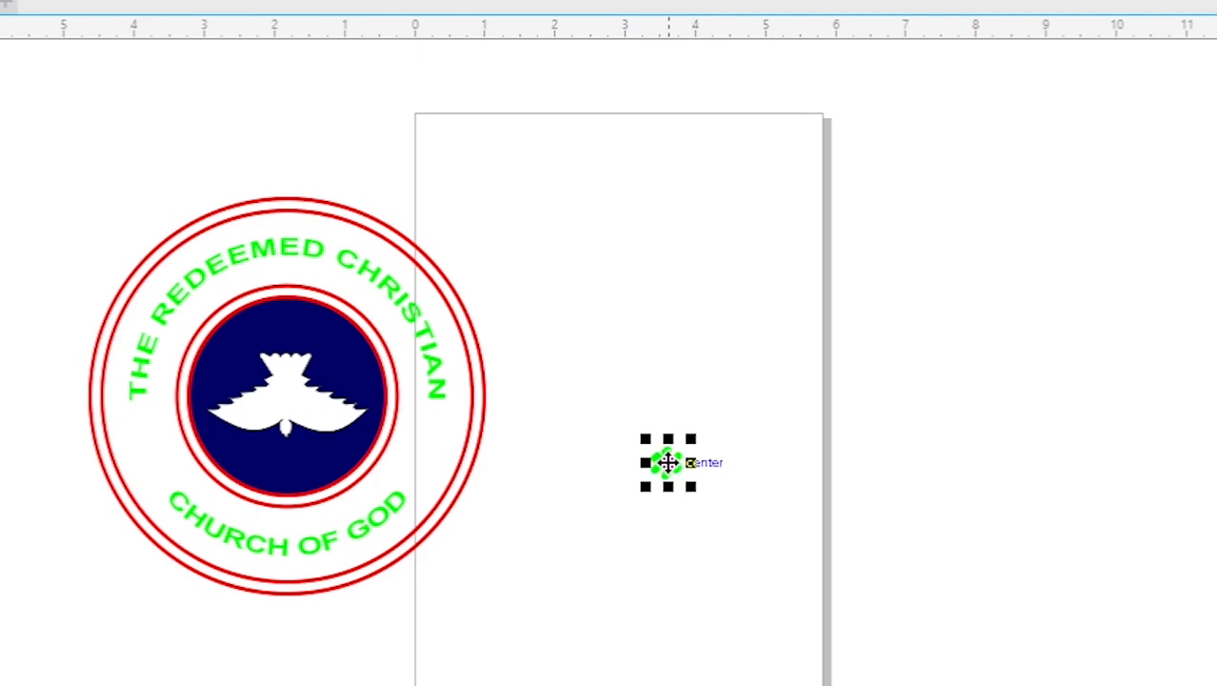
left_click_drag(667, 463, 152, 451)
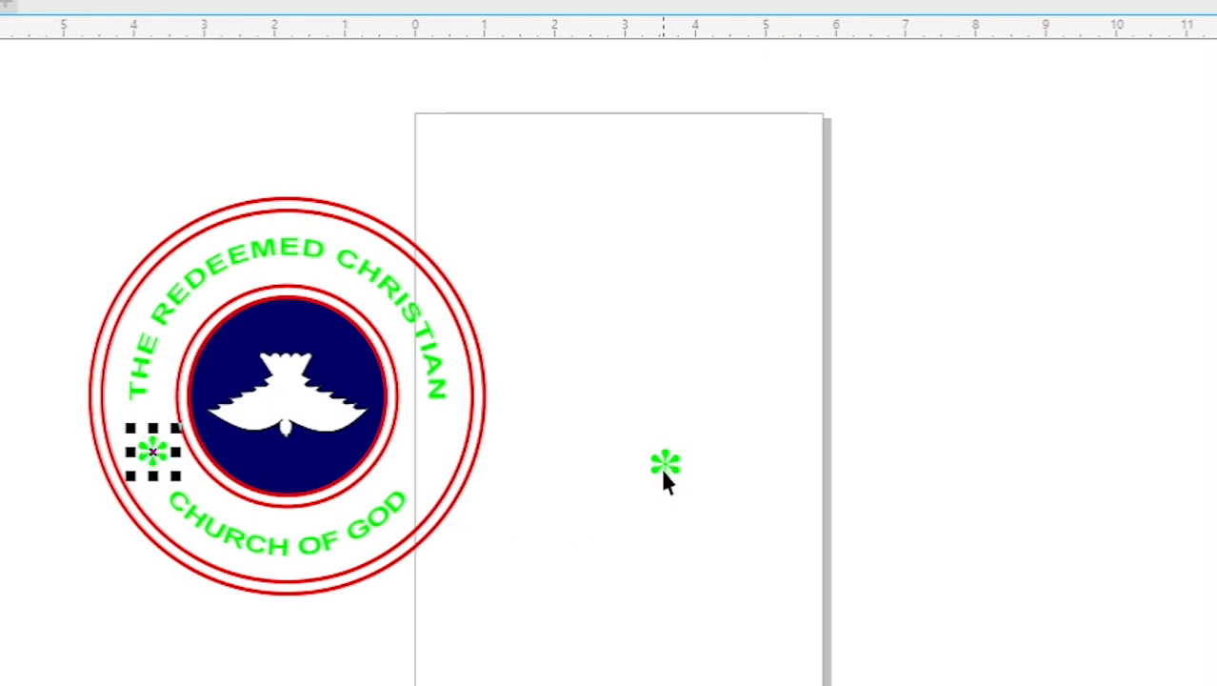
left_click_drag(663, 474, 426, 457)
left_click(633, 417)
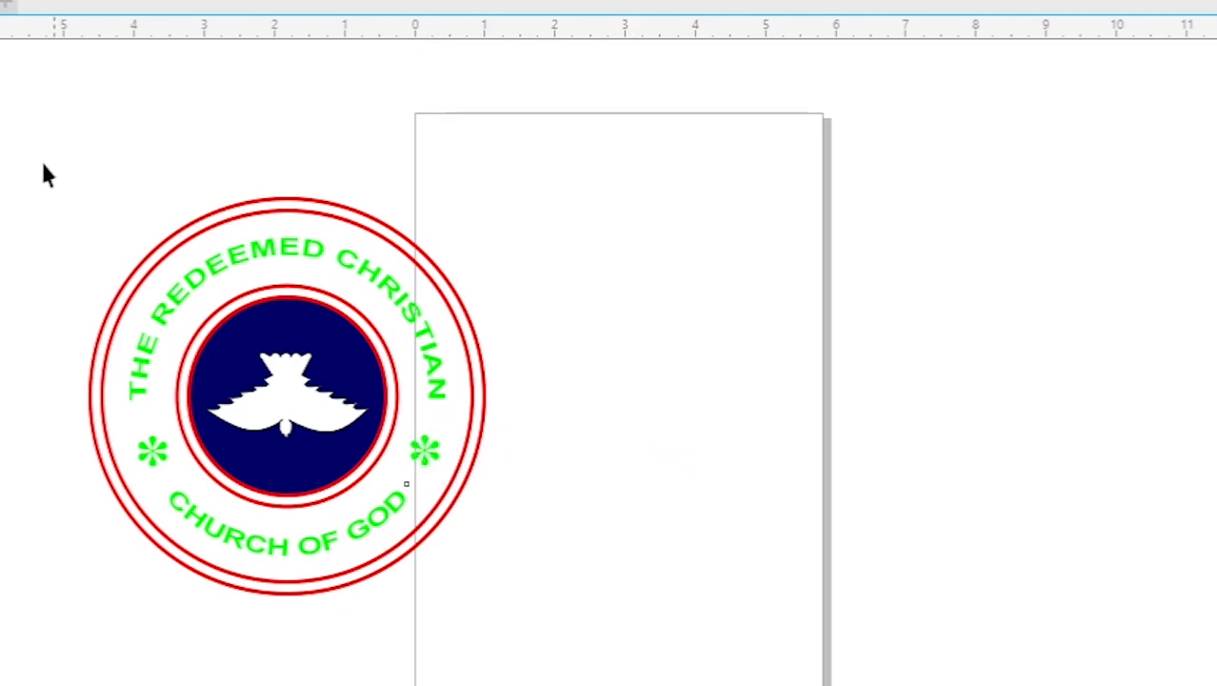
- Select the complete logo and centre it on the page
left_click_drag(133, 199, 542, 647)
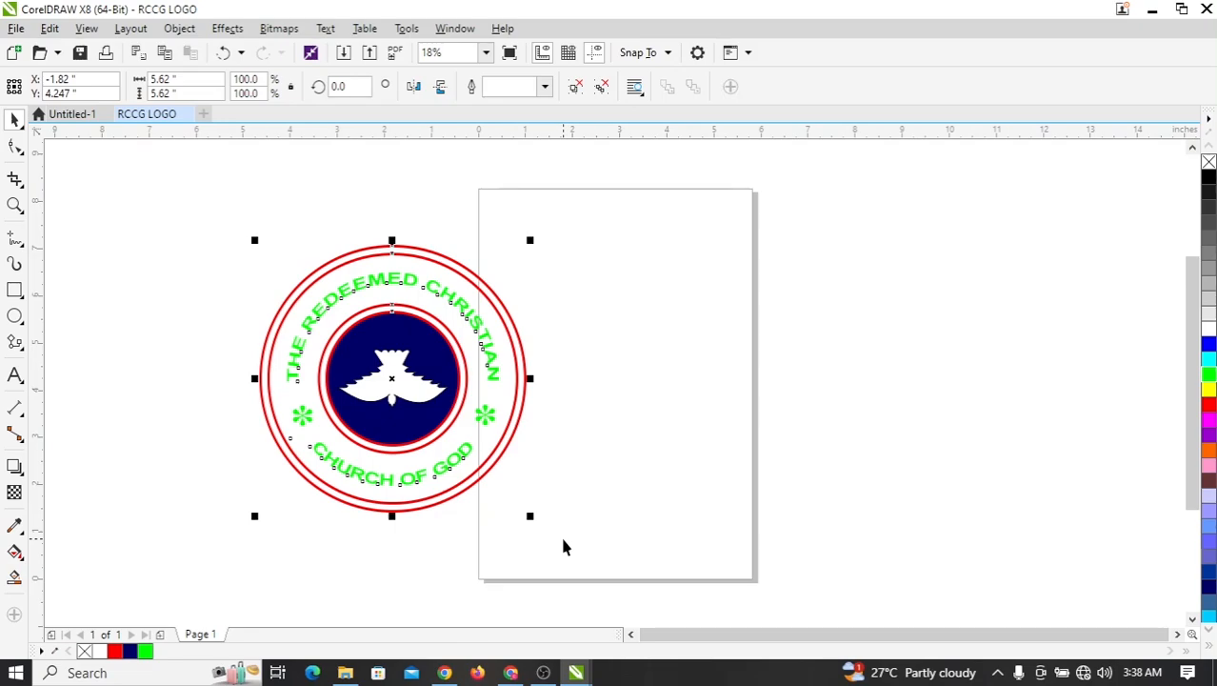
key("p")
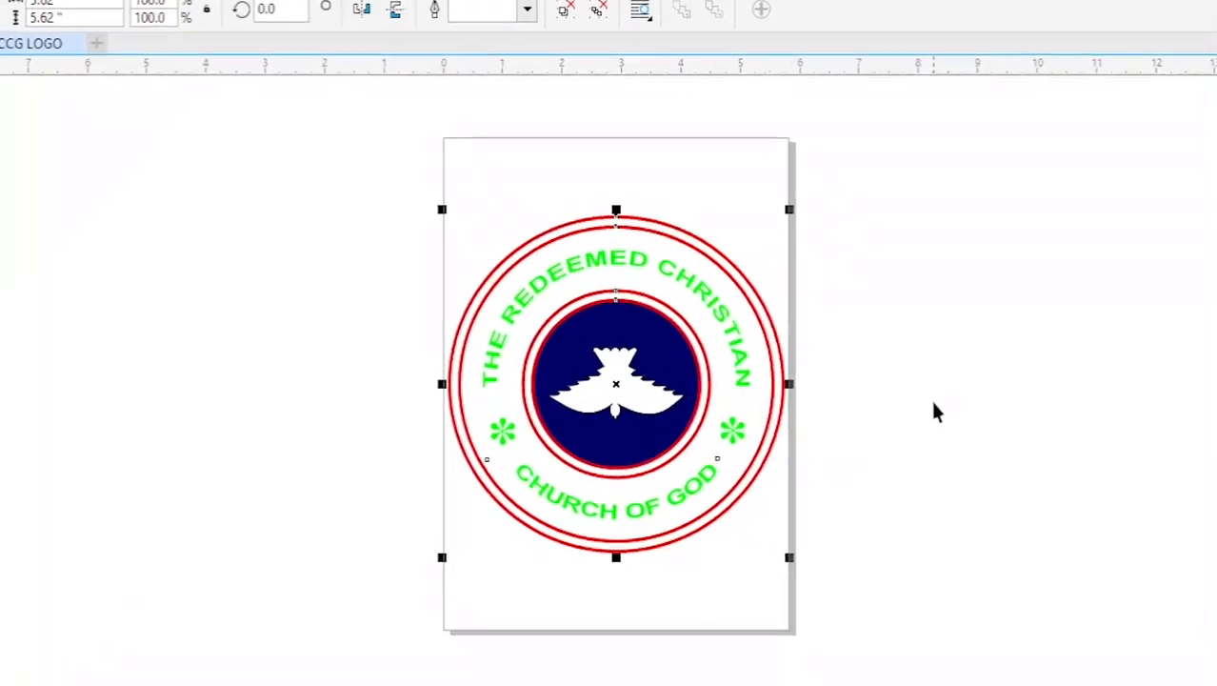
left_click(863, 394)
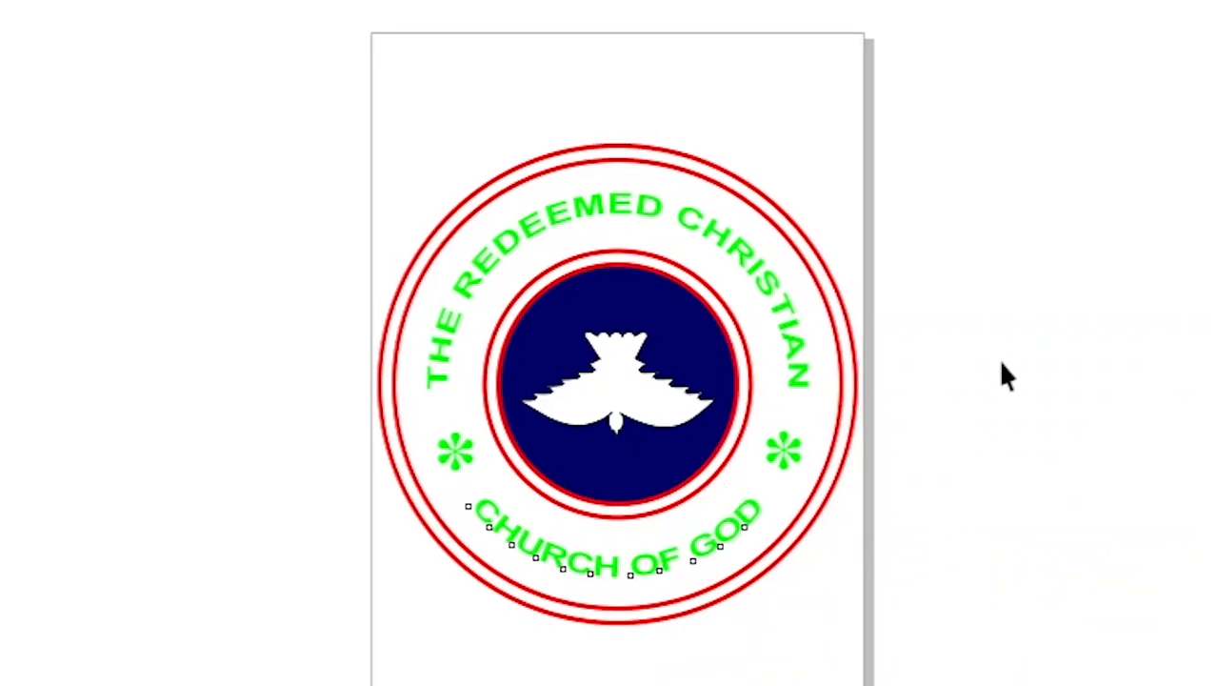
left_click(759, 223)
left_click(691, 66)
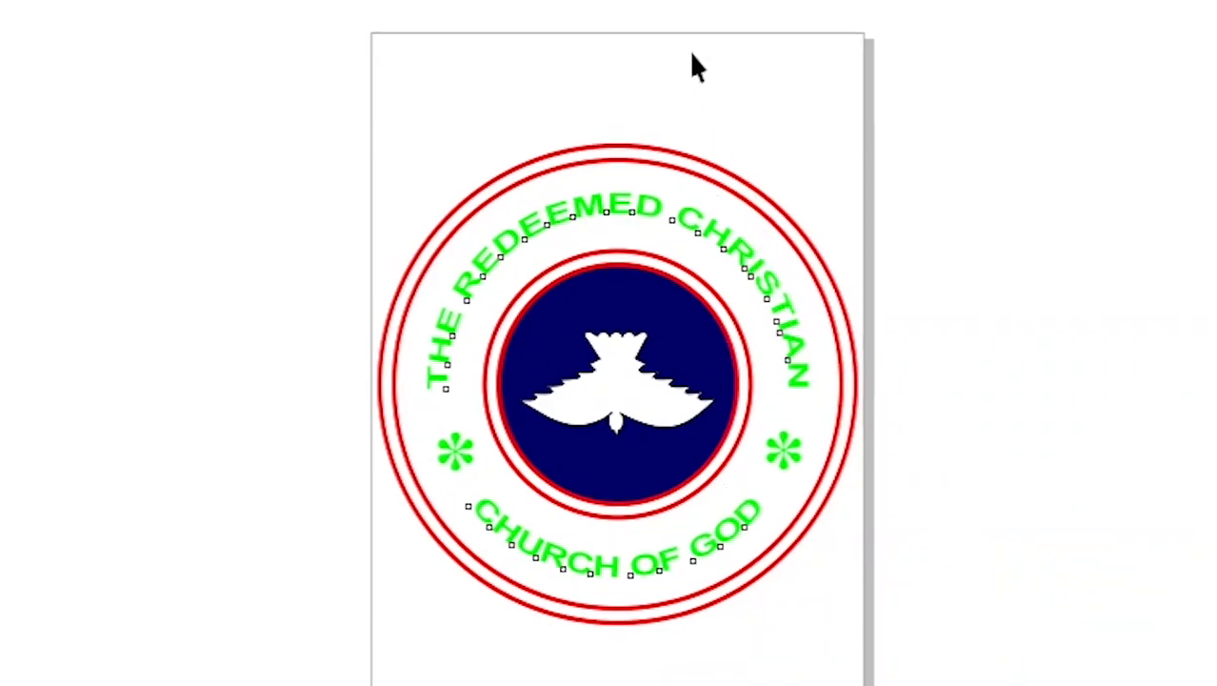